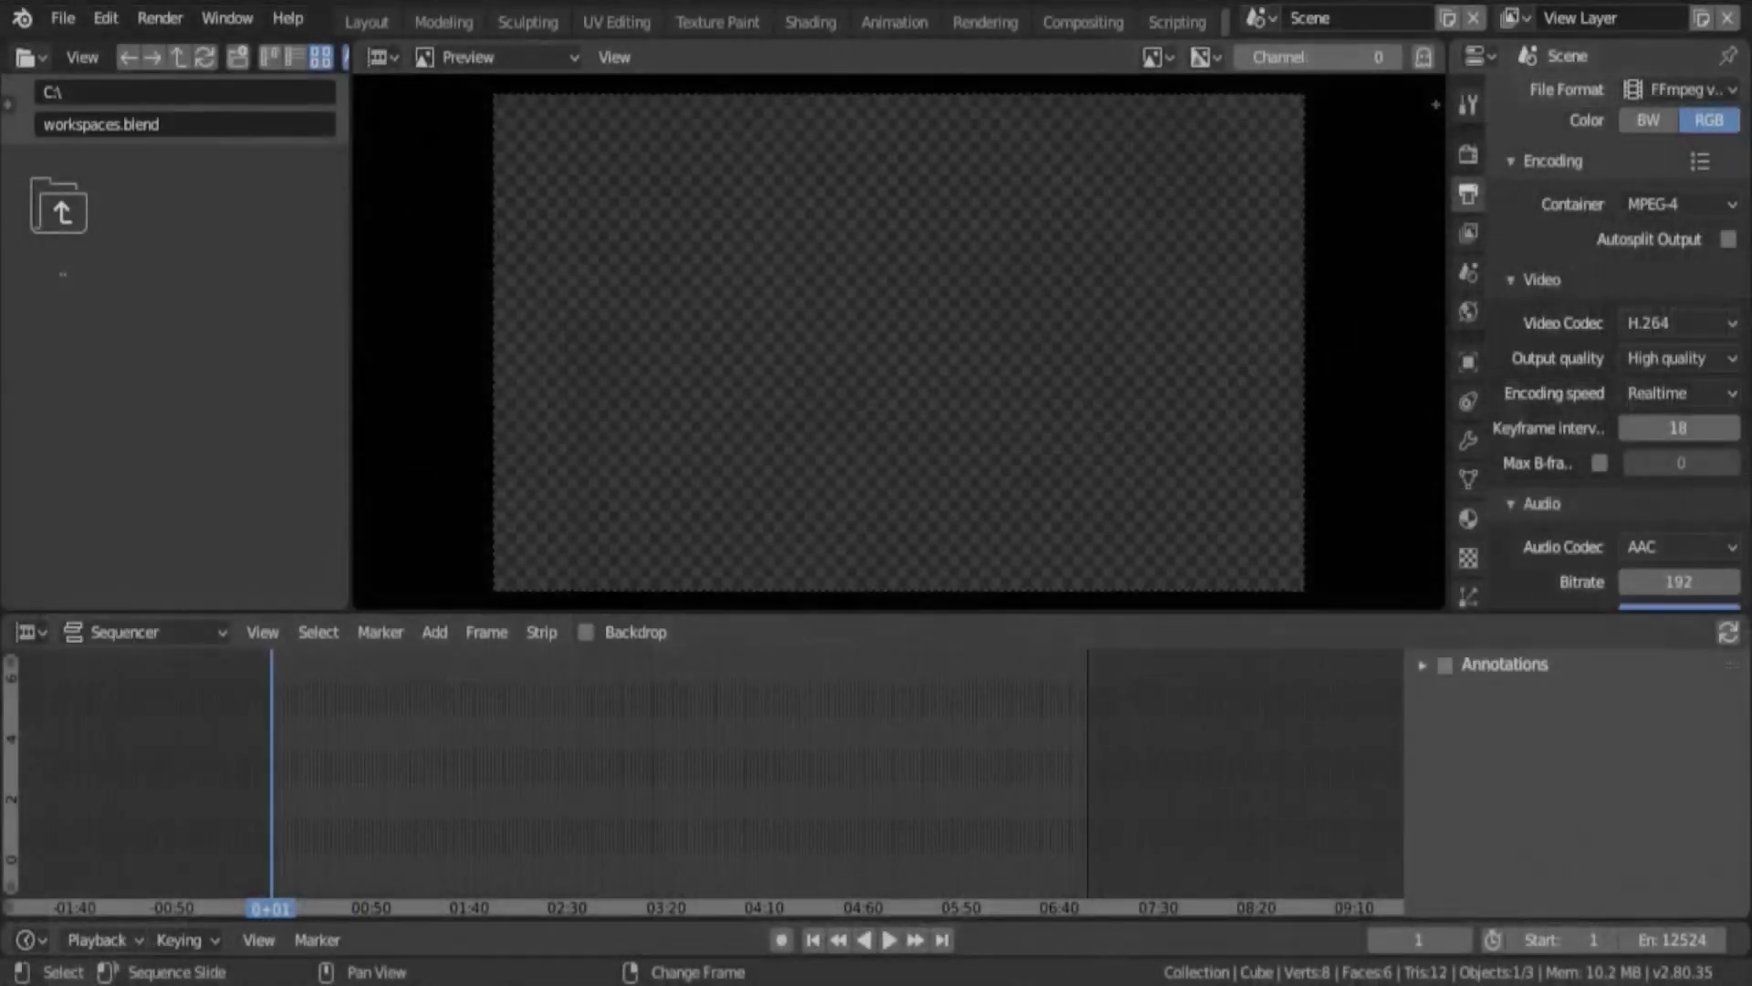
Import 03 Proxy Files.mp4 from Blender Tuts > Final Vids as a movie strip
{"action": "left_click", "coordinate": [438, 632]}
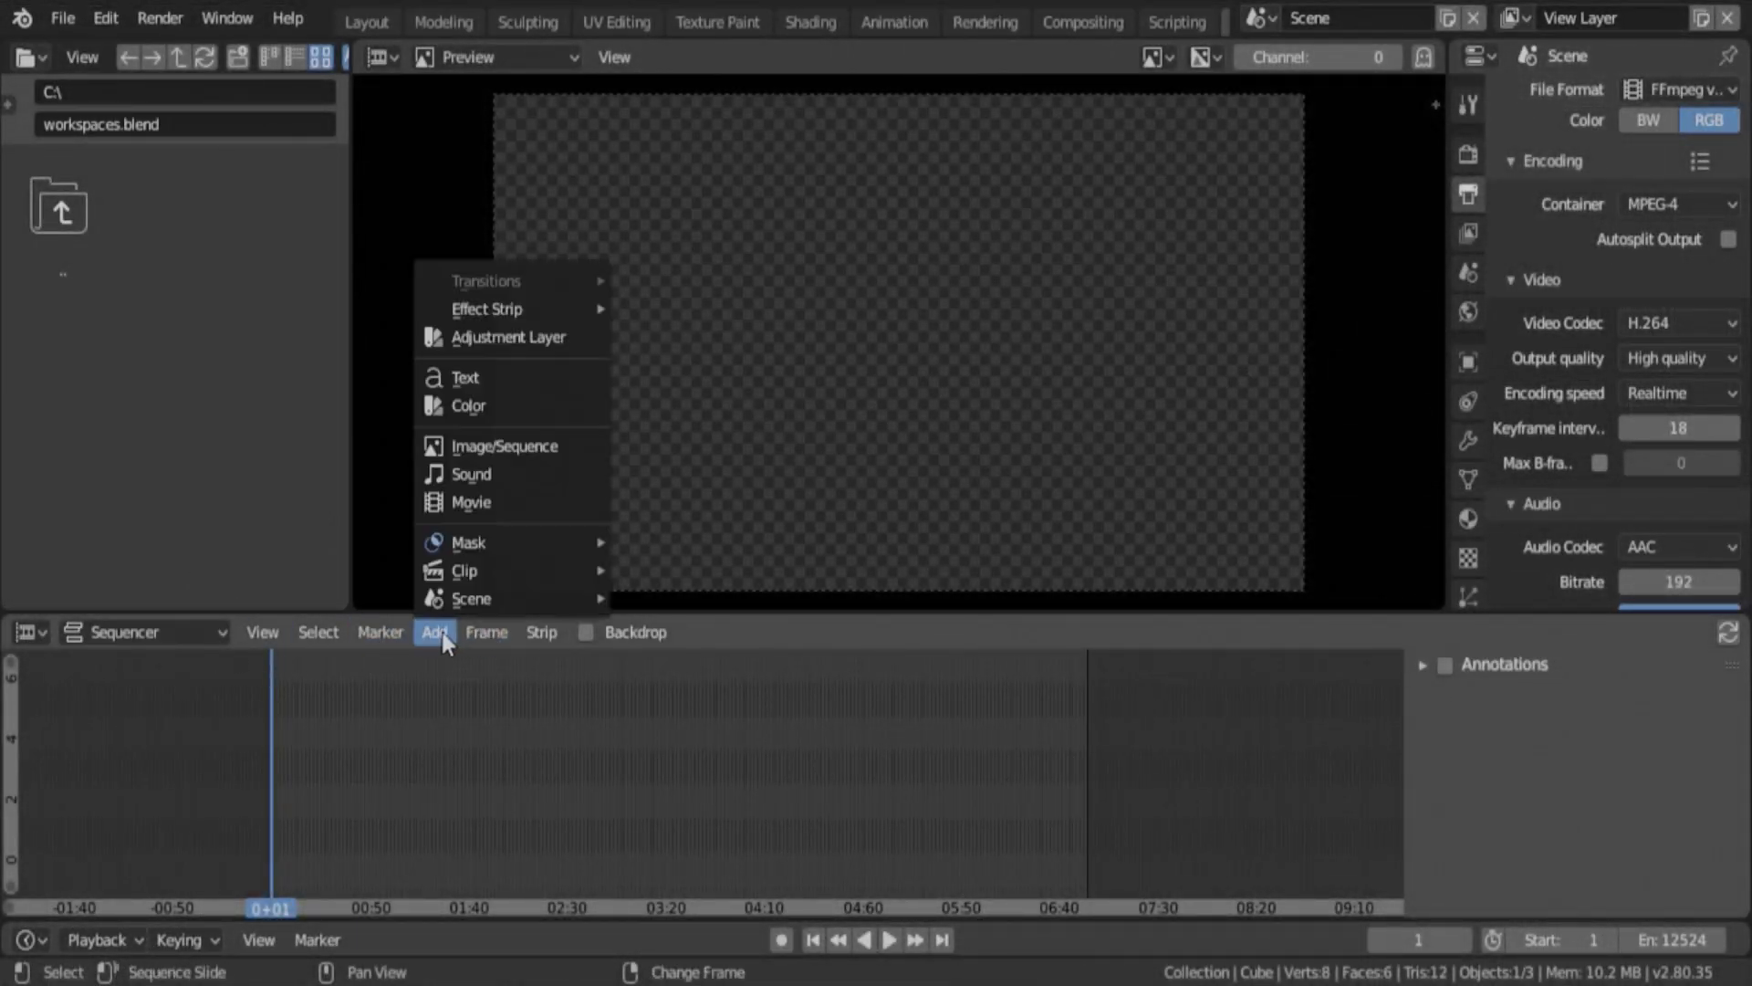
{"action": "left_click", "coordinate": [500, 506]}
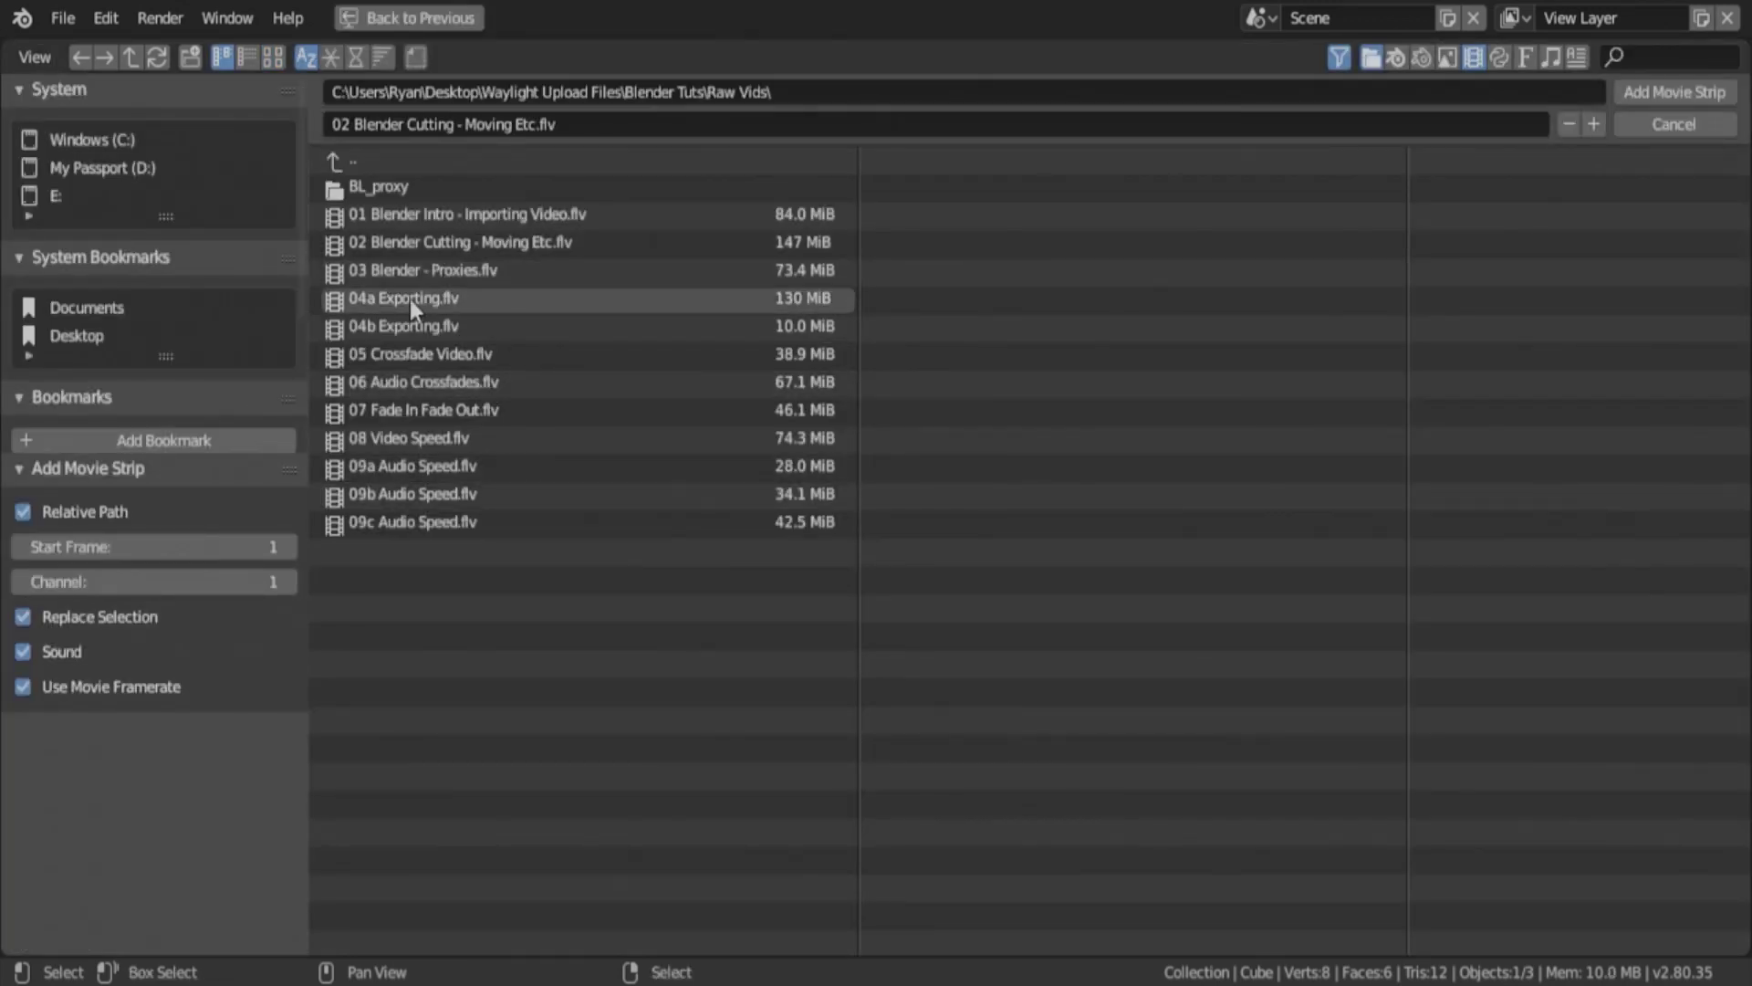
{"action": "left_click", "coordinate": [338, 161]}
{"action": "left_click", "coordinate": [374, 217]}
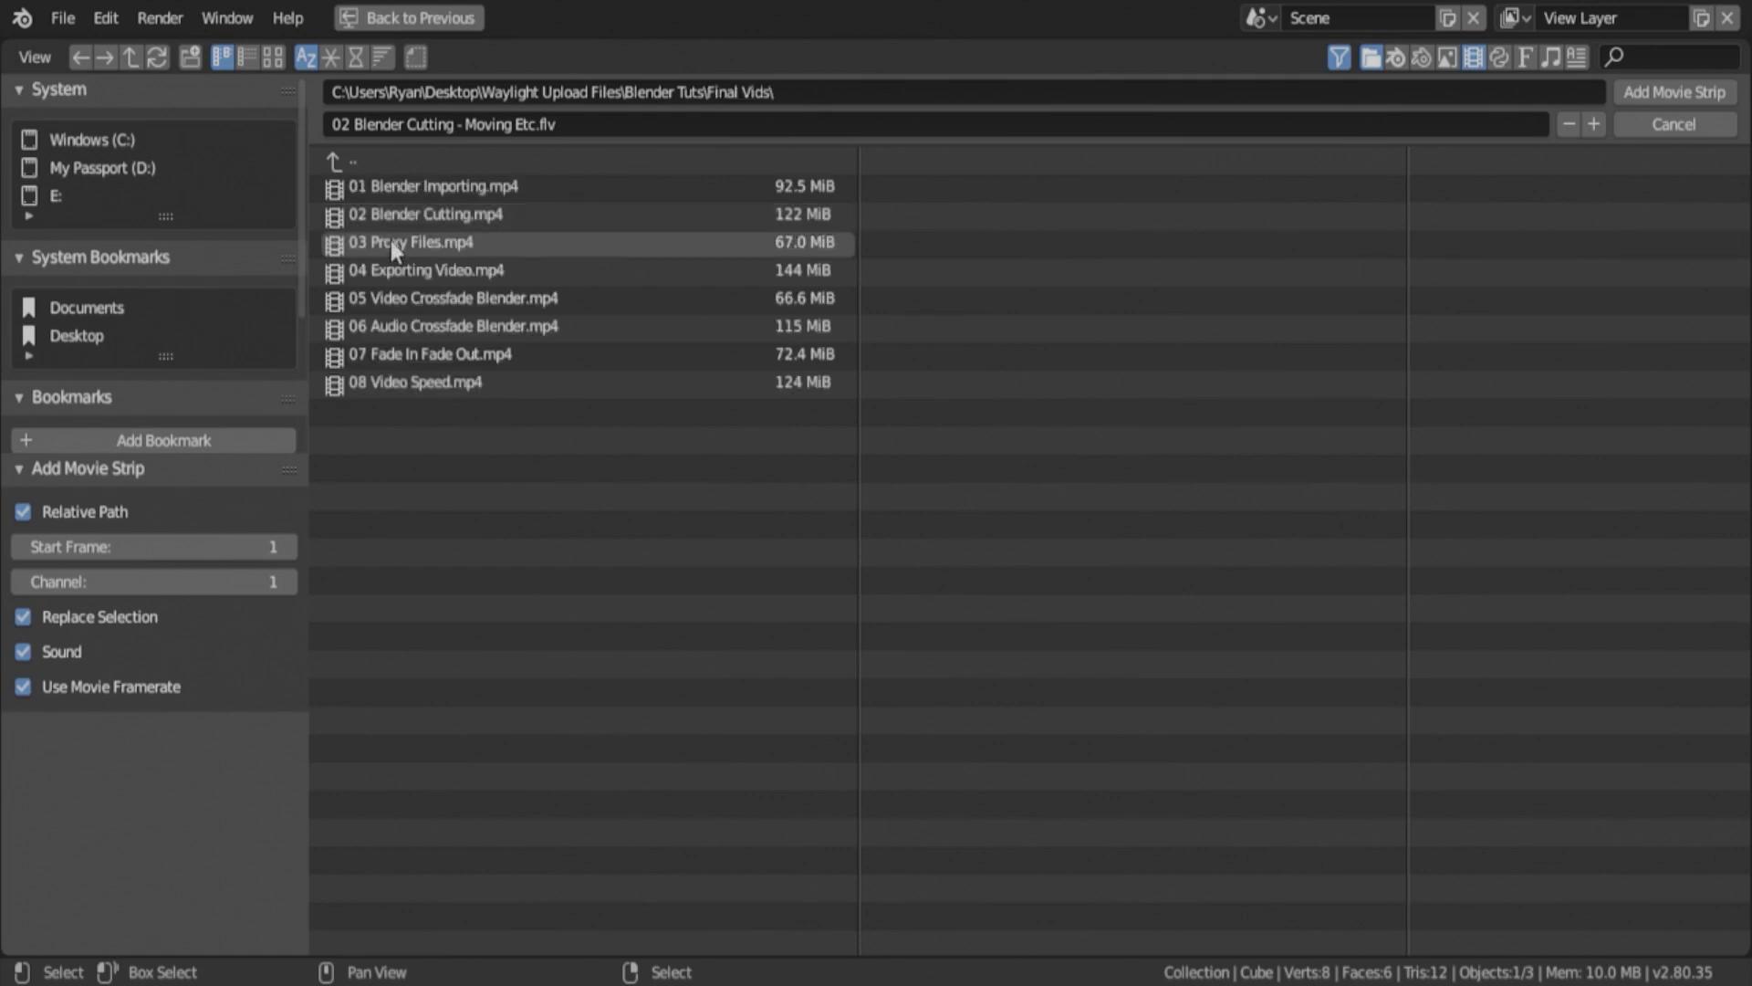
{"action": "left_click", "coordinate": [395, 239]}
{"action": "left_click", "coordinate": [1639, 92]}
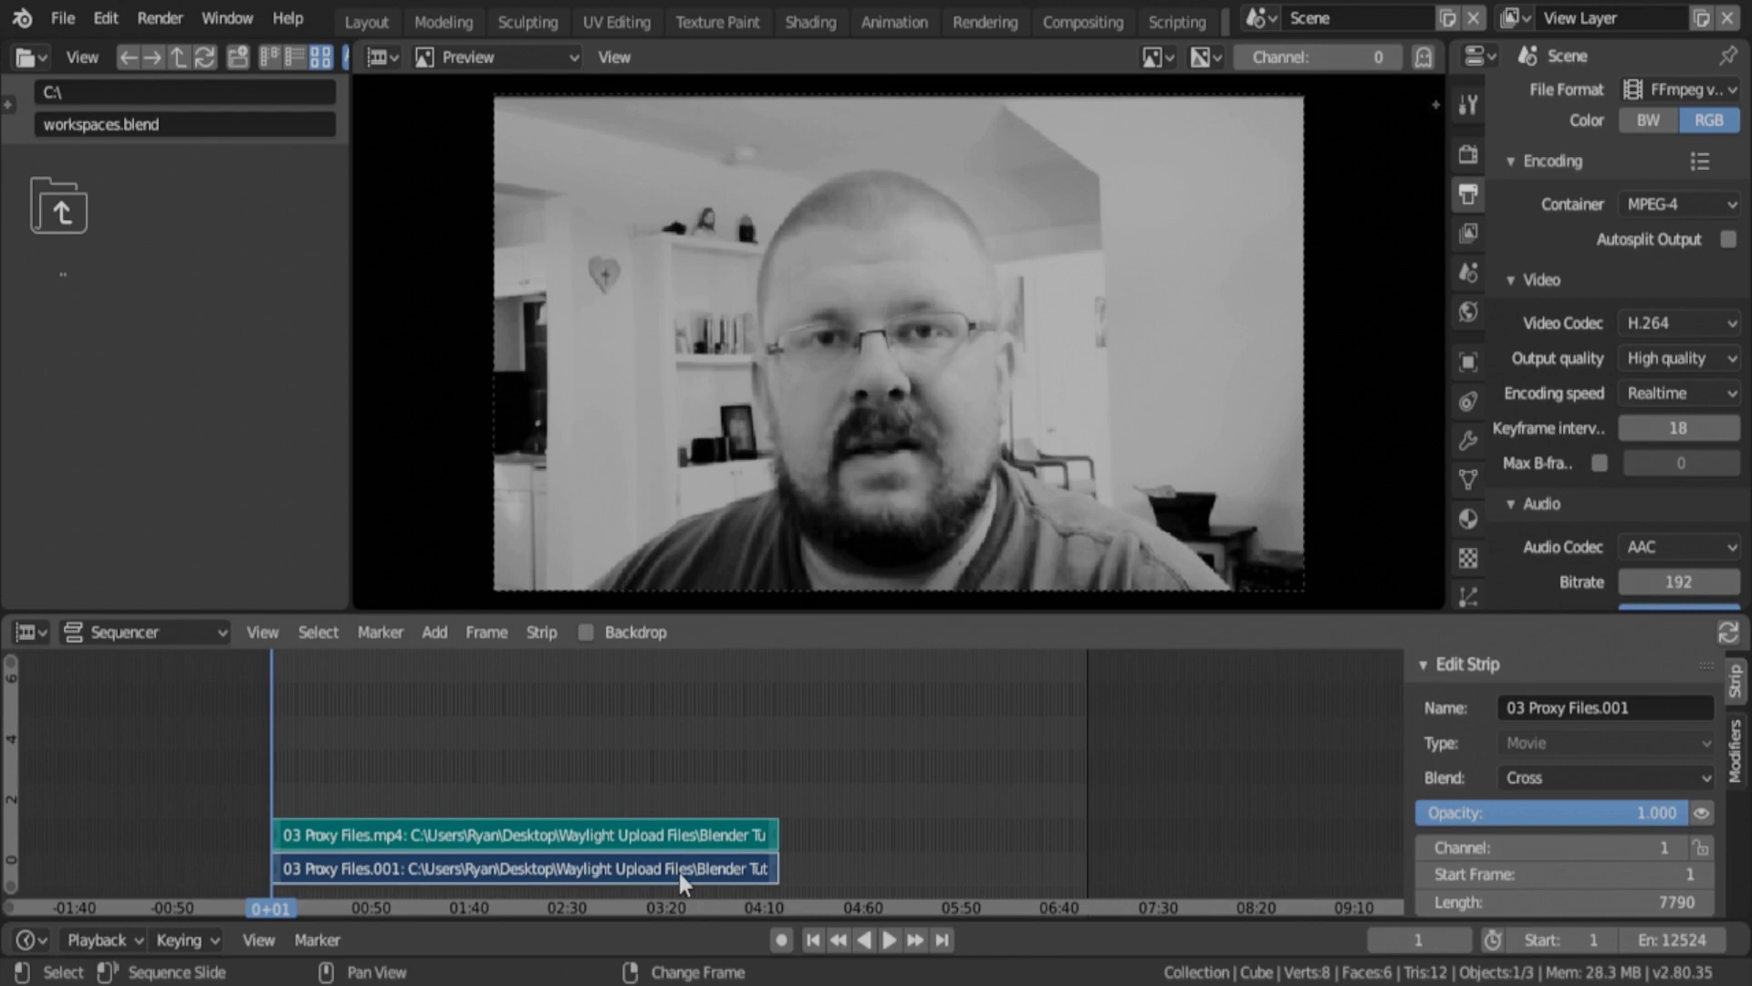
Enable 25% proxies on the 03 Proxy Files movie strip and start rebuilding them
{"action": "left_click", "coordinate": [679, 873]}
{"action": "scroll", "coordinate": [1641, 802], "scroll_direction": "down", "scroll_amount": 15}
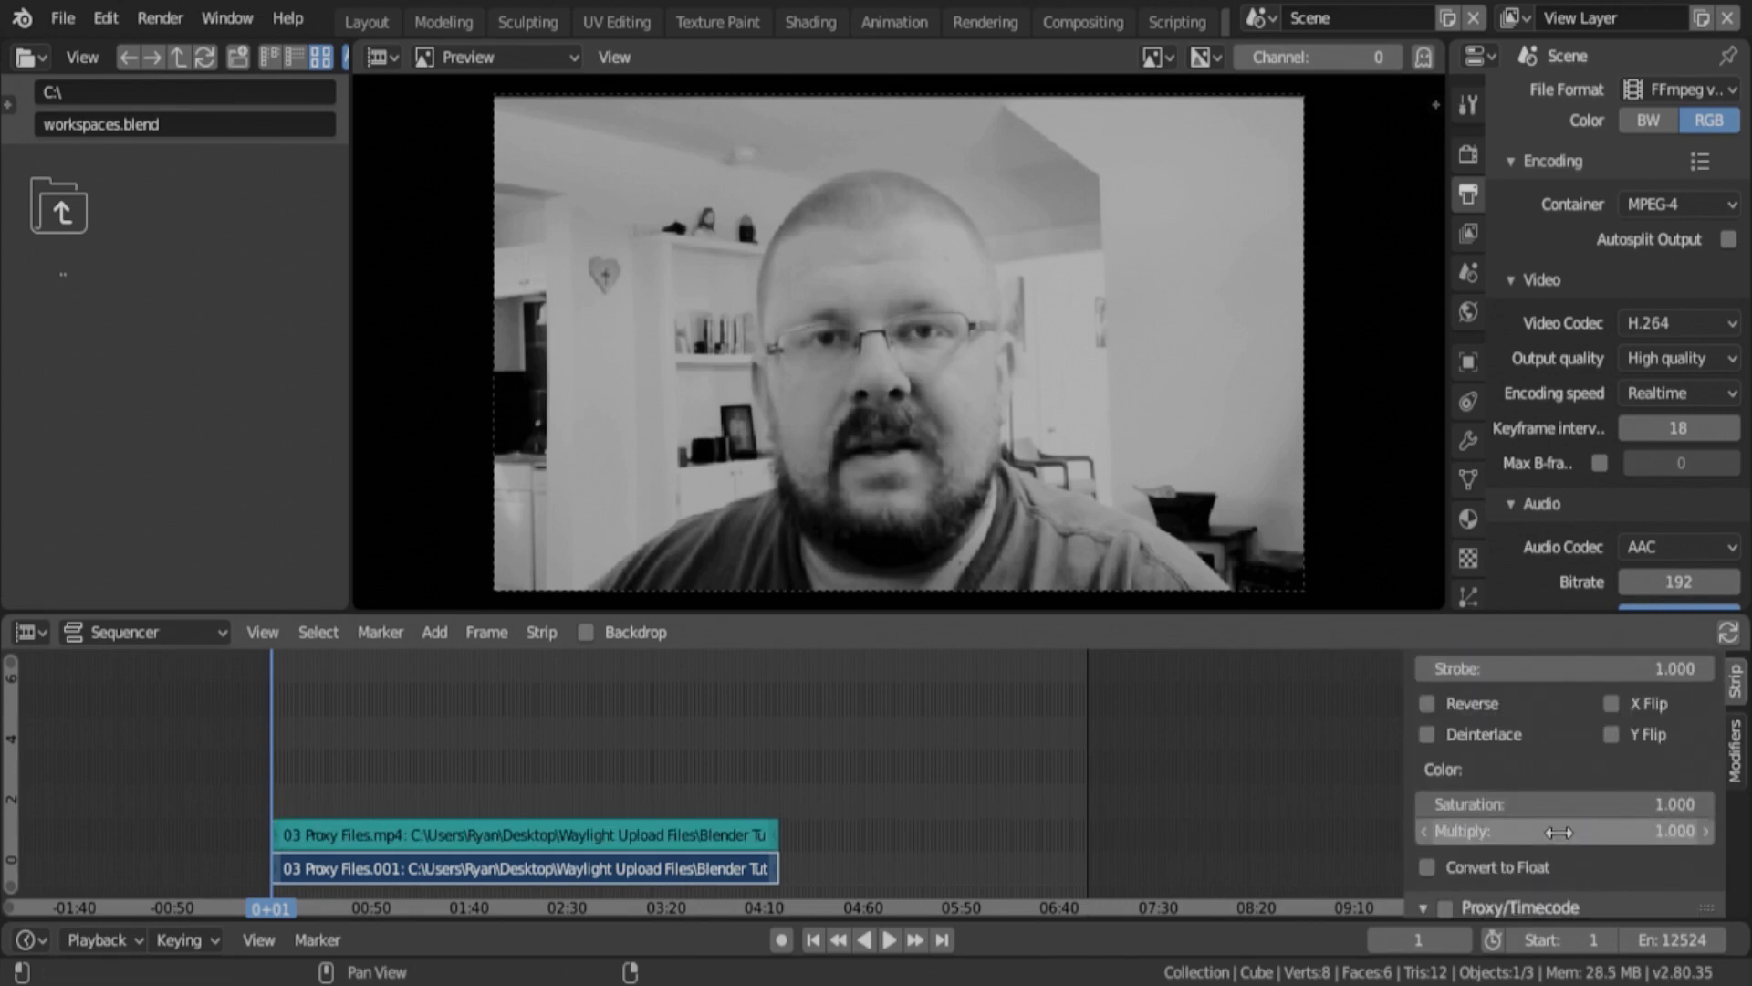
{"action": "scroll", "coordinate": [1558, 831], "scroll_direction": "down", "scroll_amount": 4}
{"action": "left_click", "coordinate": [1446, 753]}
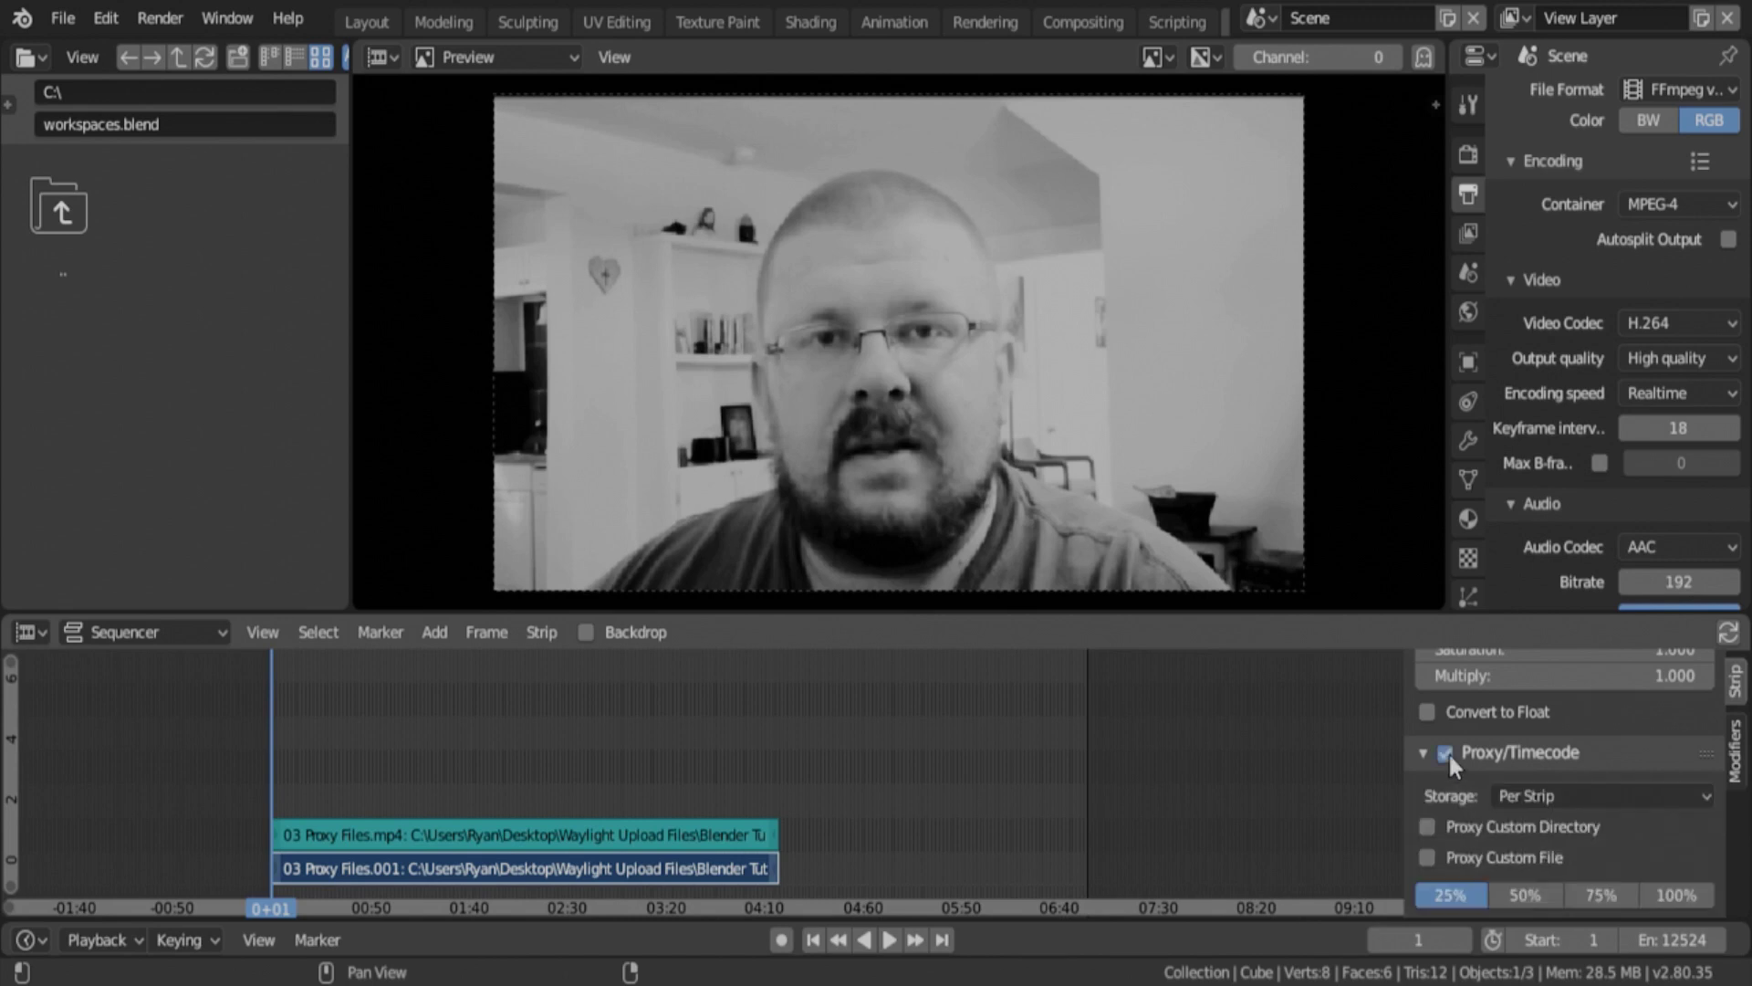
{"action": "scroll", "coordinate": [1596, 862], "scroll_direction": "down", "scroll_amount": 6}
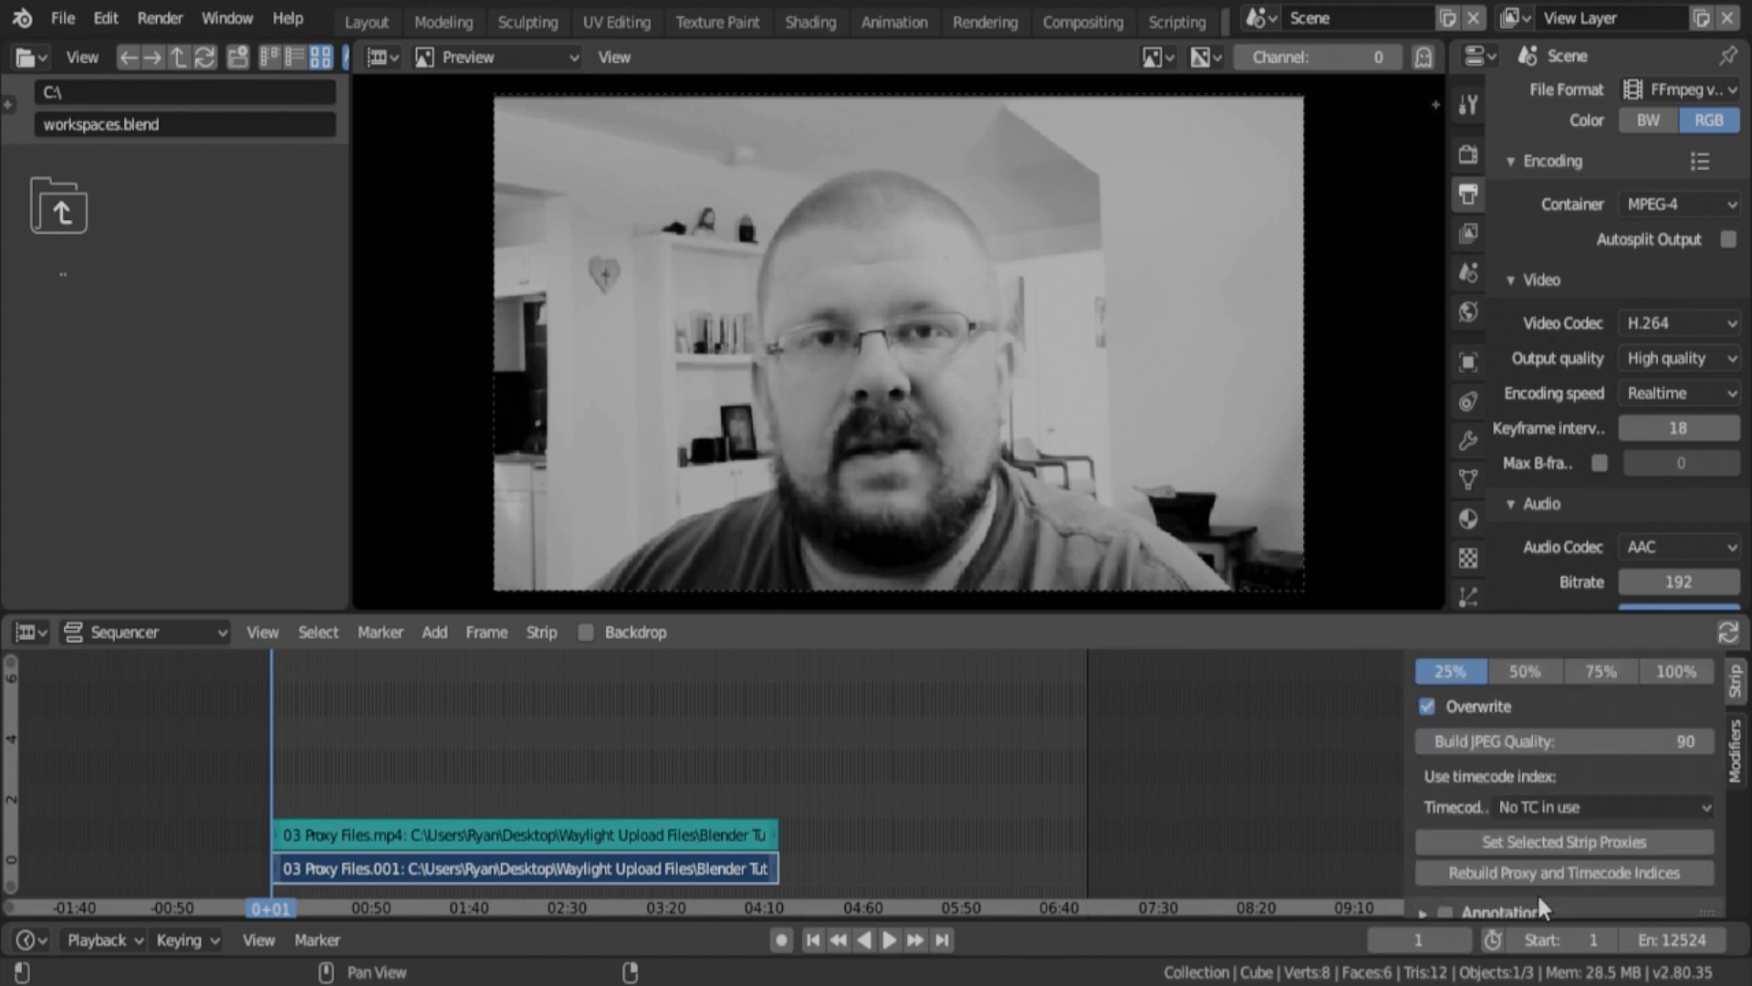
{"action": "left_click", "coordinate": [1537, 876]}
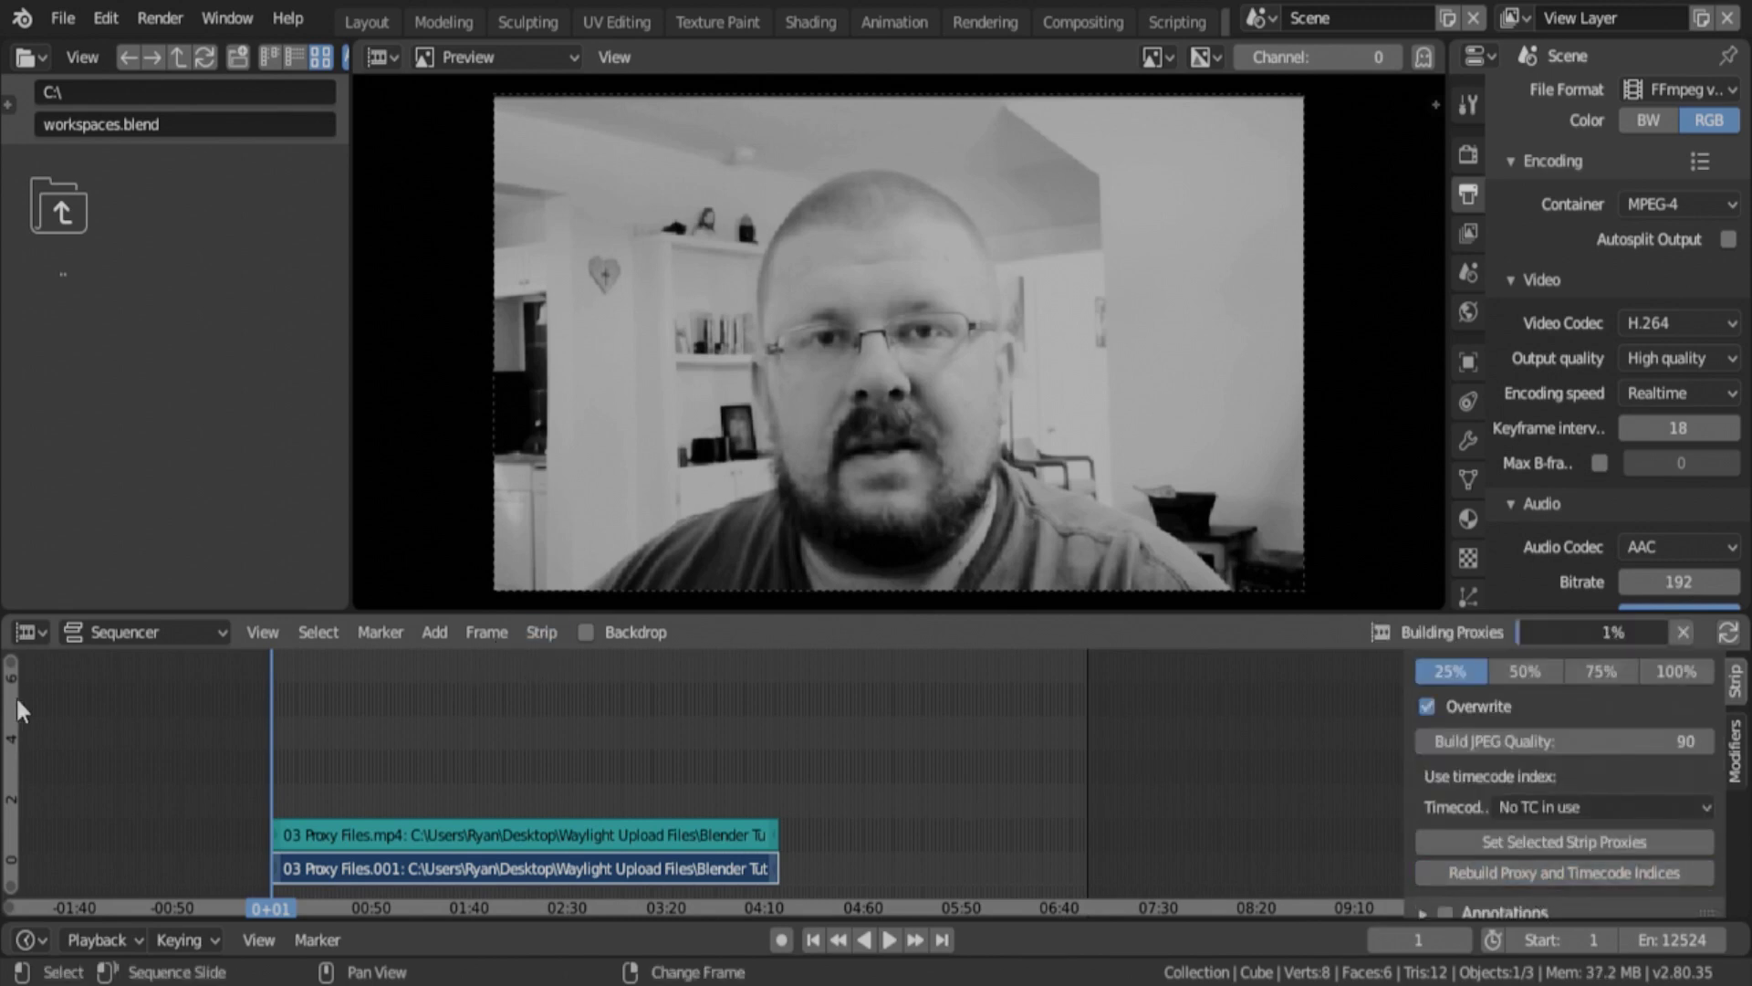
{"action": "middle_click_drag", "start_coordinate": [374, 755], "coordinate": [611, 735]}
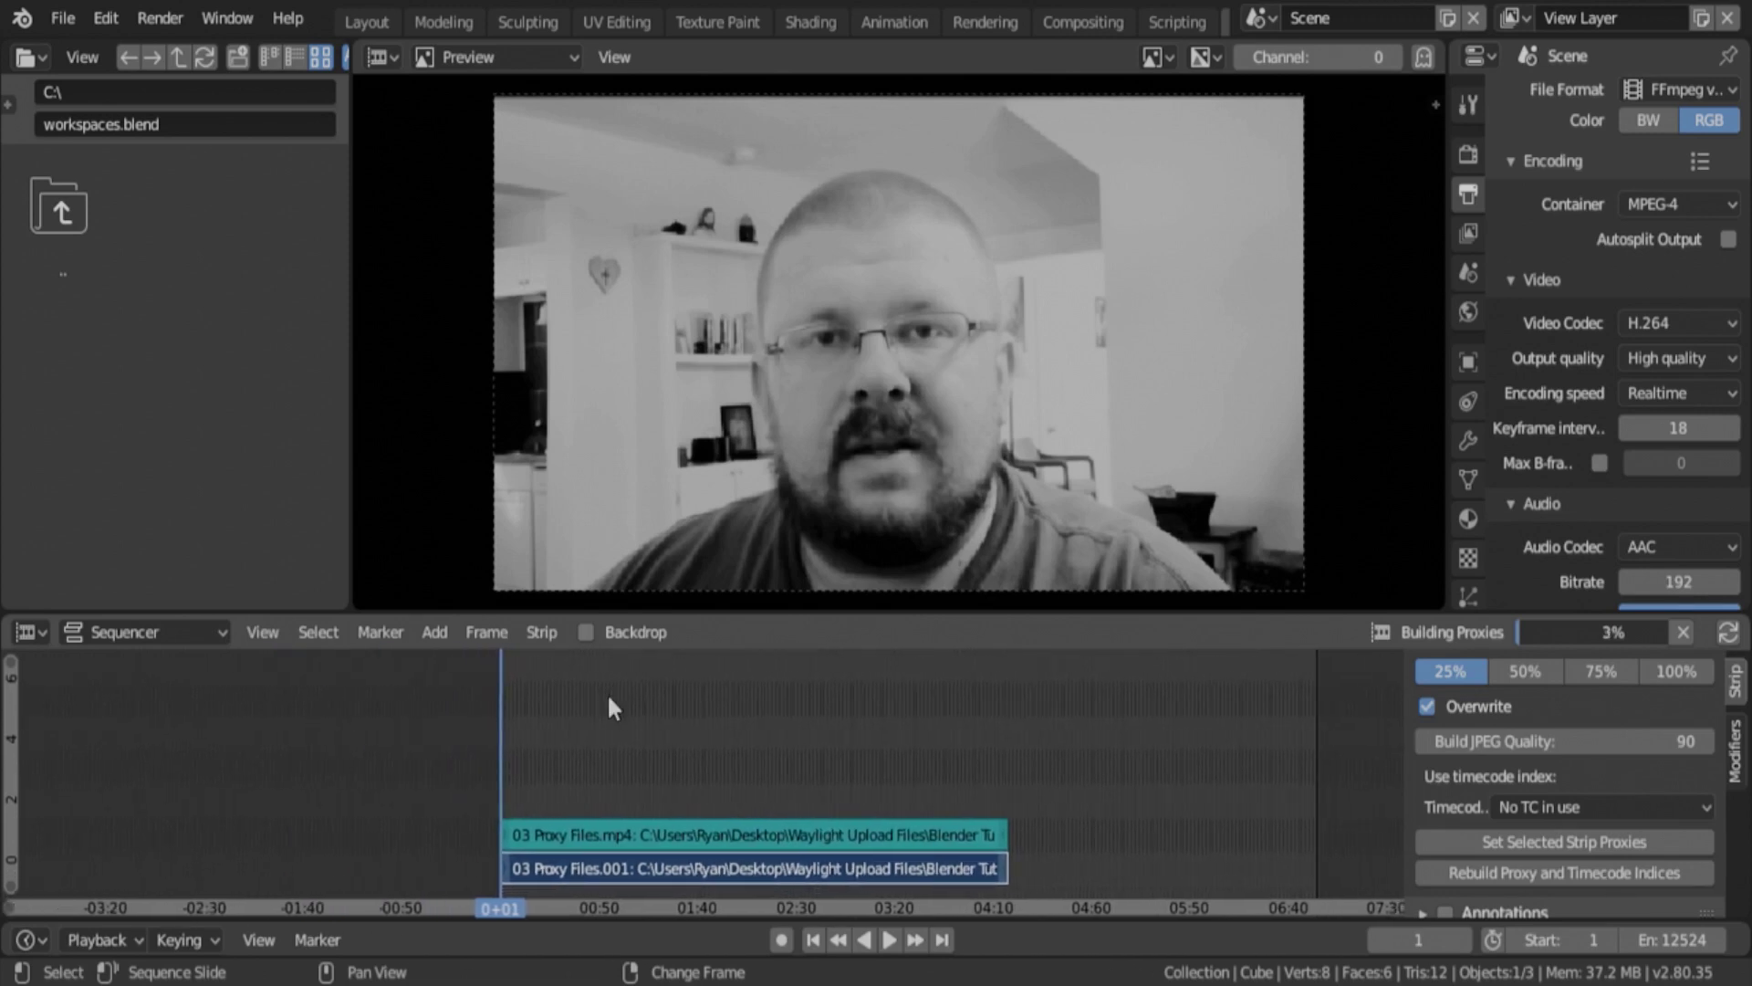
{"action": "left_click", "coordinate": [435, 634]}
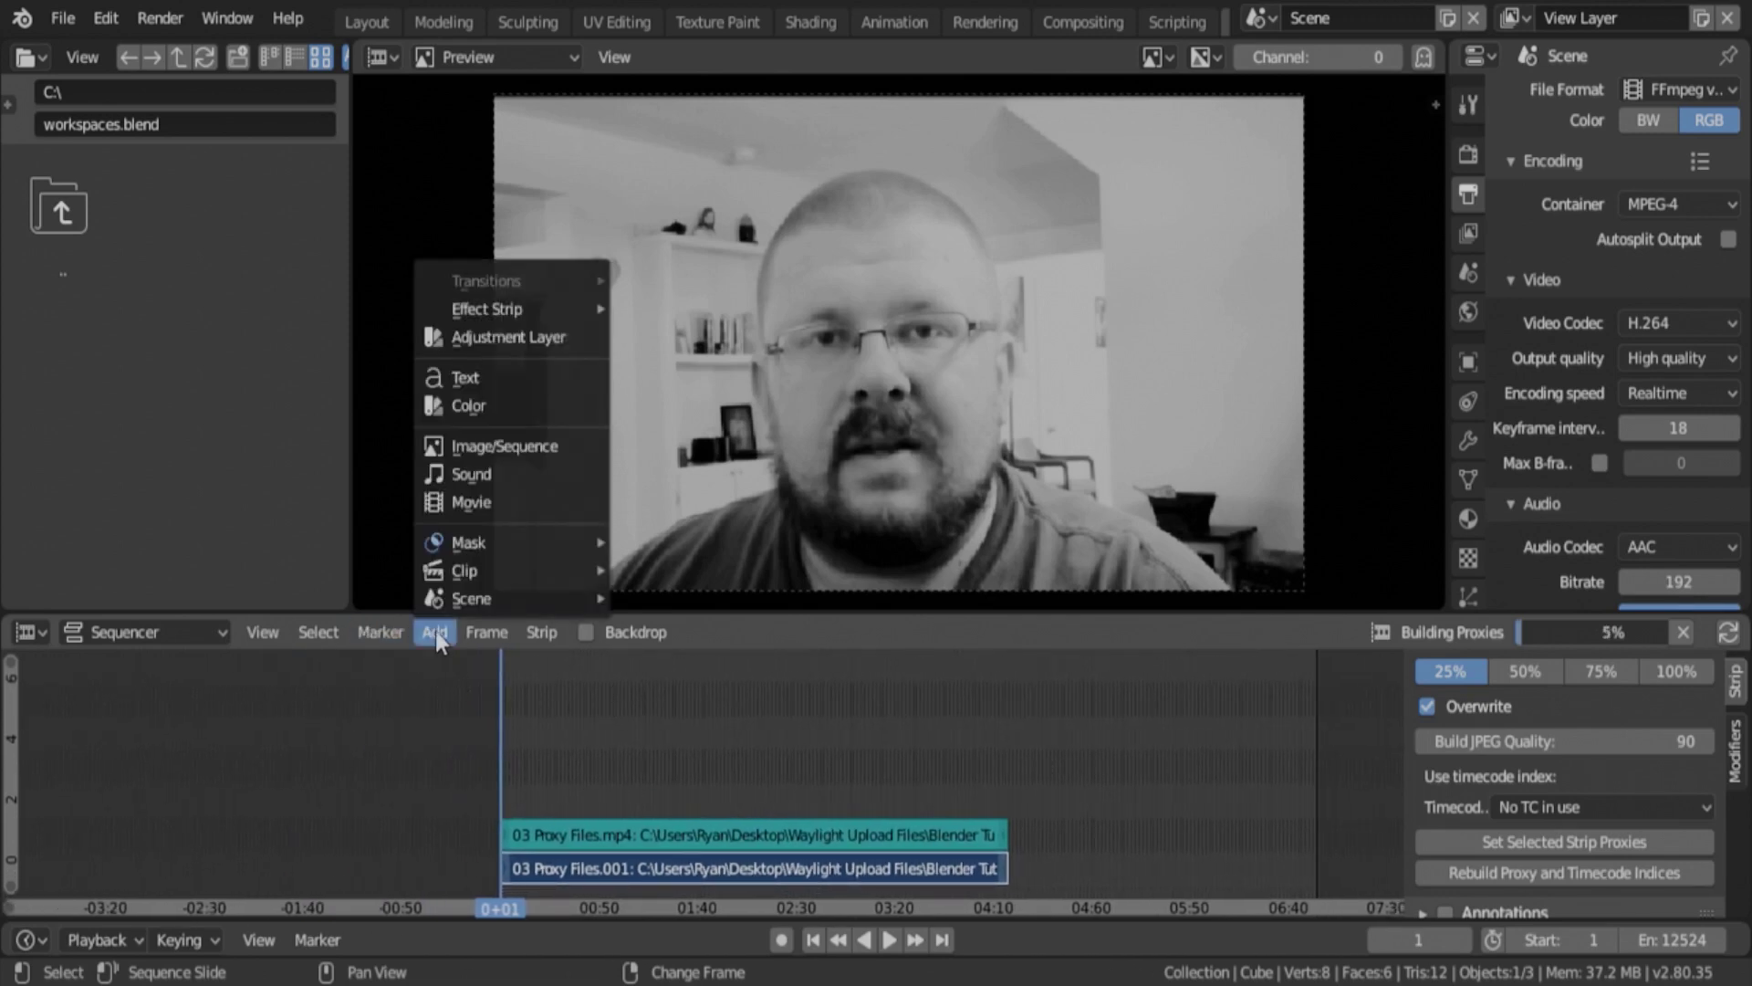
Add wow-2652085.png from the Desktop as an image strip
{"action": "left_click", "coordinate": [489, 449]}
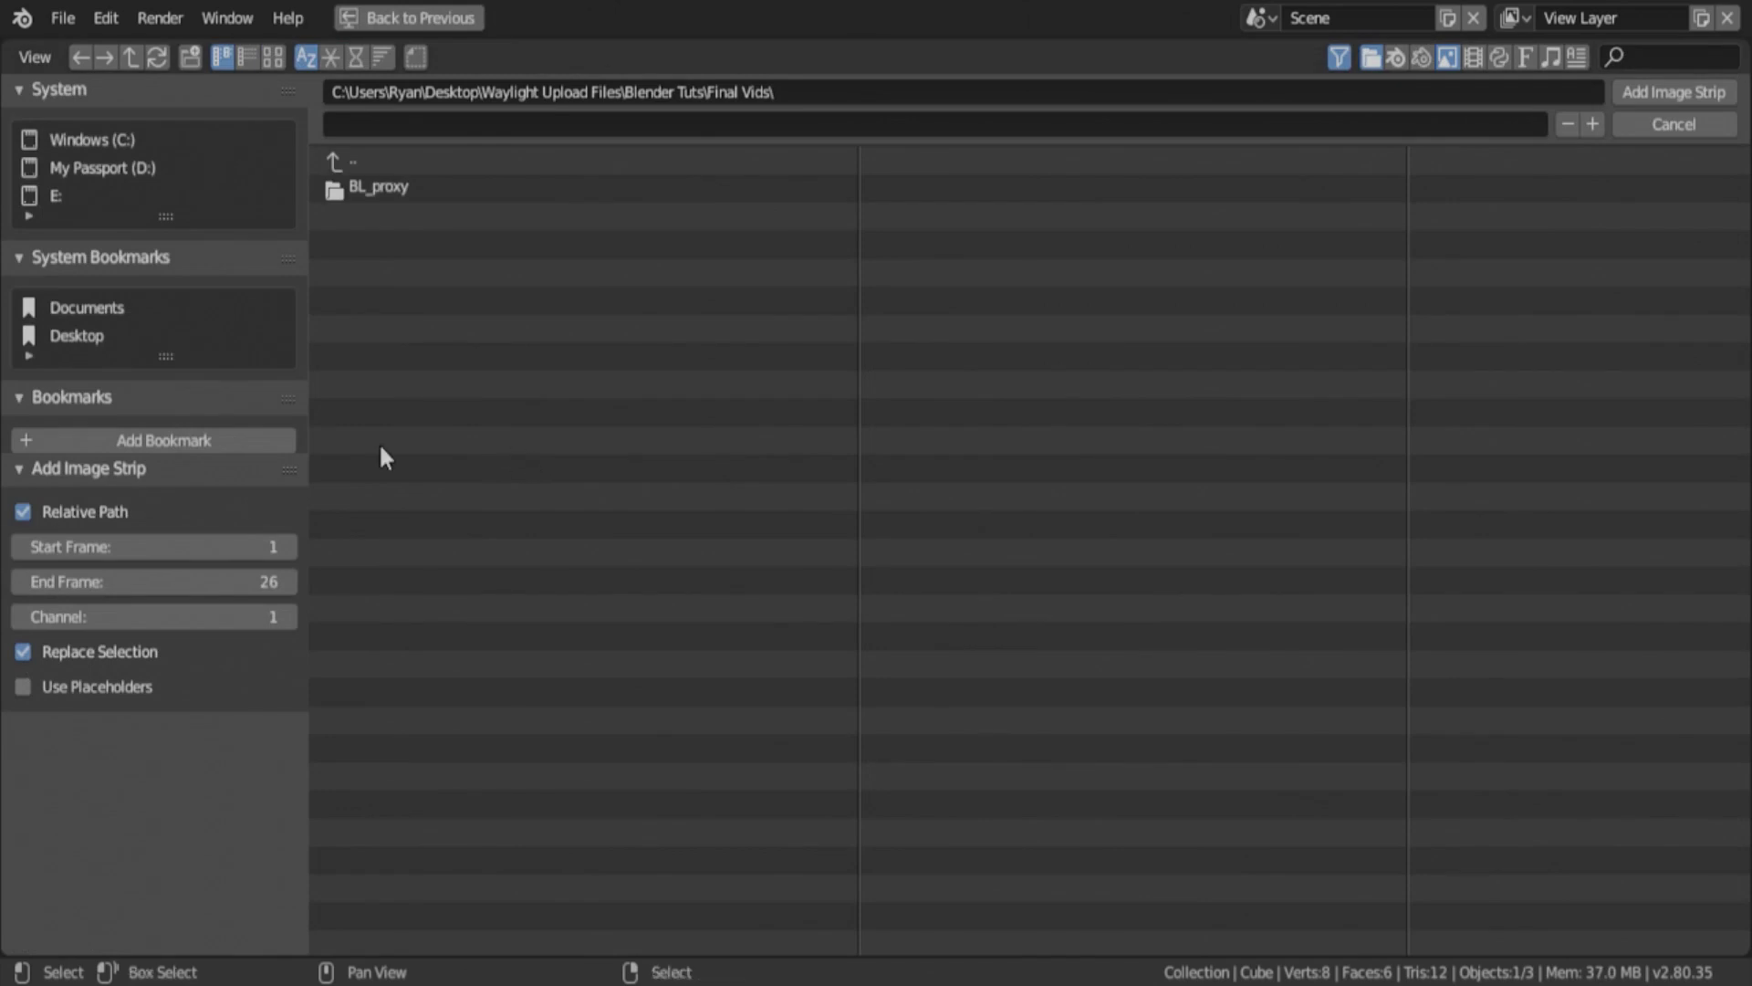
{"action": "left_click", "coordinate": [82, 335]}
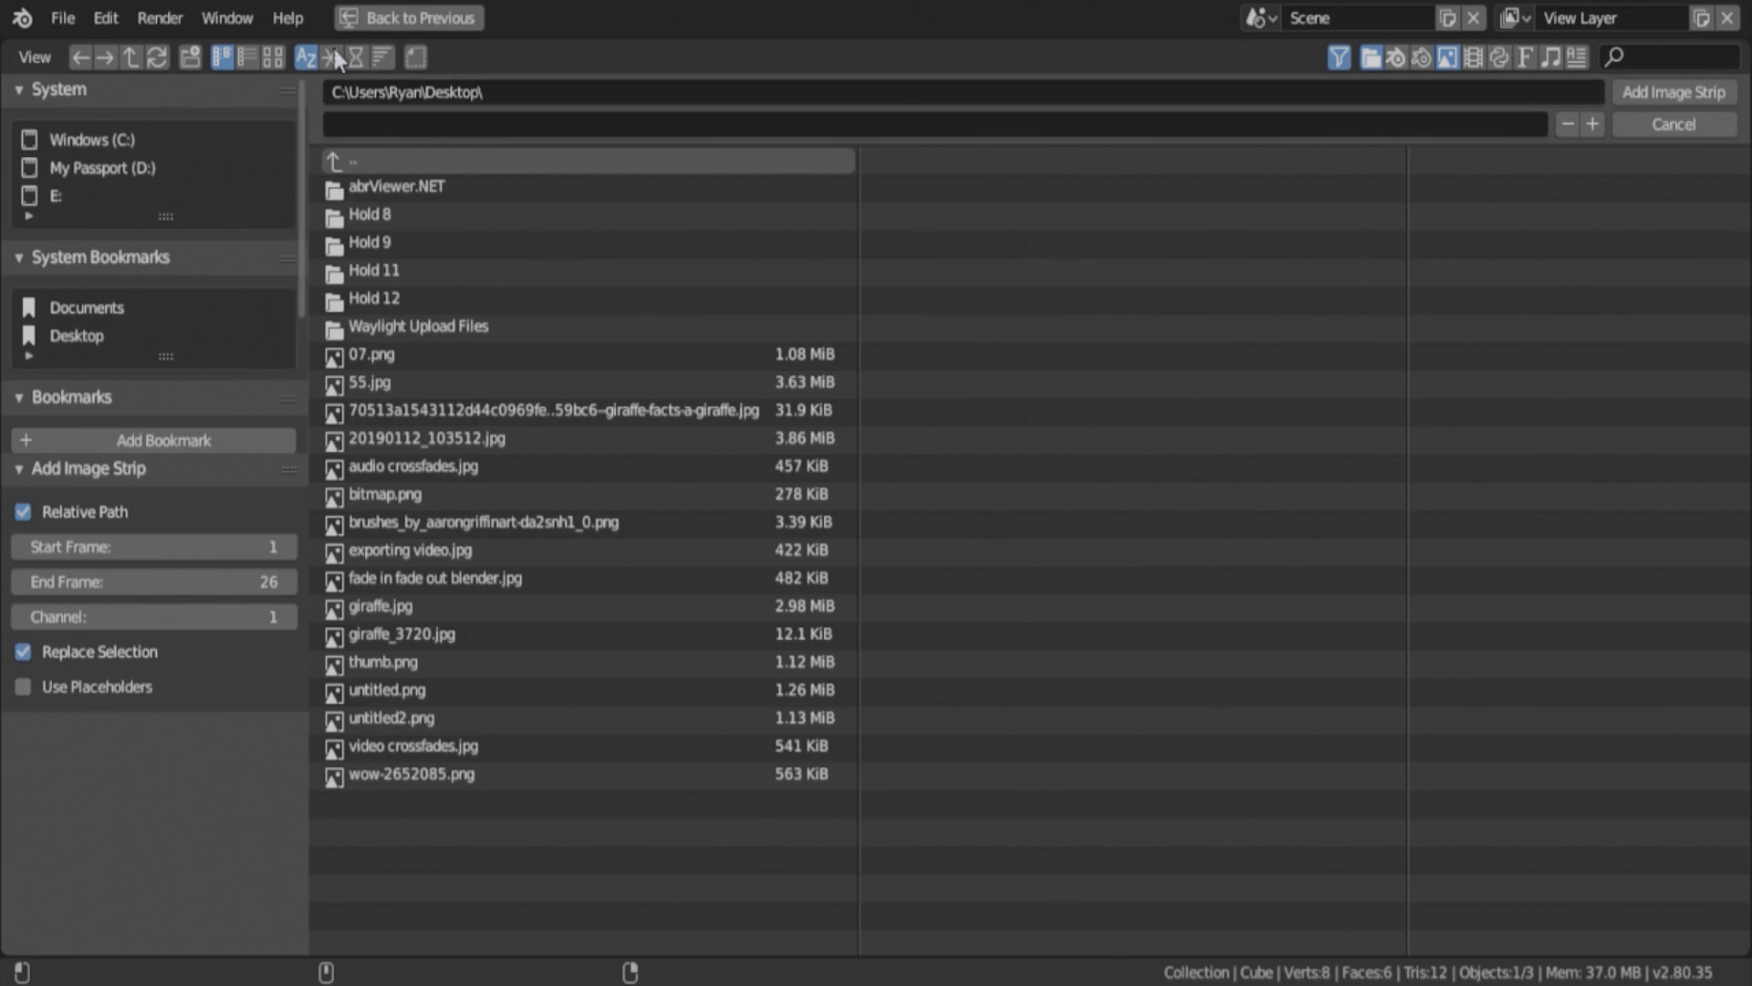
{"action": "left_click", "coordinate": [246, 57]}
{"action": "left_click", "coordinate": [271, 57]}
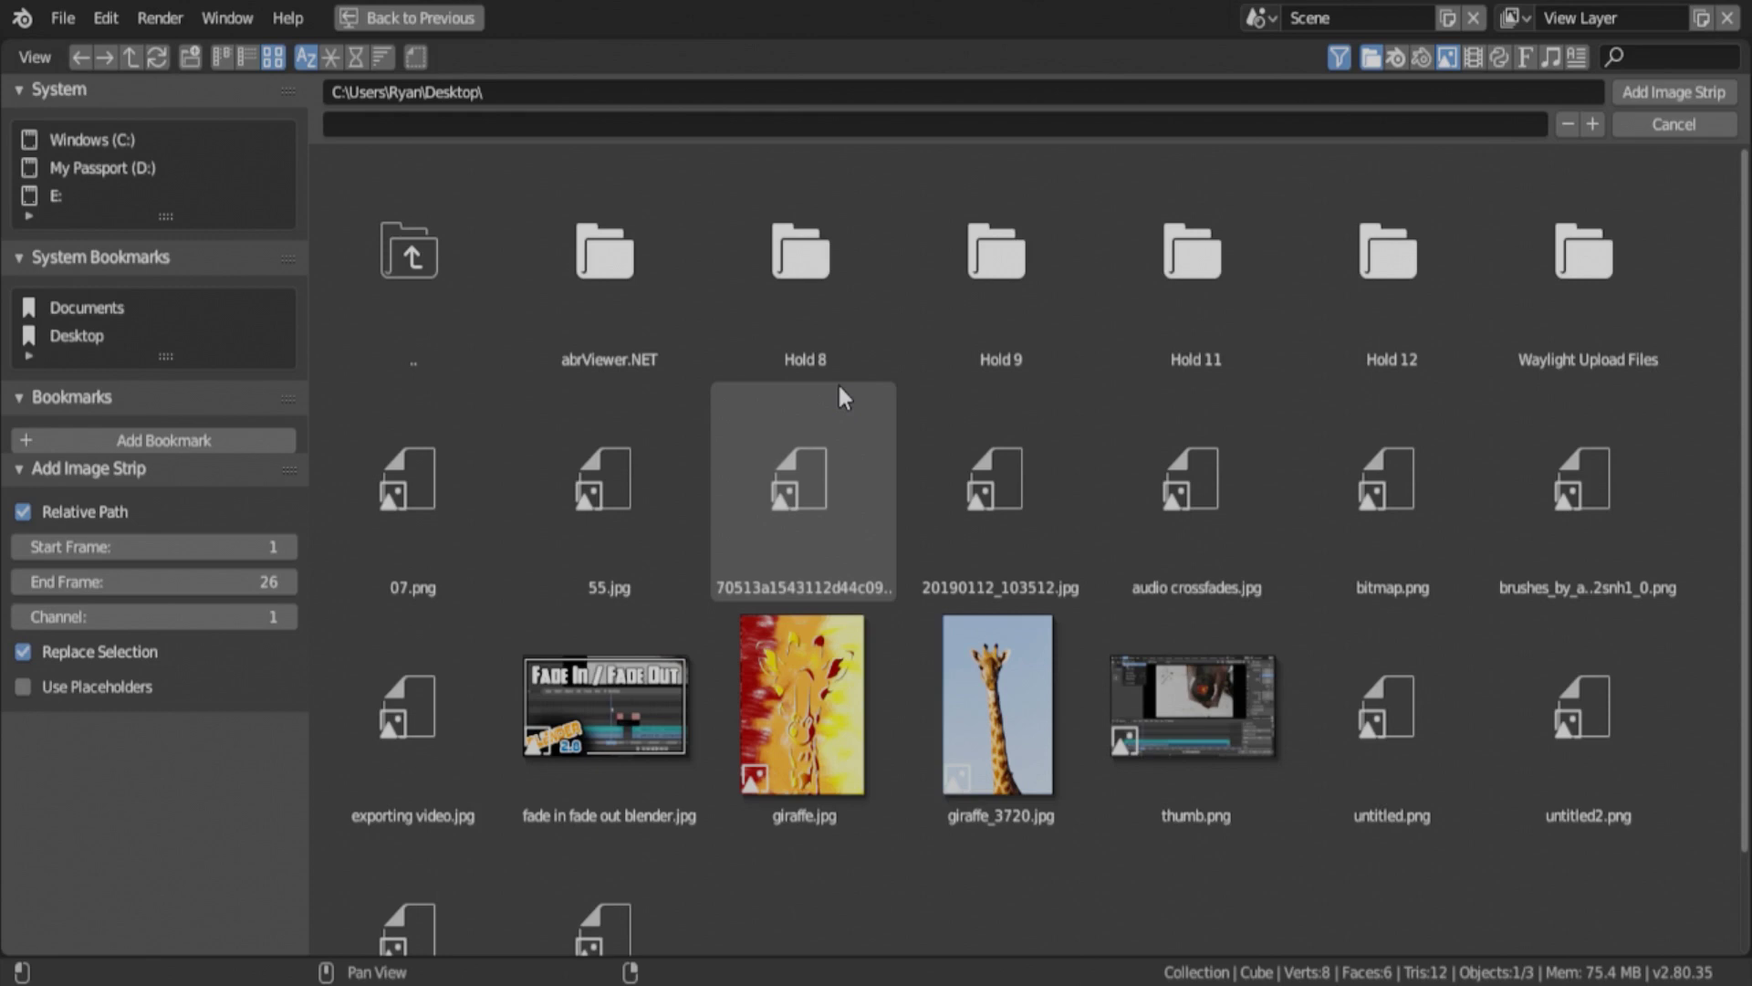
{"action": "left_click", "coordinate": [610, 910]}
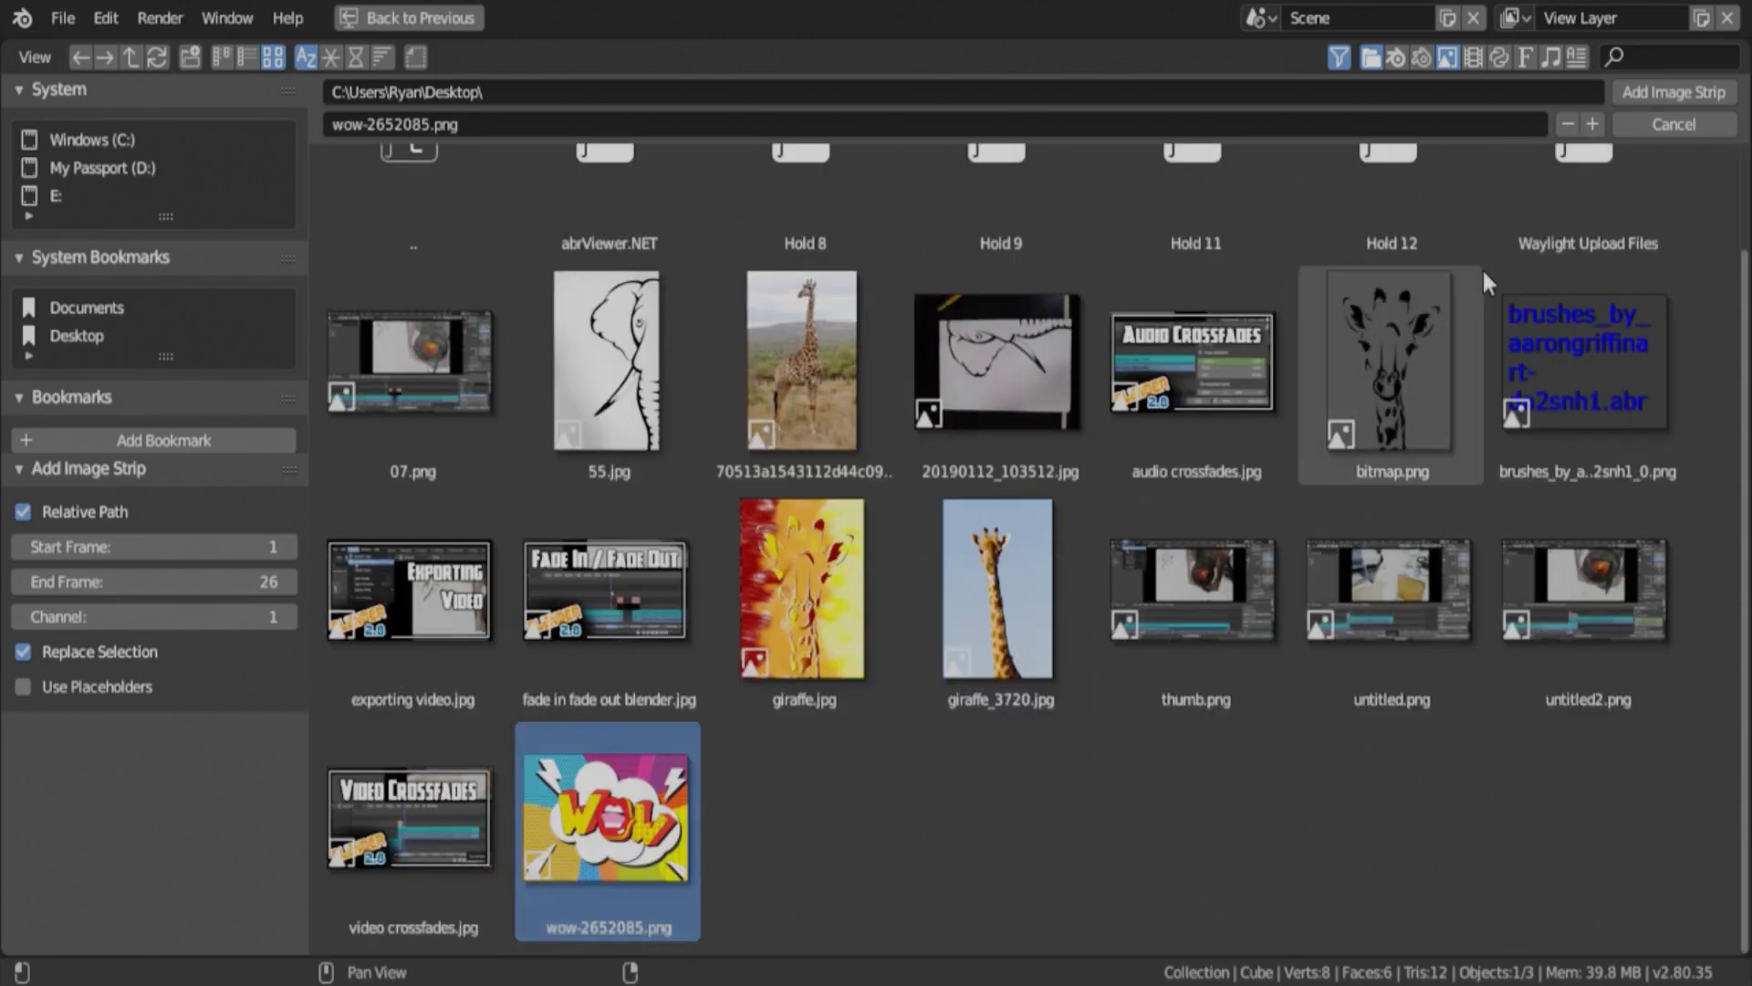
{"action": "left_click", "coordinate": [1710, 98]}
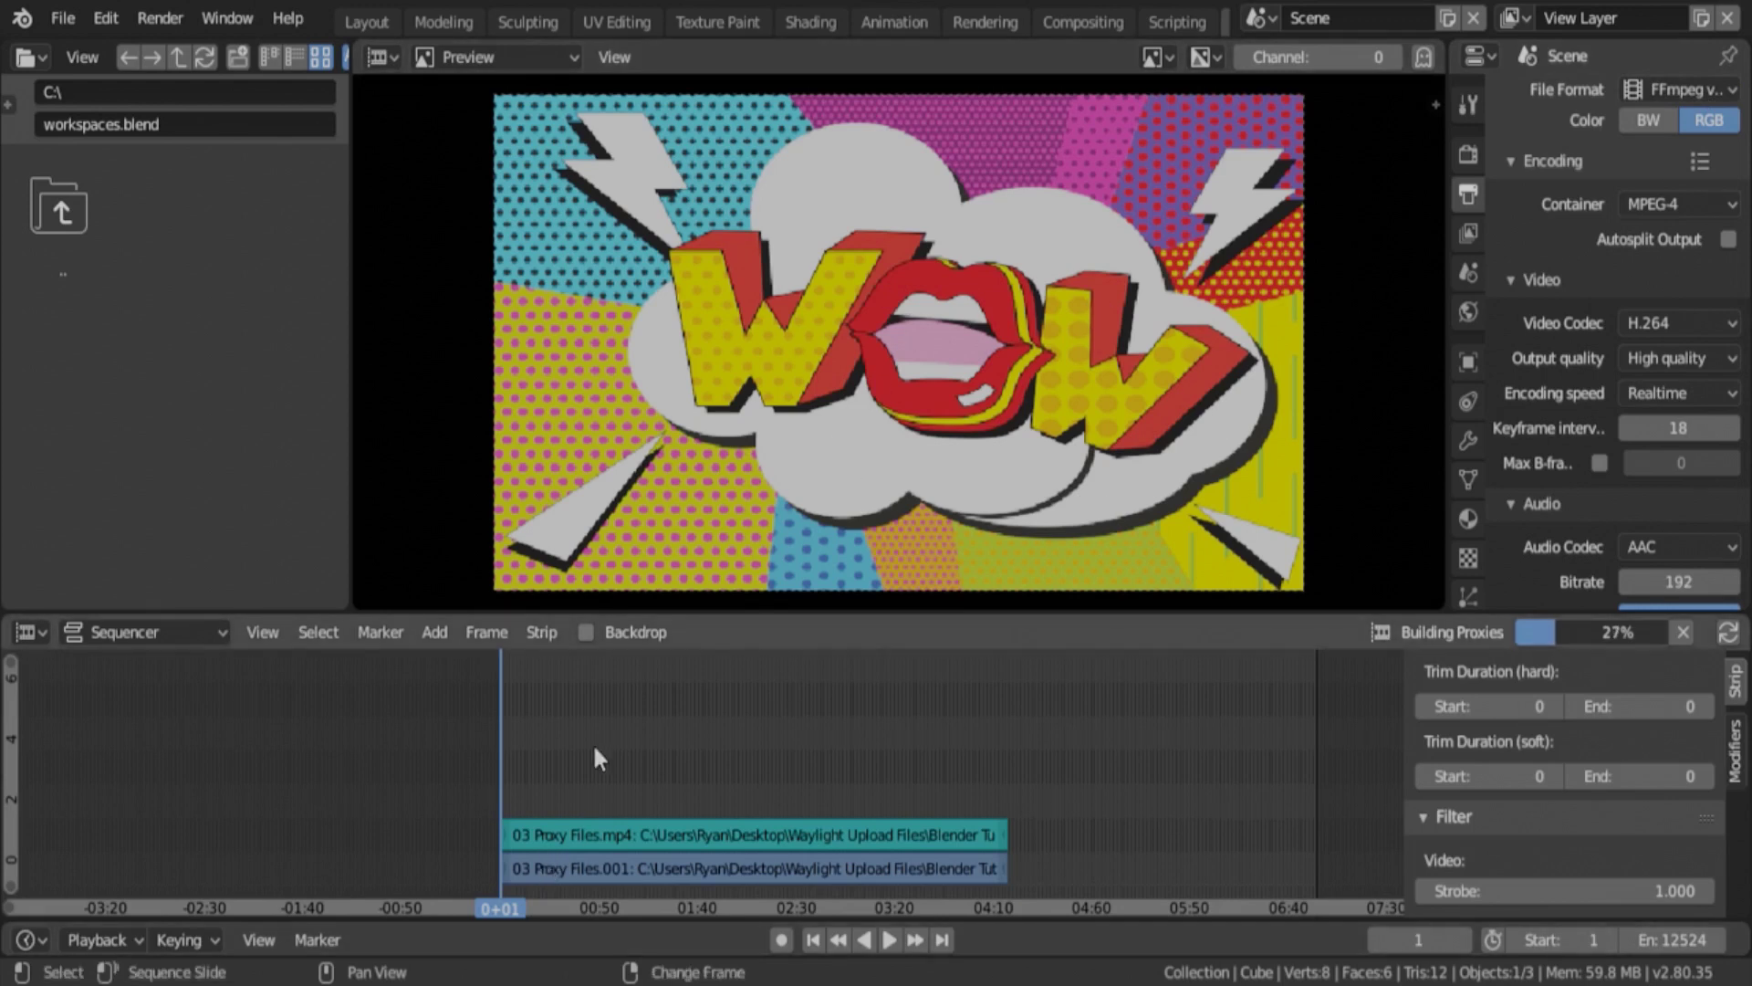
Set the WOW image strip on channel 3 to the Alpha Over blend mode
{"action": "scroll", "coordinate": [561, 821], "scroll_direction": "up", "scroll_amount": 5}
{"action": "middle_click_drag", "start_coordinate": [319, 807], "coordinate": [547, 799]}
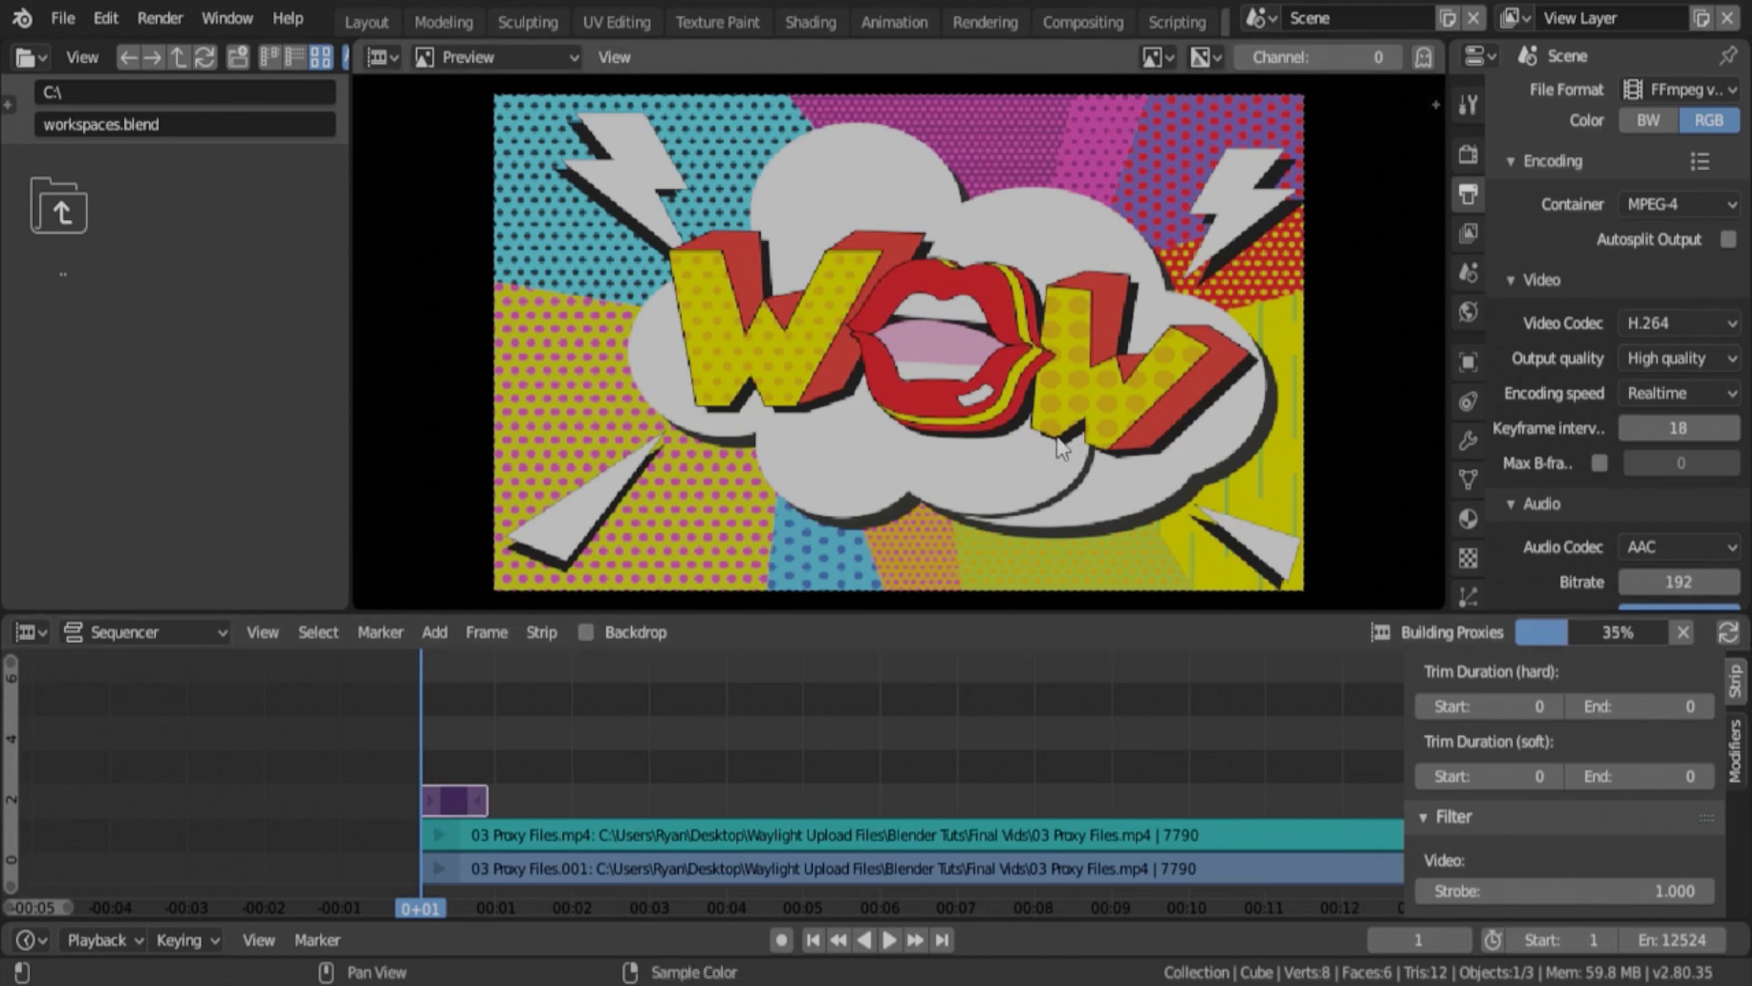
{"action": "scroll", "coordinate": [1630, 785], "scroll_direction": "up", "scroll_amount": 6}
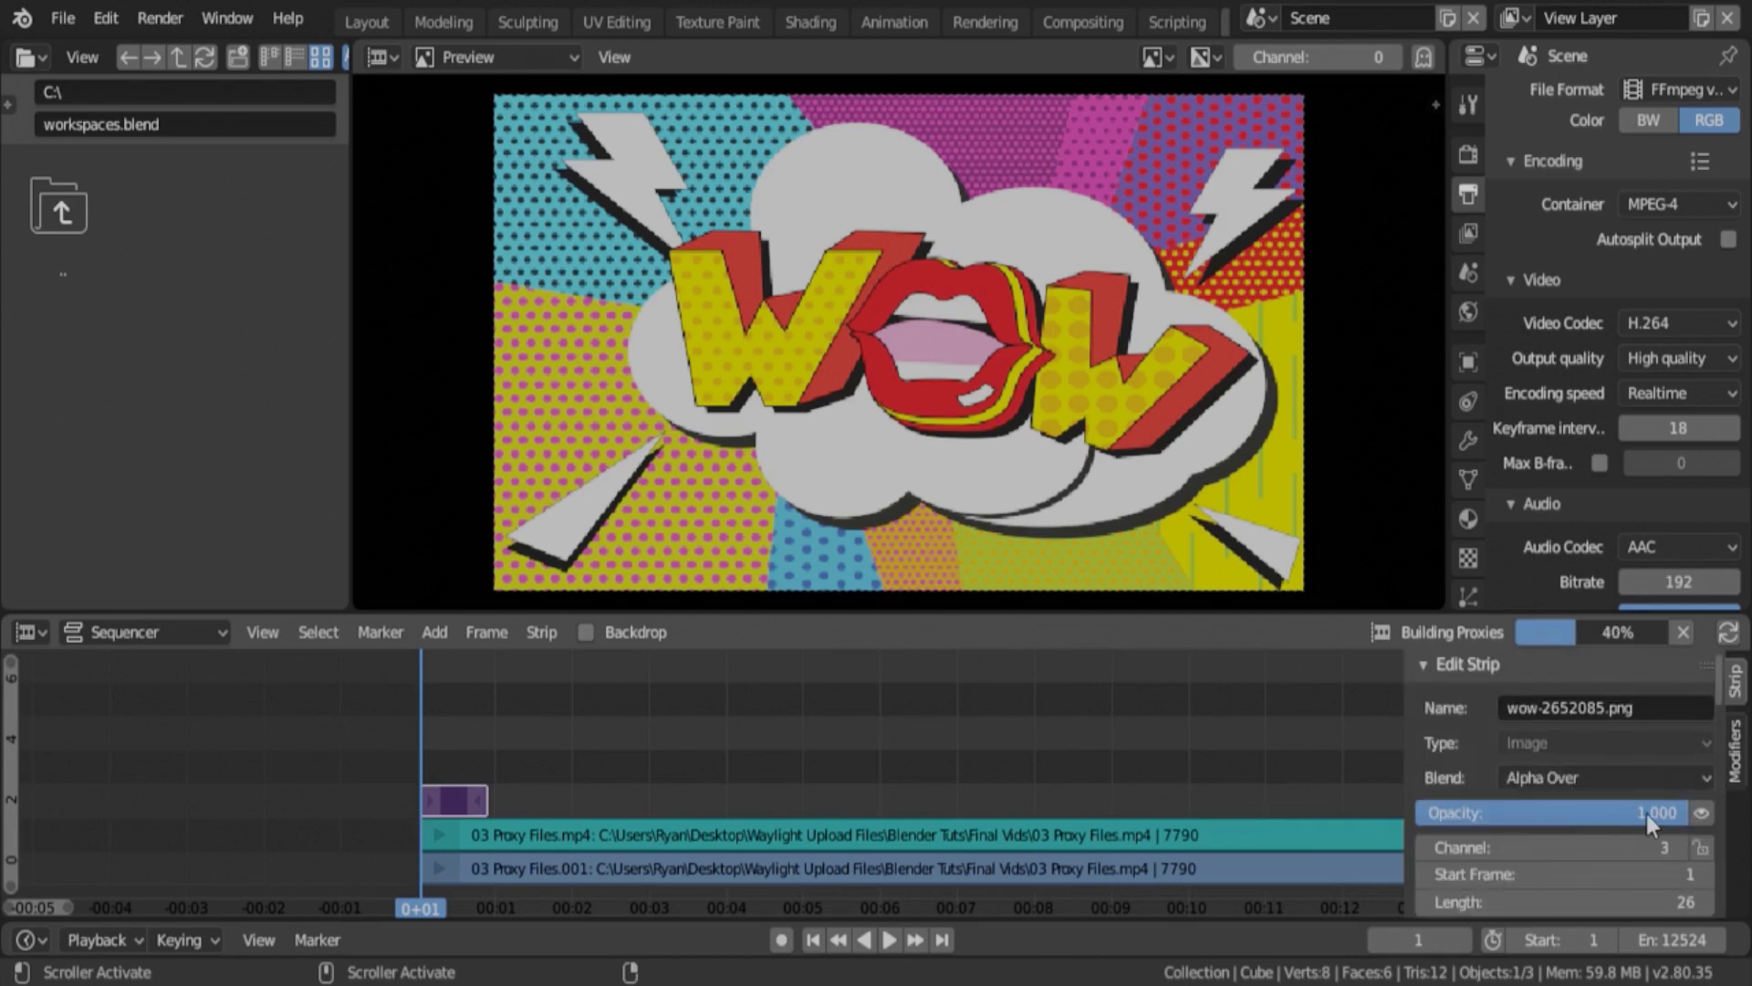
{"action": "left_click", "coordinate": [1688, 781]}
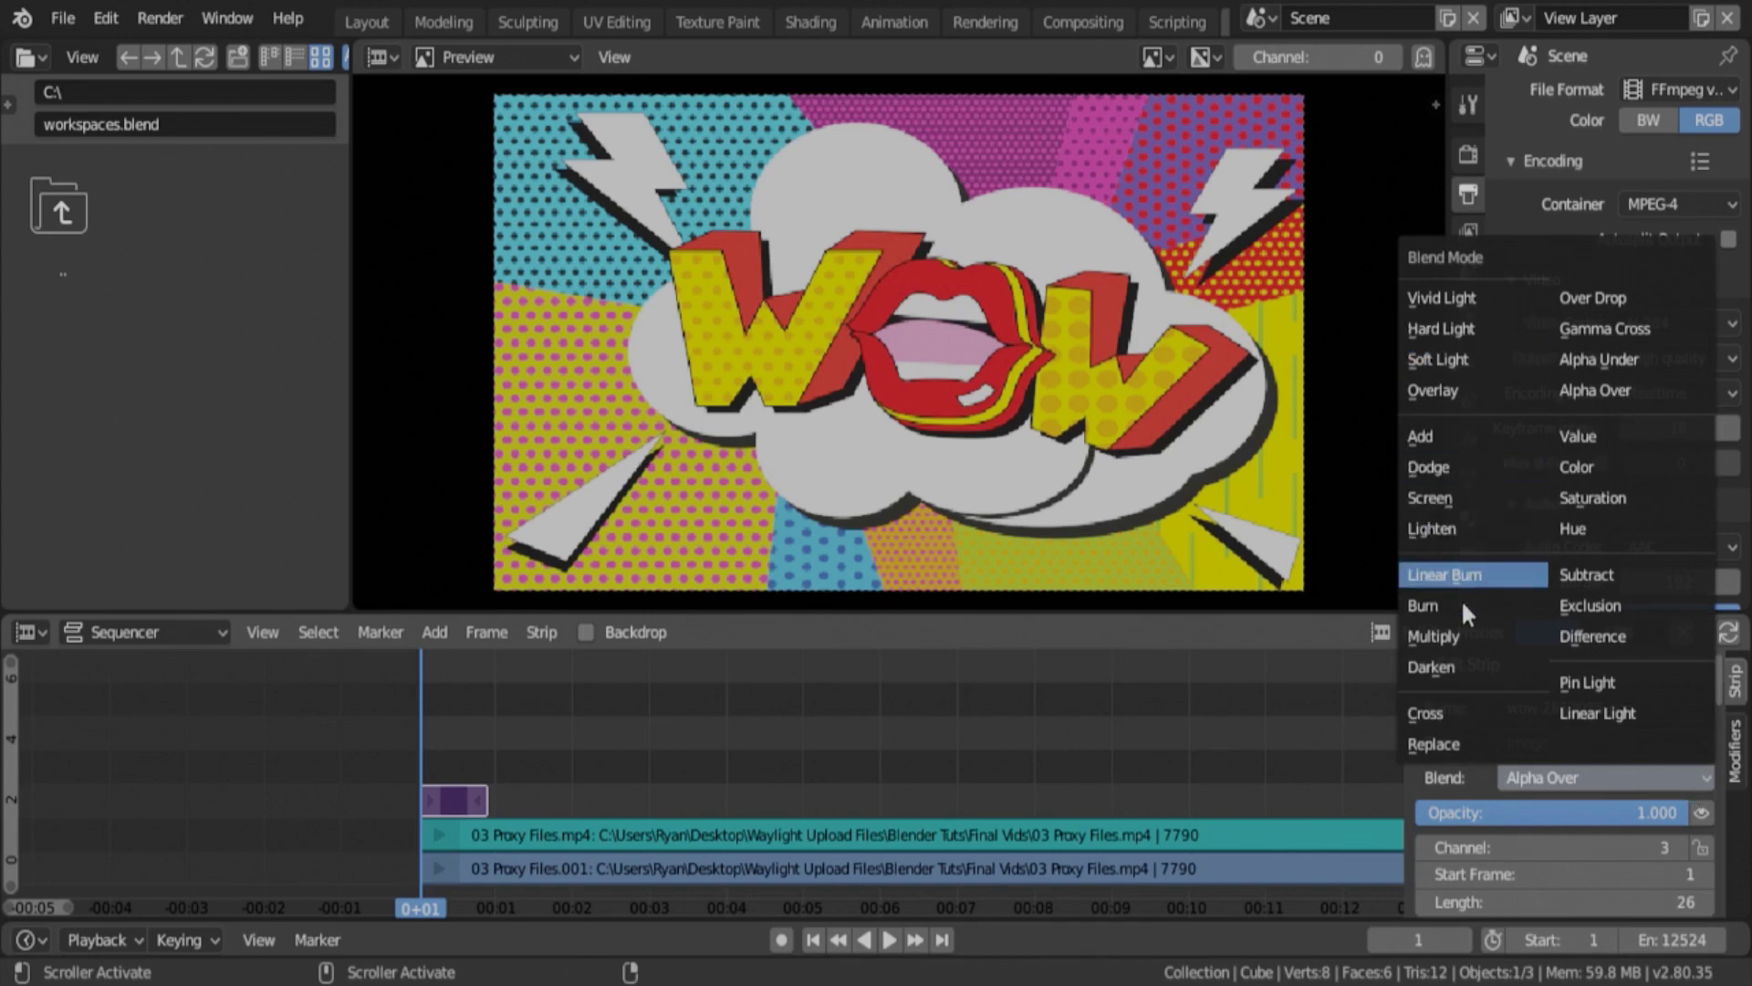
{"action": "left_click", "coordinate": [1596, 391]}
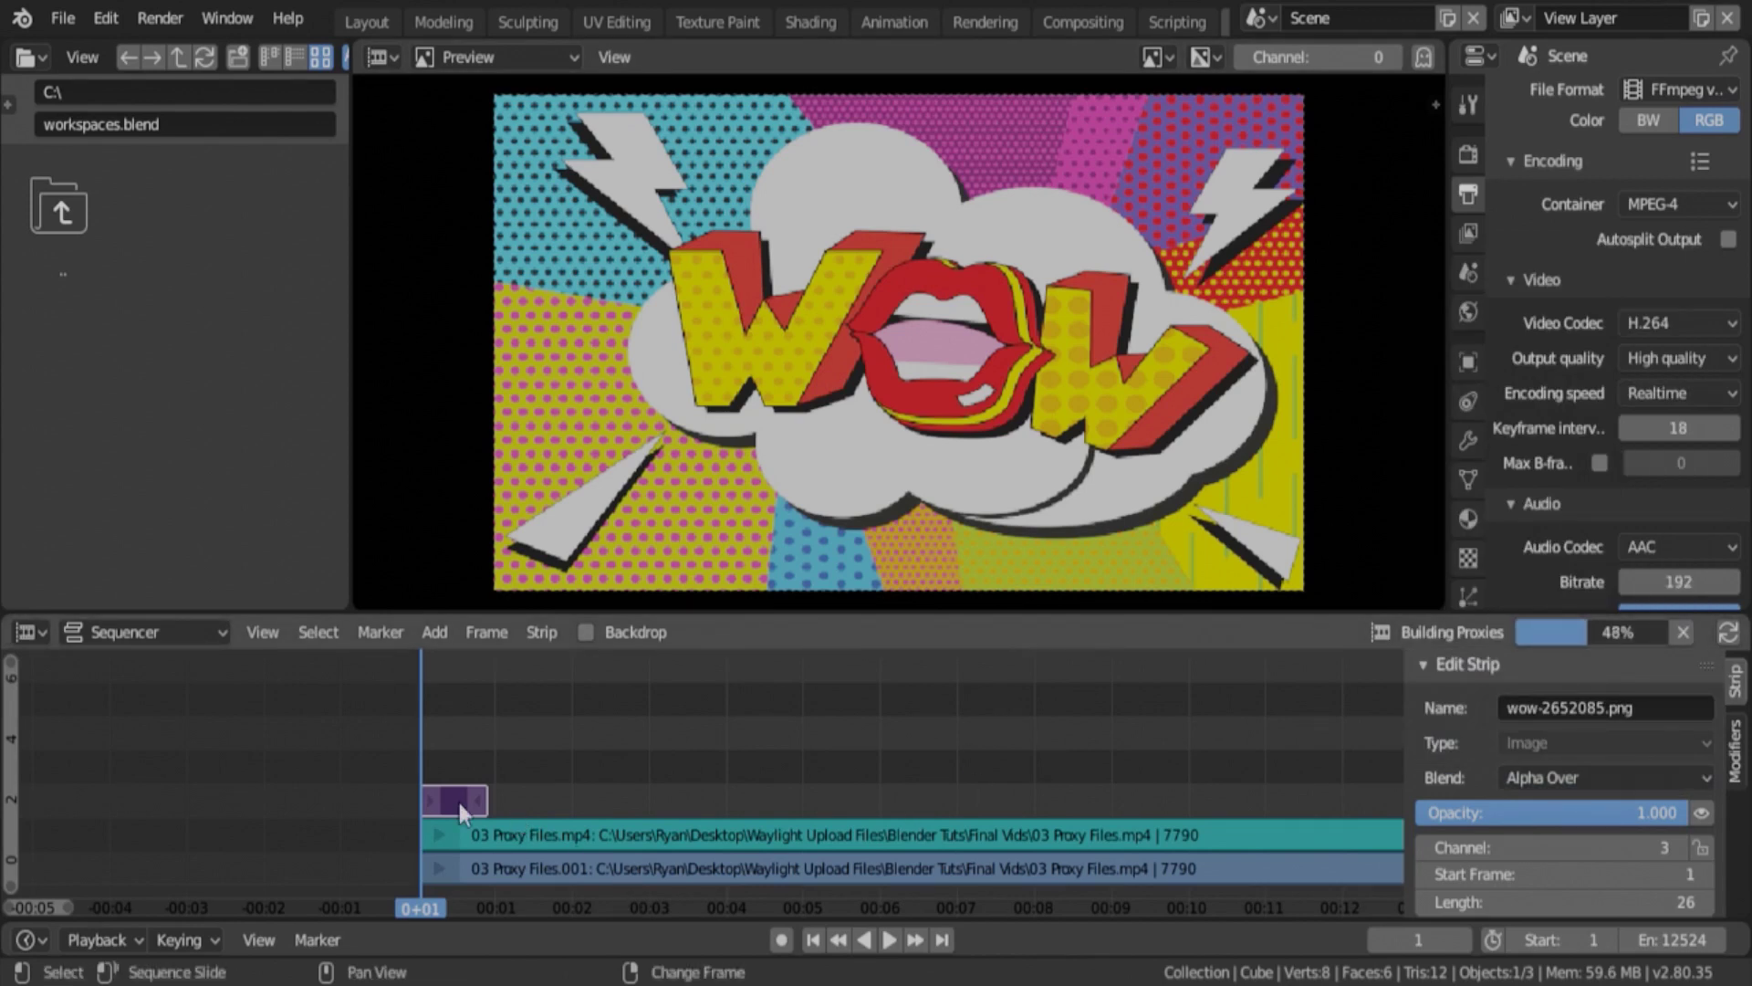
Add a Transform effect strip on channel 4 above the WOW image strip
{"action": "left_click", "coordinate": [429, 631]}
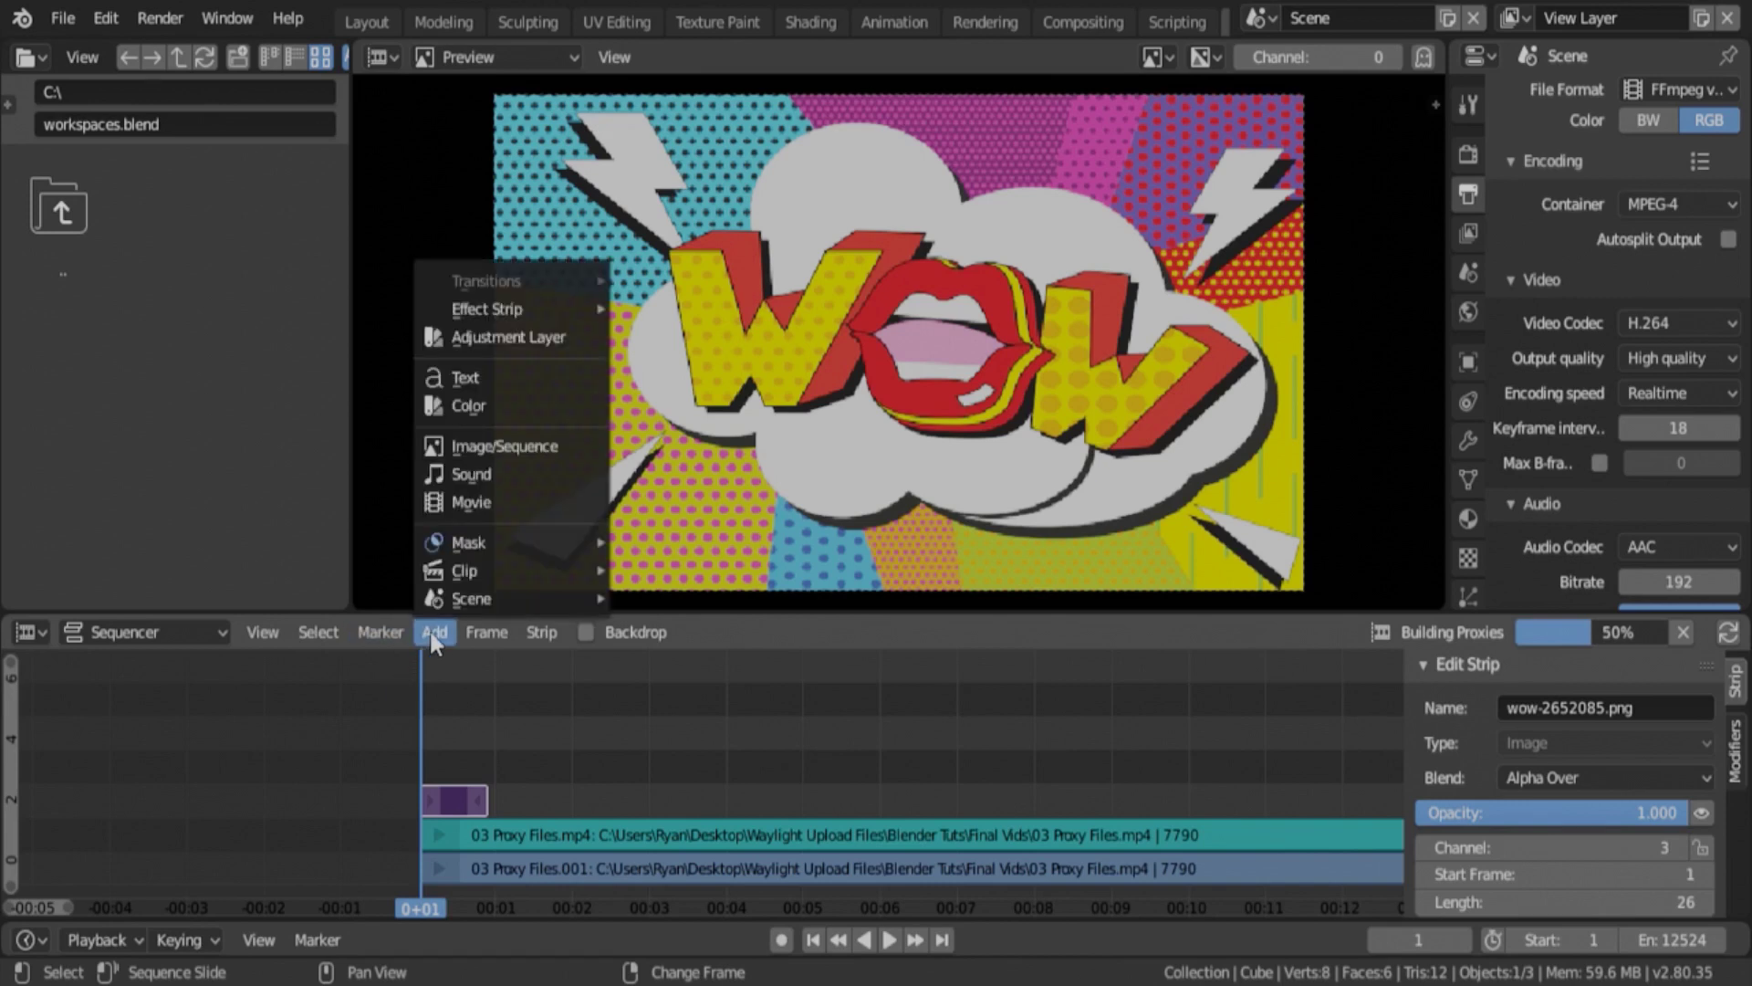
{"action": "mouse_move", "coordinate": [551, 313]}
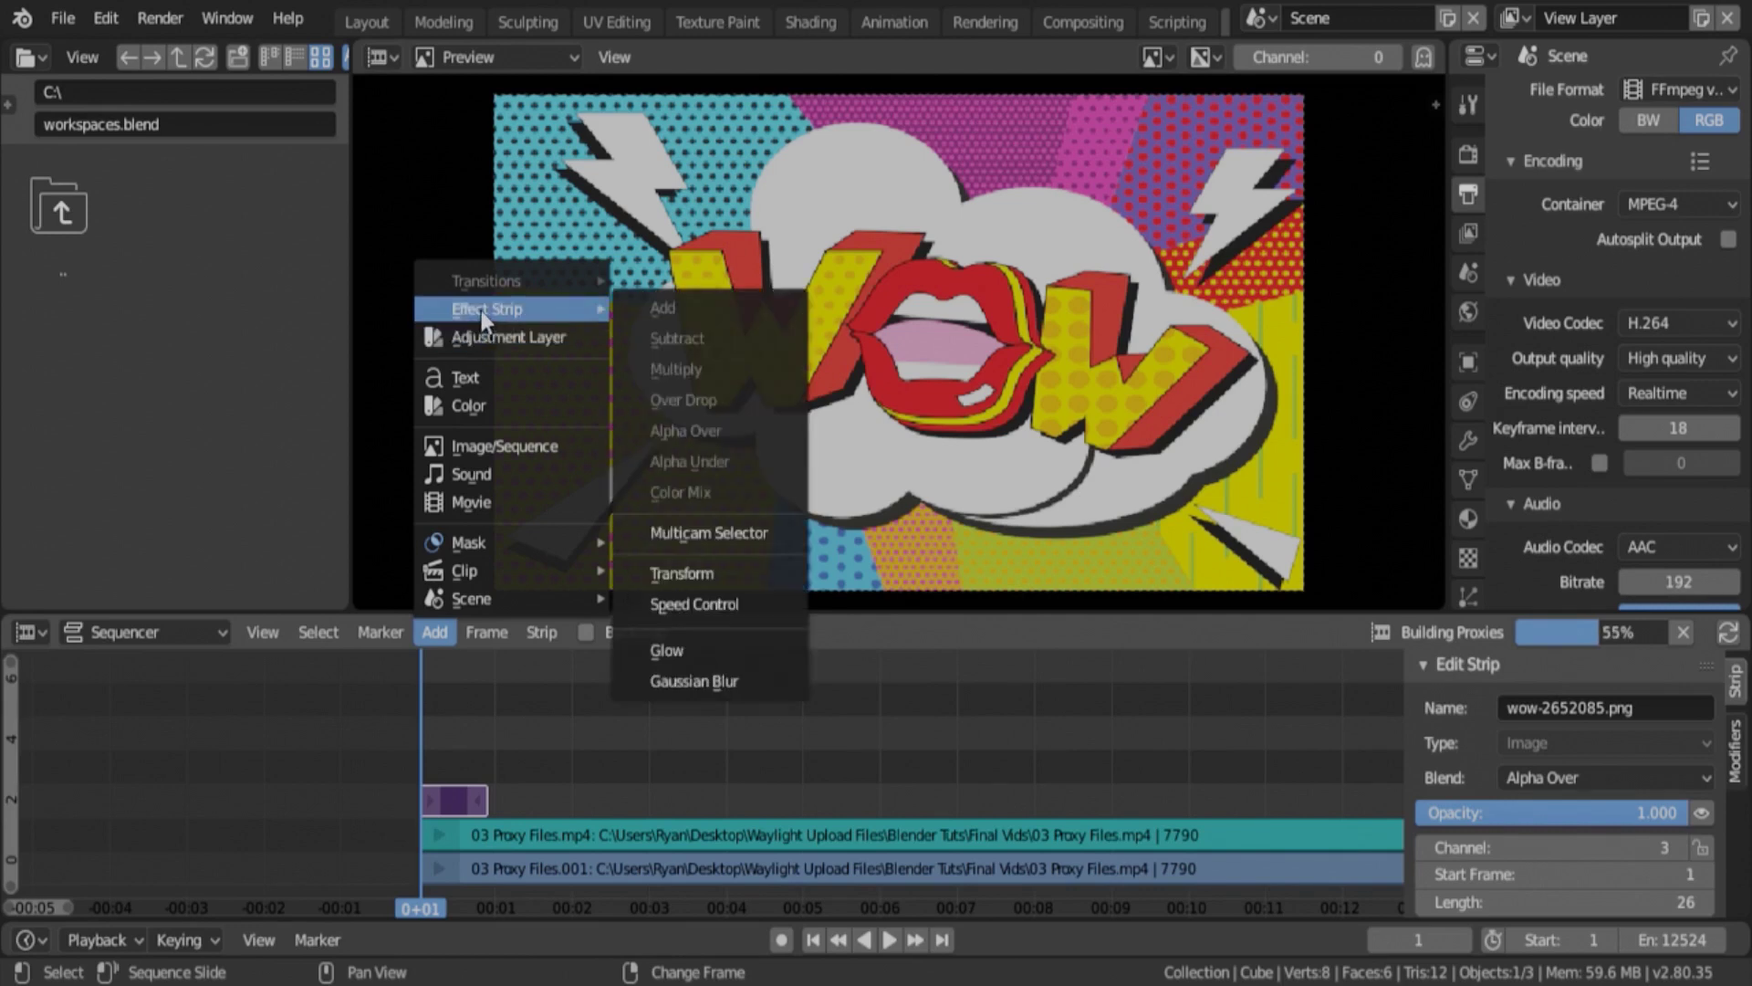
{"action": "left_click", "coordinate": [686, 575]}
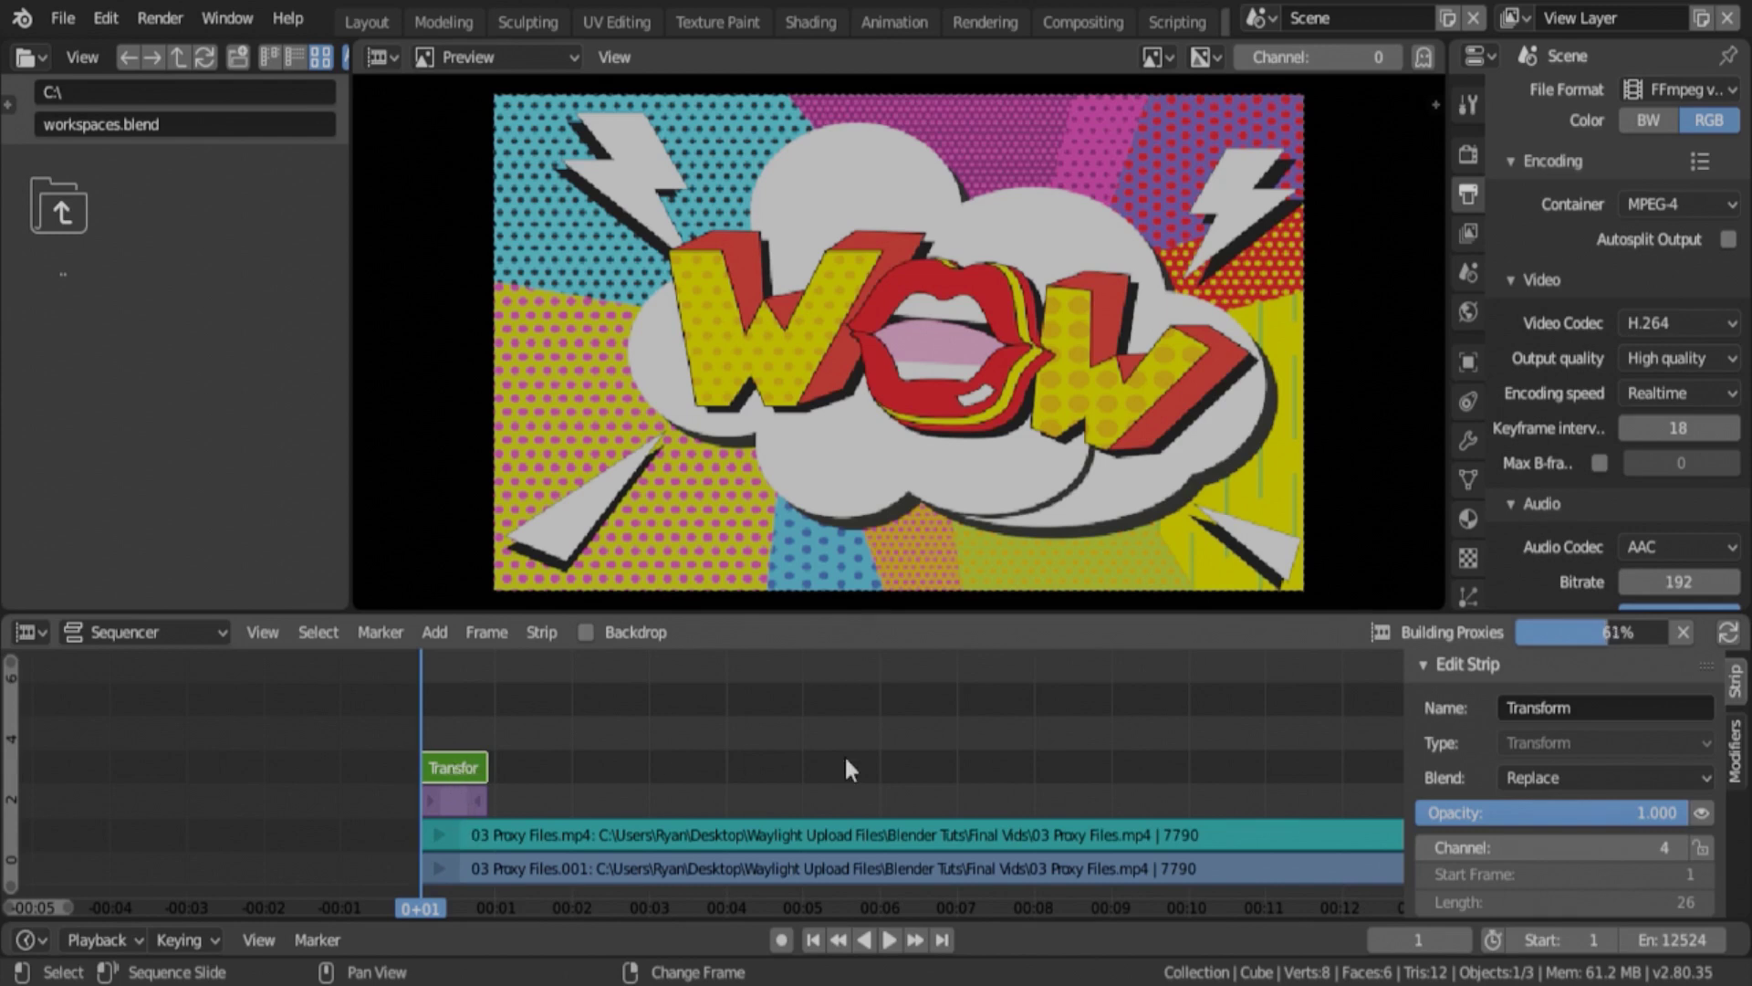
{"action": "scroll", "coordinate": [1652, 786], "scroll_direction": "down", "scroll_amount": 5}
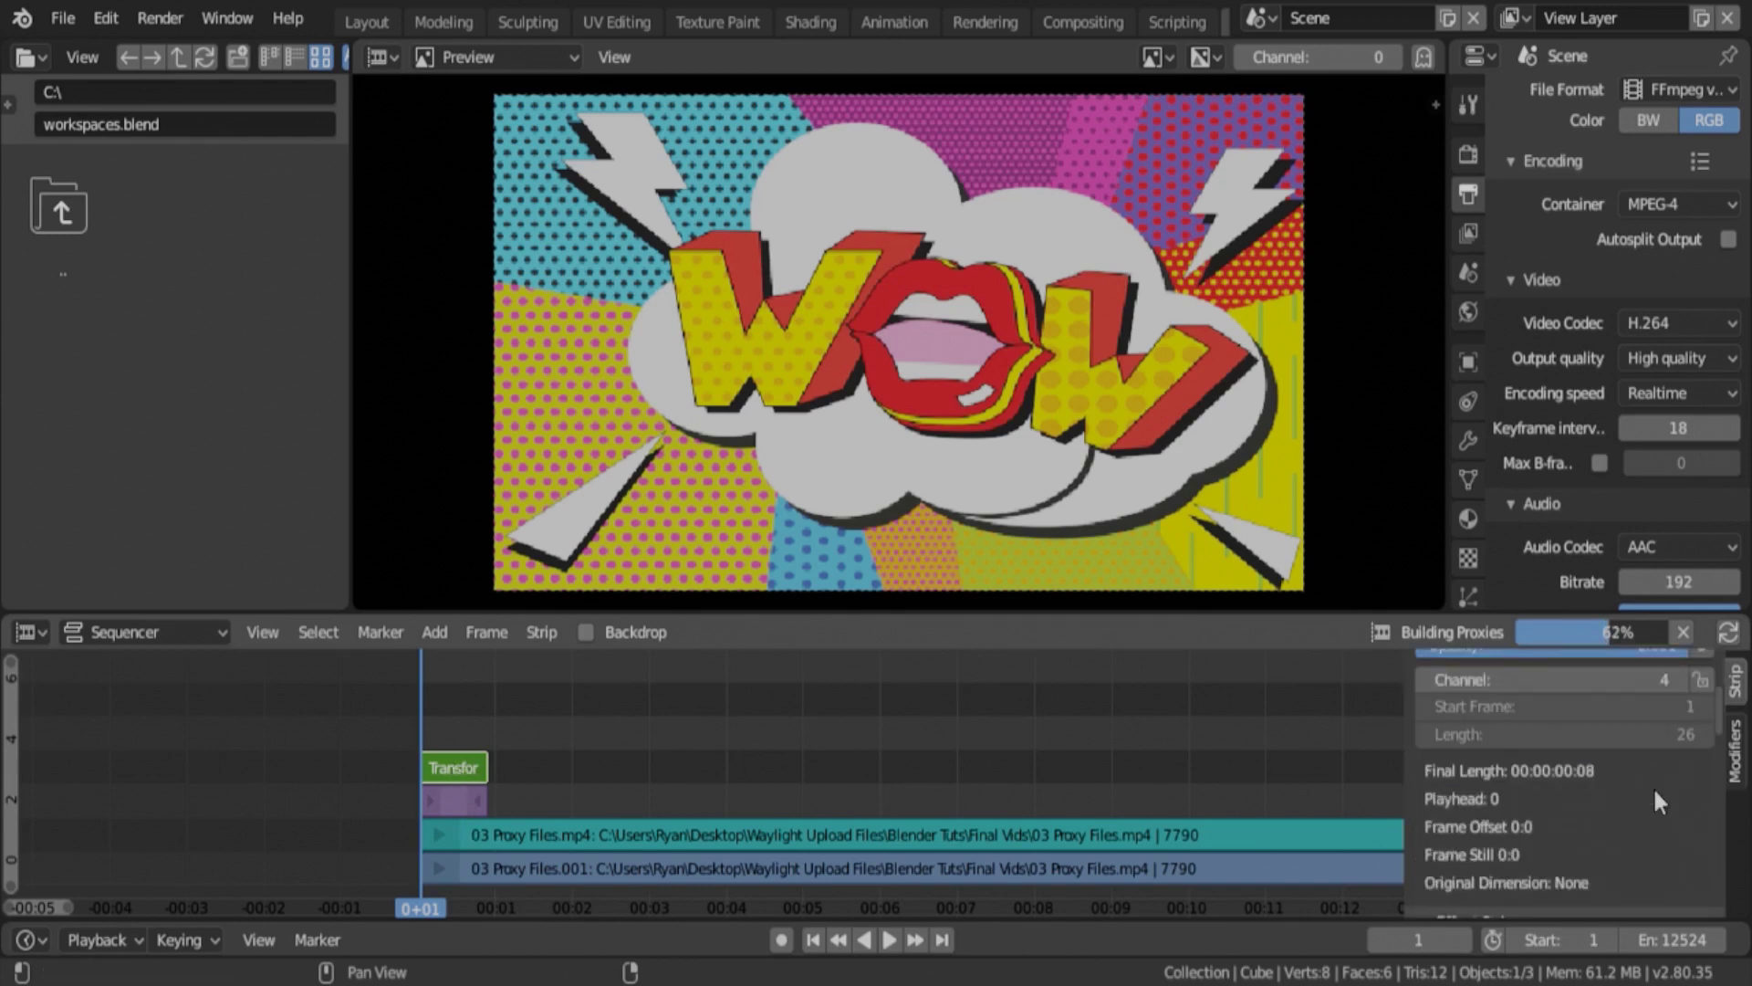
{"action": "scroll", "coordinate": [1652, 801], "scroll_direction": "down", "scroll_amount": 10}
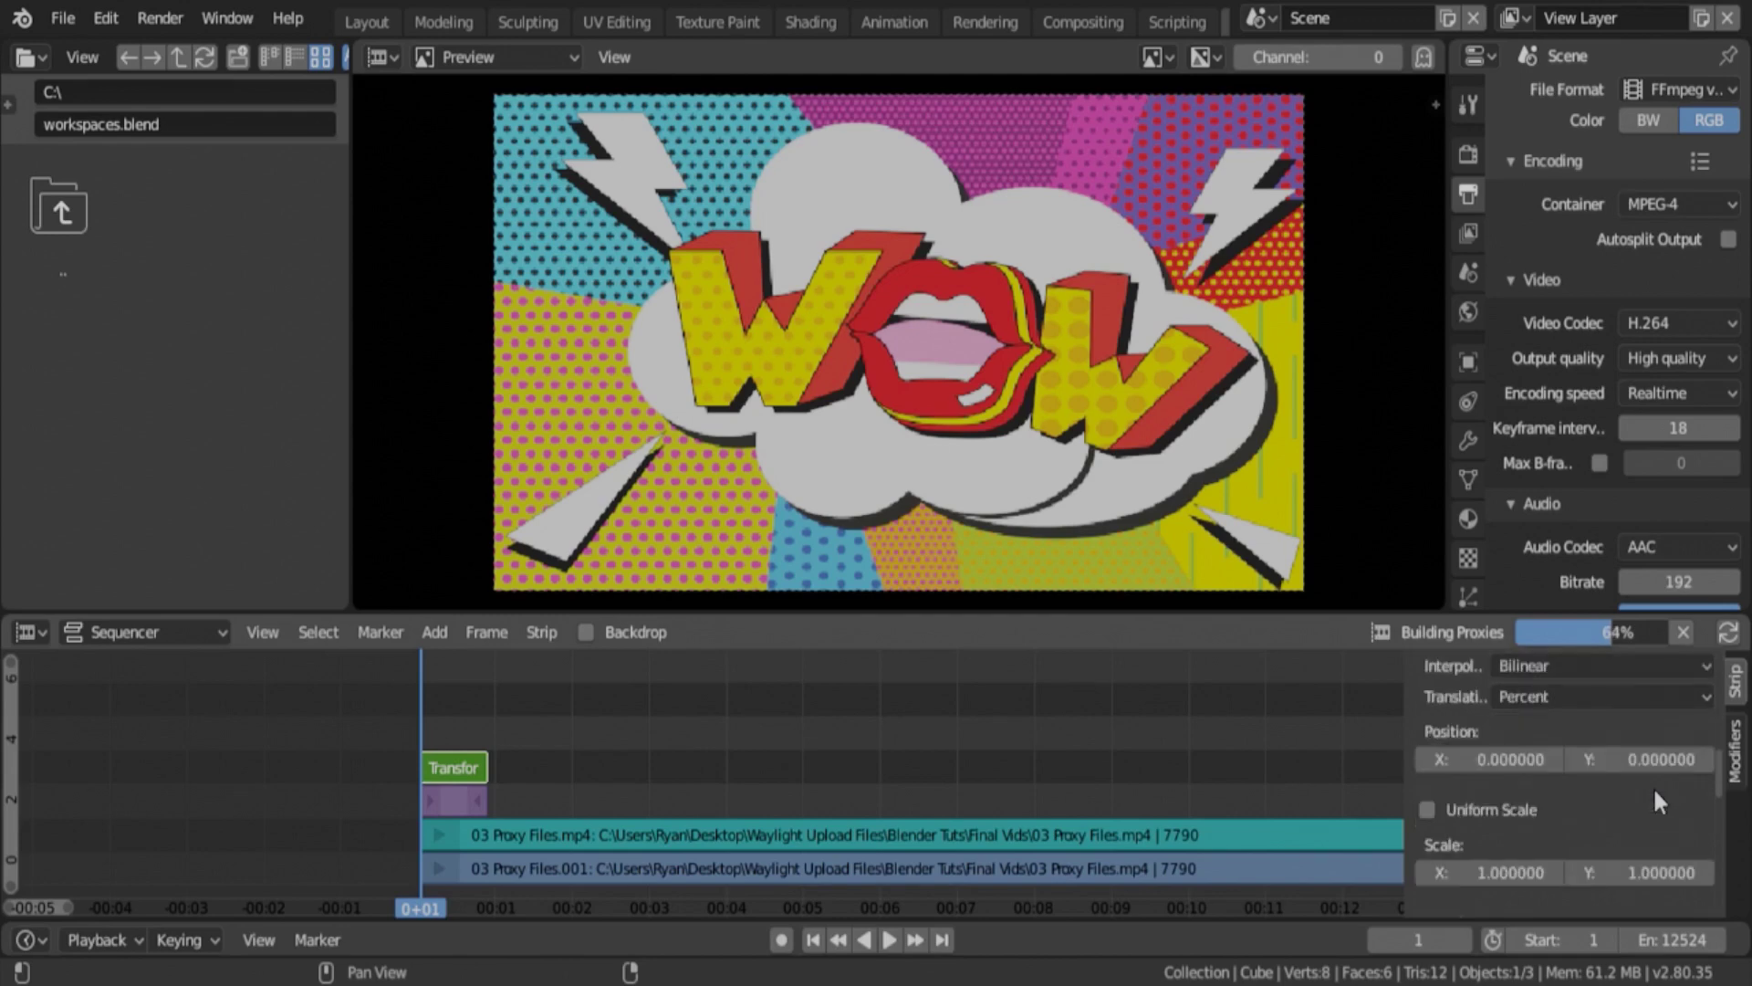
Unlink the Transform strip's X and Y scale and start shrinking the WOW image
{"action": "left_click", "coordinate": [1427, 809]}
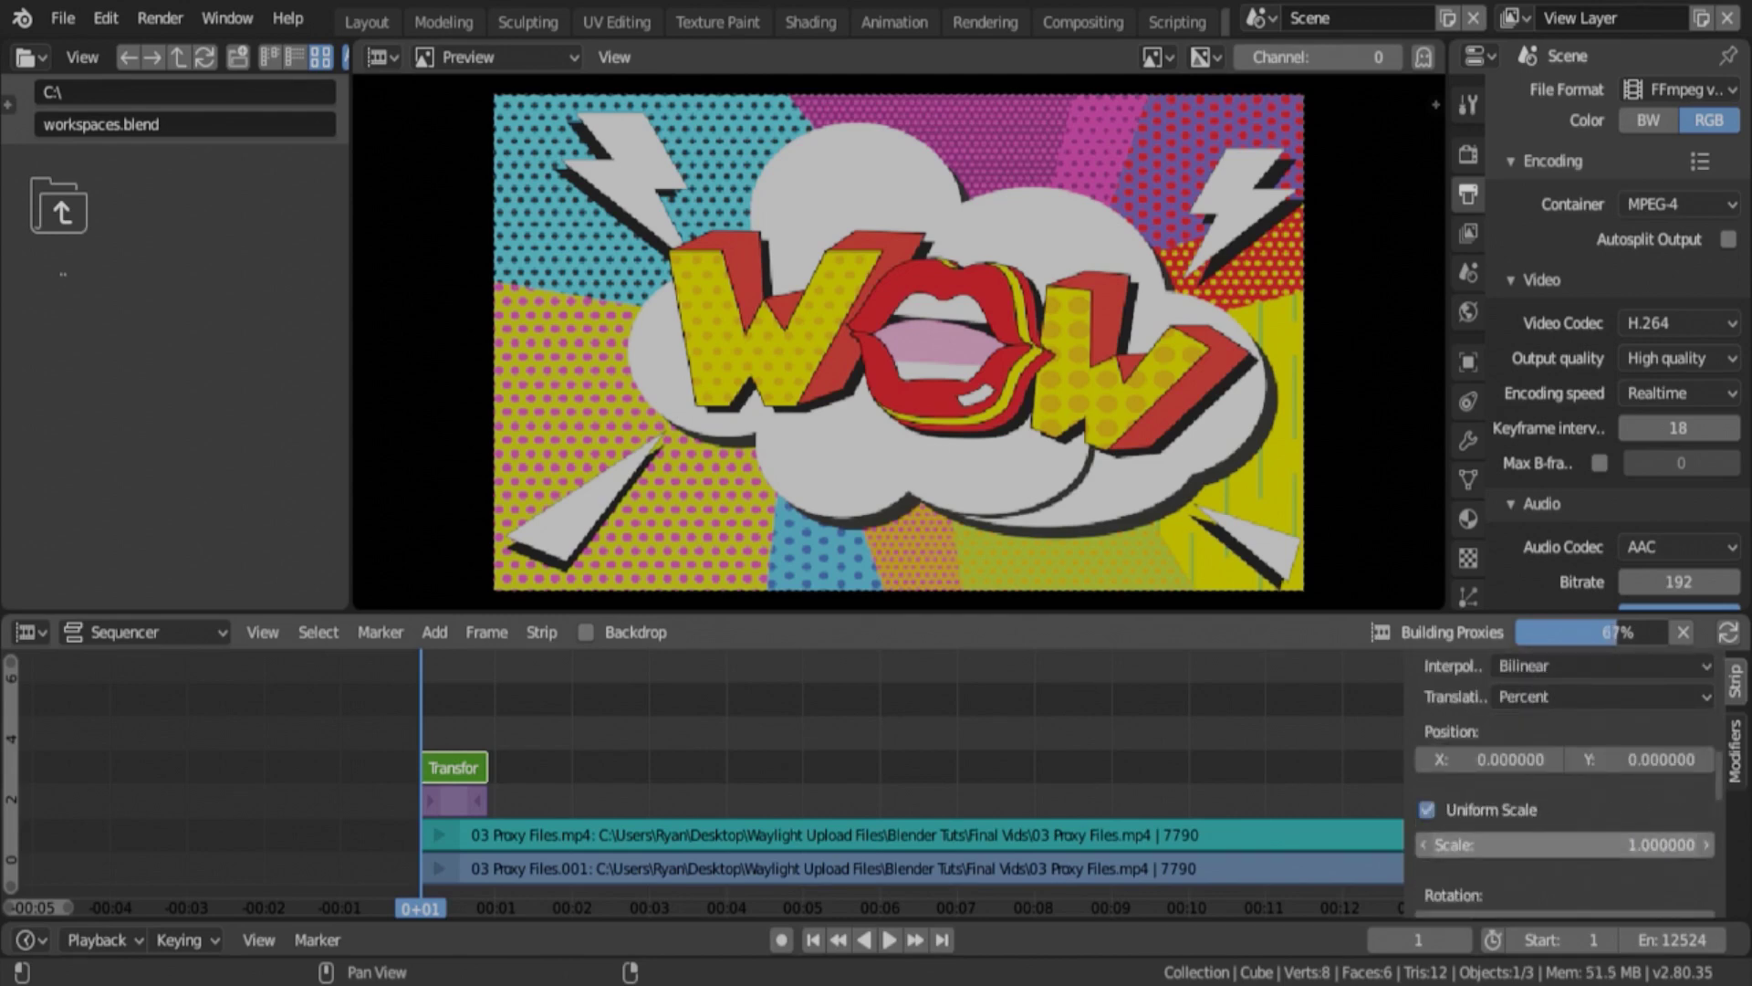
{"action": "left_click_drag", "start_coordinate": [1634, 844], "coordinate": [1578, 837]}
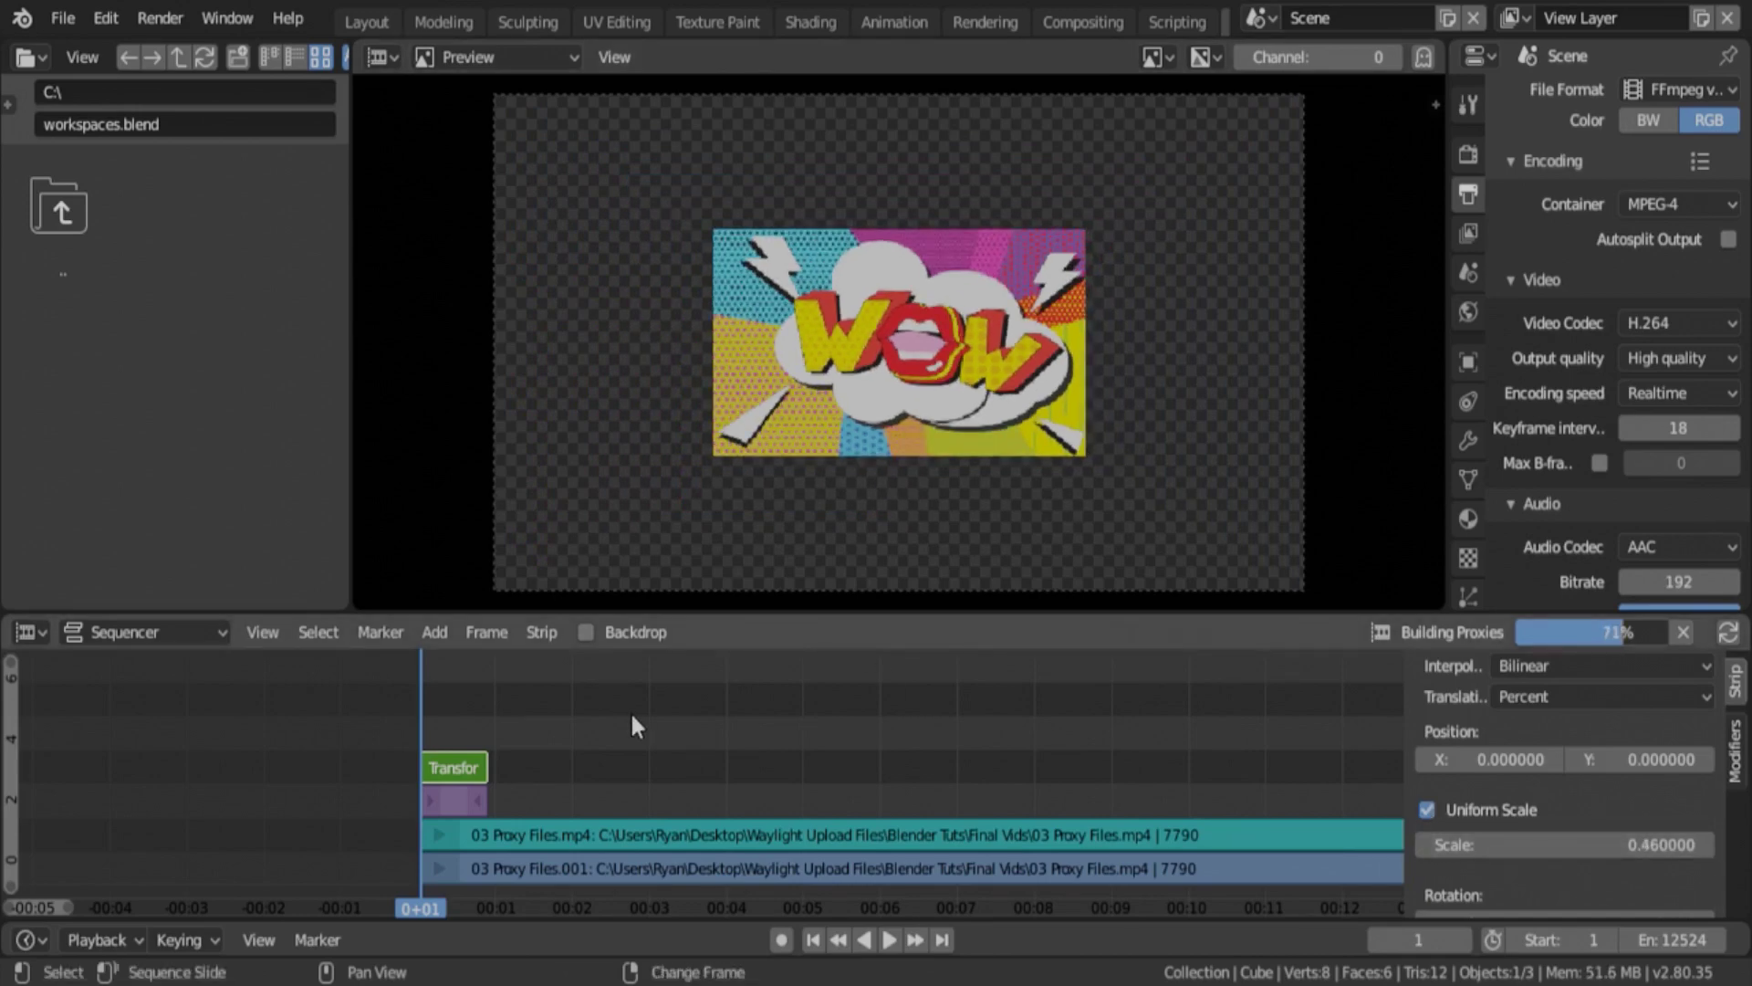
{"action": "key", "text": "ctrl+z"}
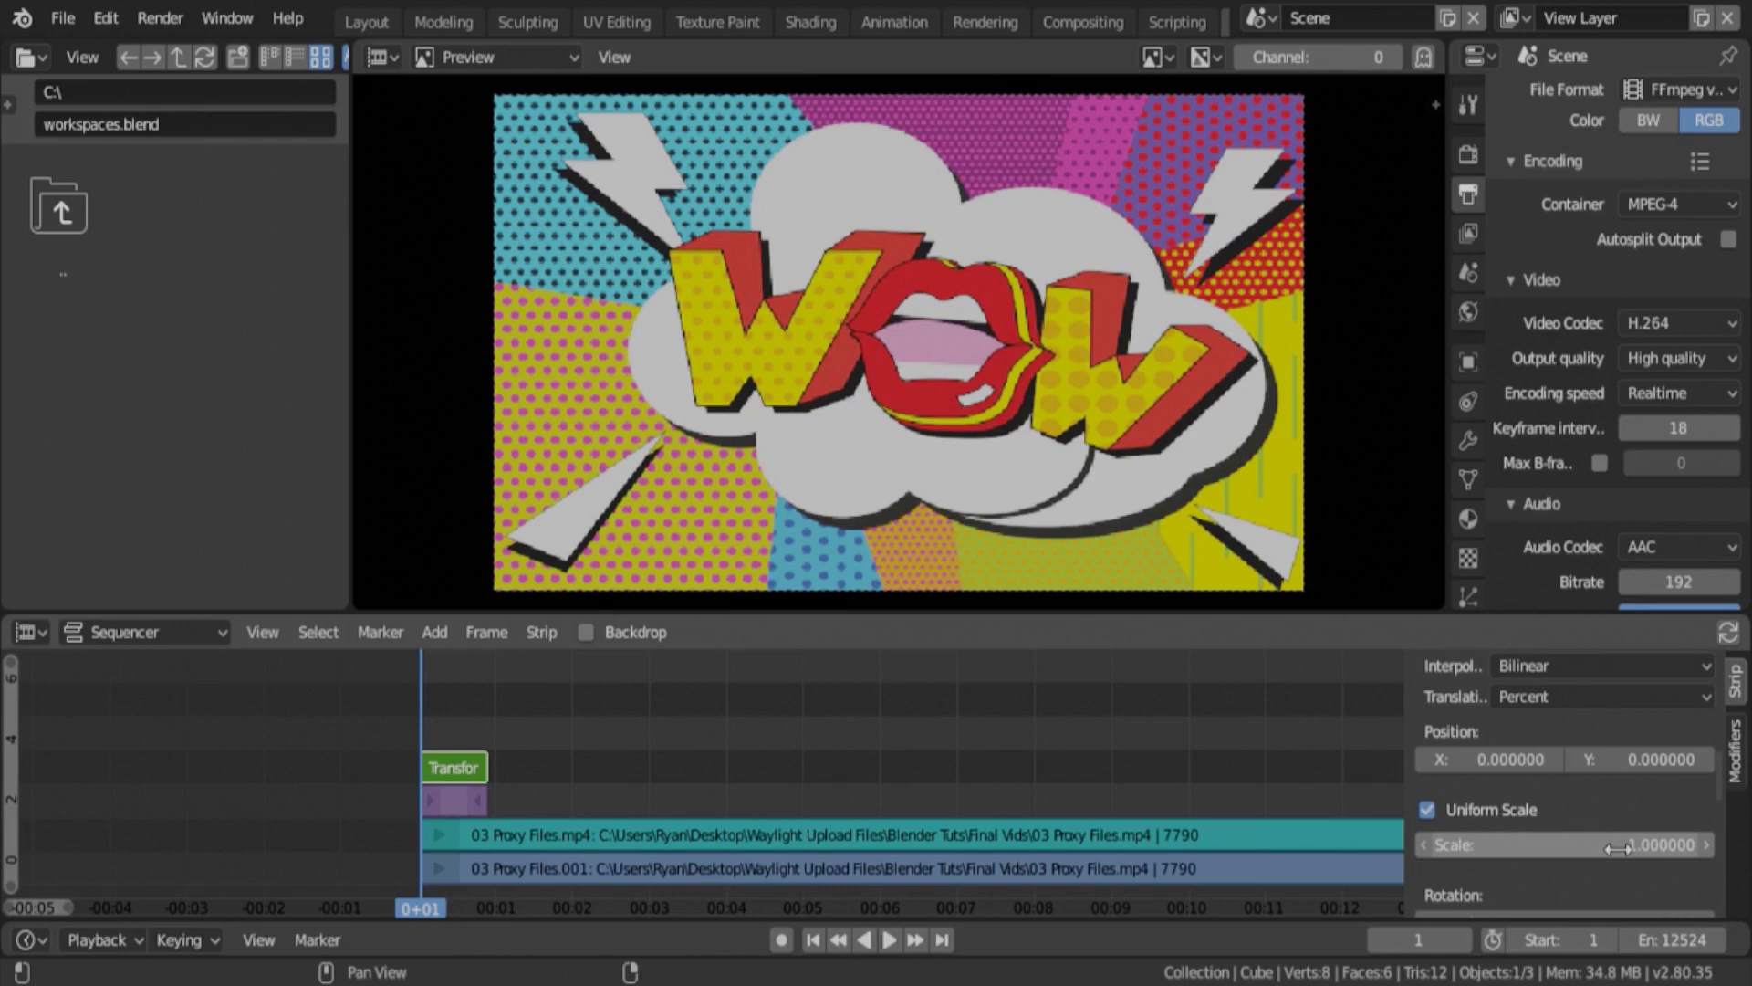
{"action": "left_click", "coordinate": [1426, 809]}
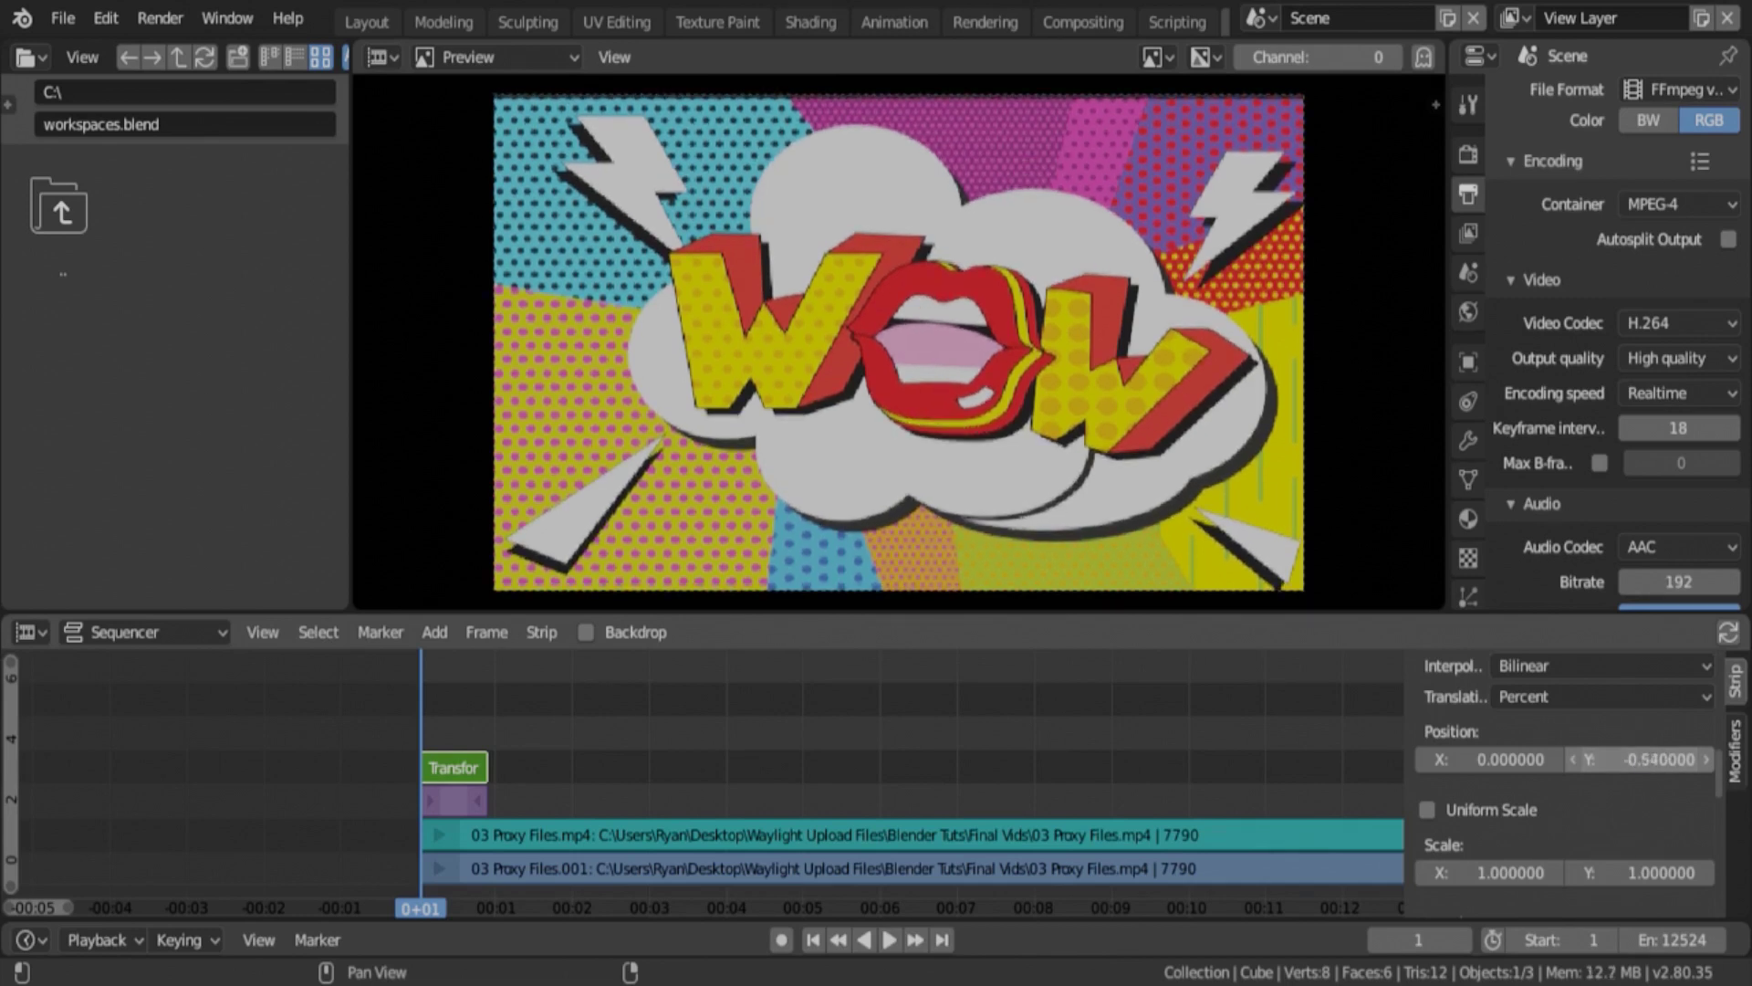
{"action": "scroll", "coordinate": [1613, 856], "scroll_direction": "down", "scroll_amount": 2}
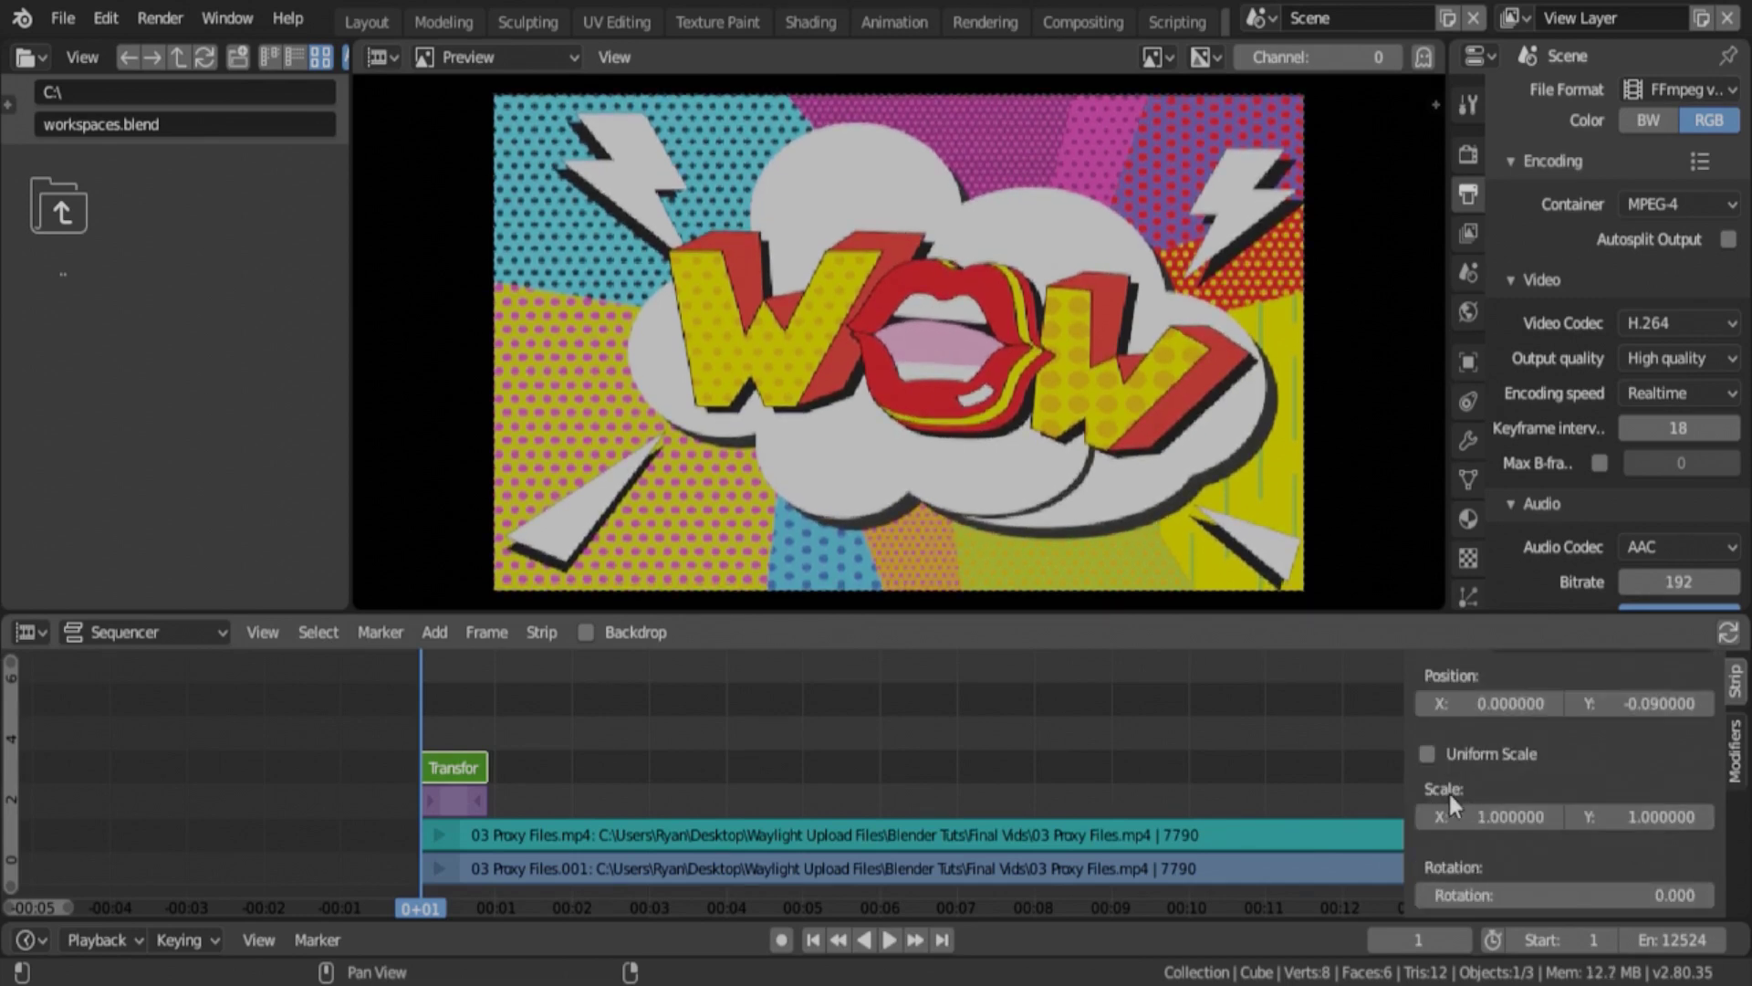
{"action": "left_click_drag", "start_coordinate": [1661, 817], "coordinate": [1522, 822]}
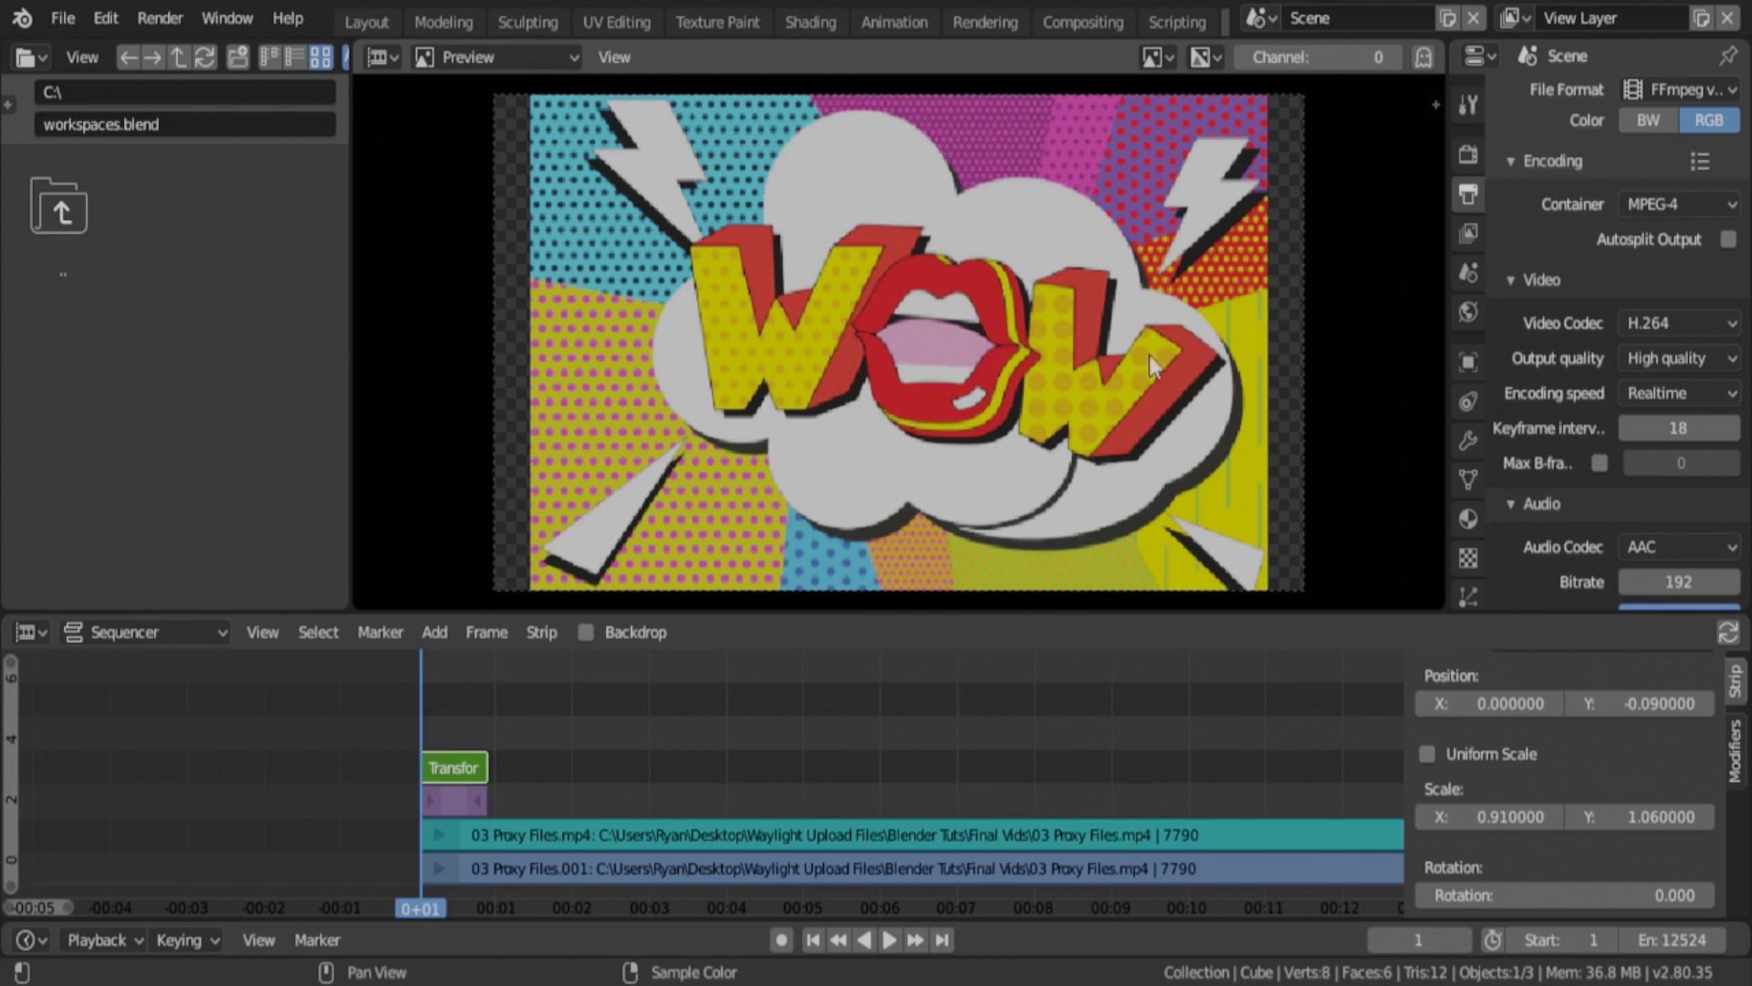
Adjust the Transform scale to about 0.40 in X and 0.46 in Y
{"action": "right_click", "coordinate": [429, 724]}
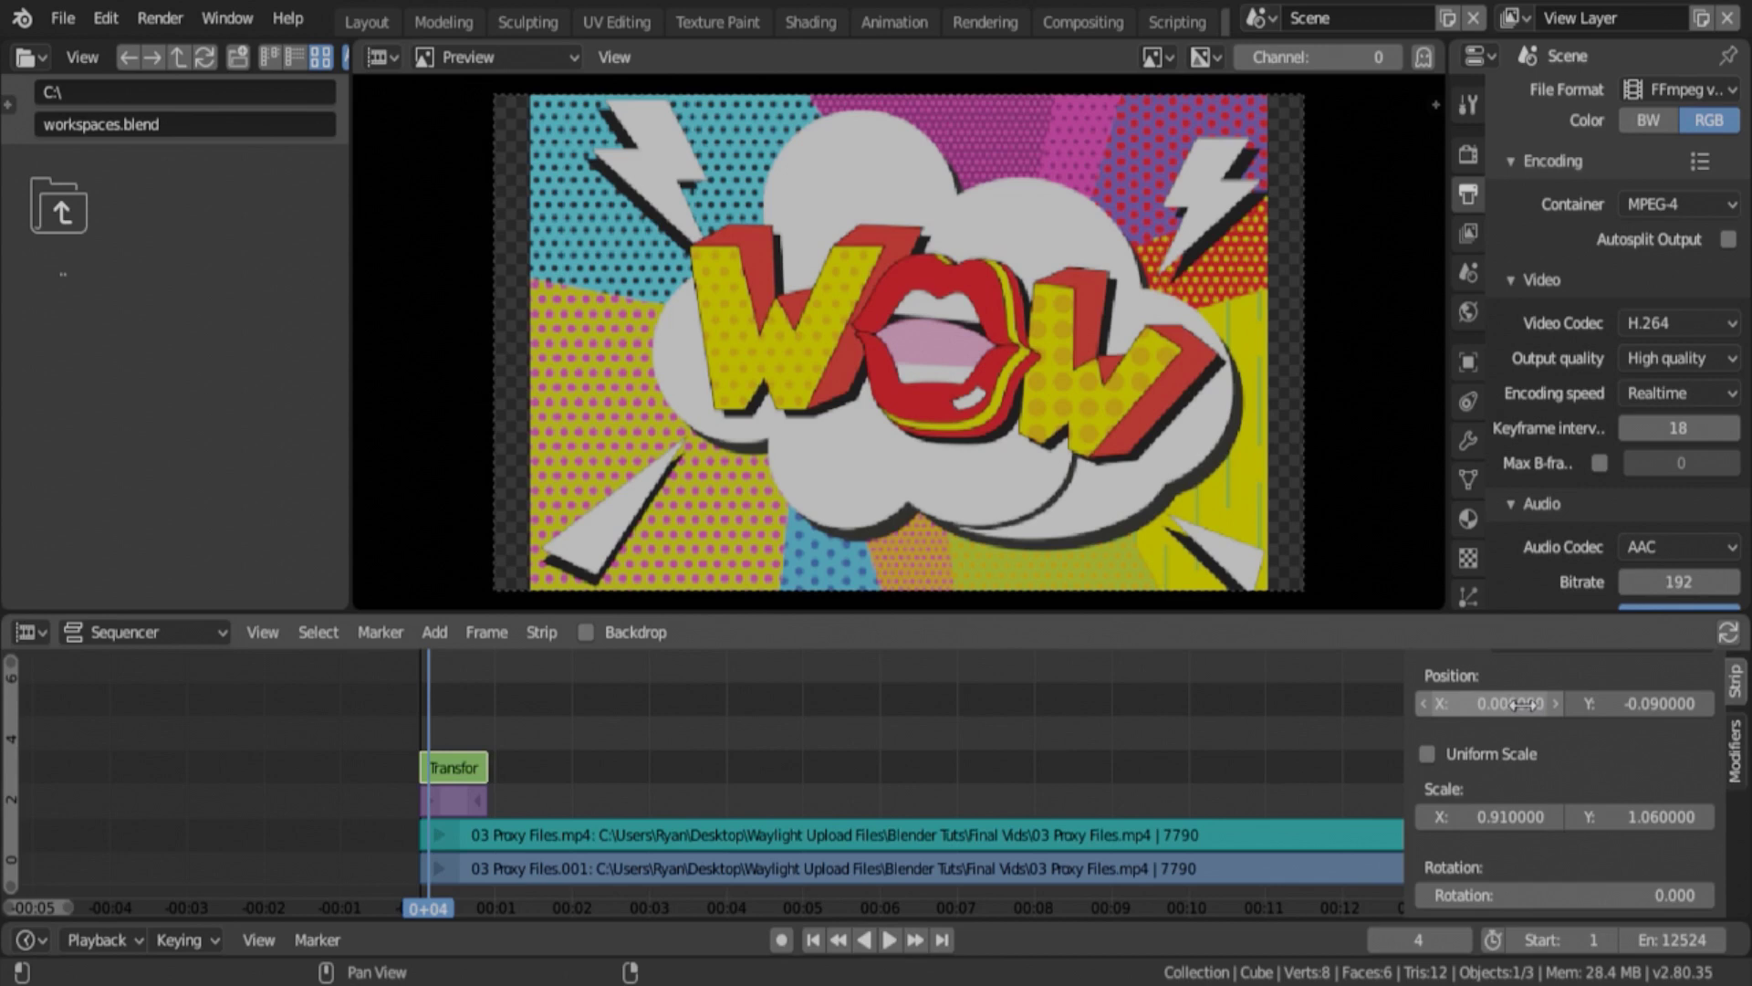
{"action": "left_click_drag", "start_coordinate": [1511, 817], "coordinate": [1483, 817]}
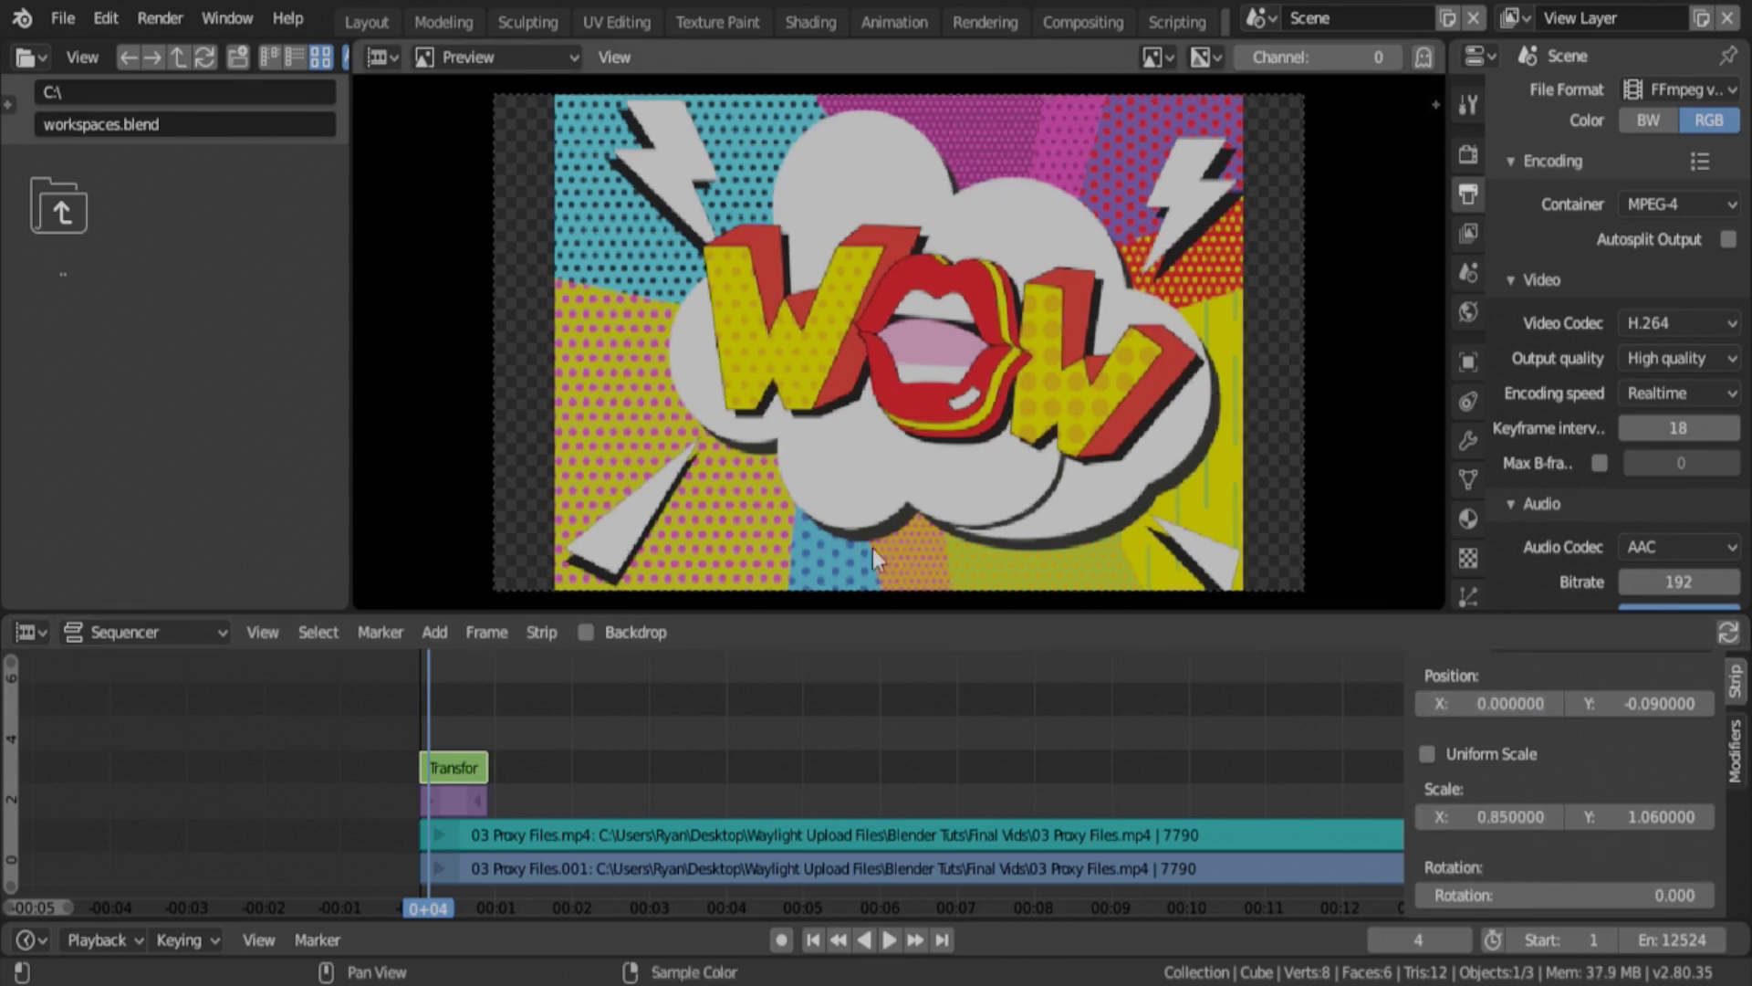
{"action": "left_click_drag", "start_coordinate": [1552, 814], "coordinate": [1406, 814]}
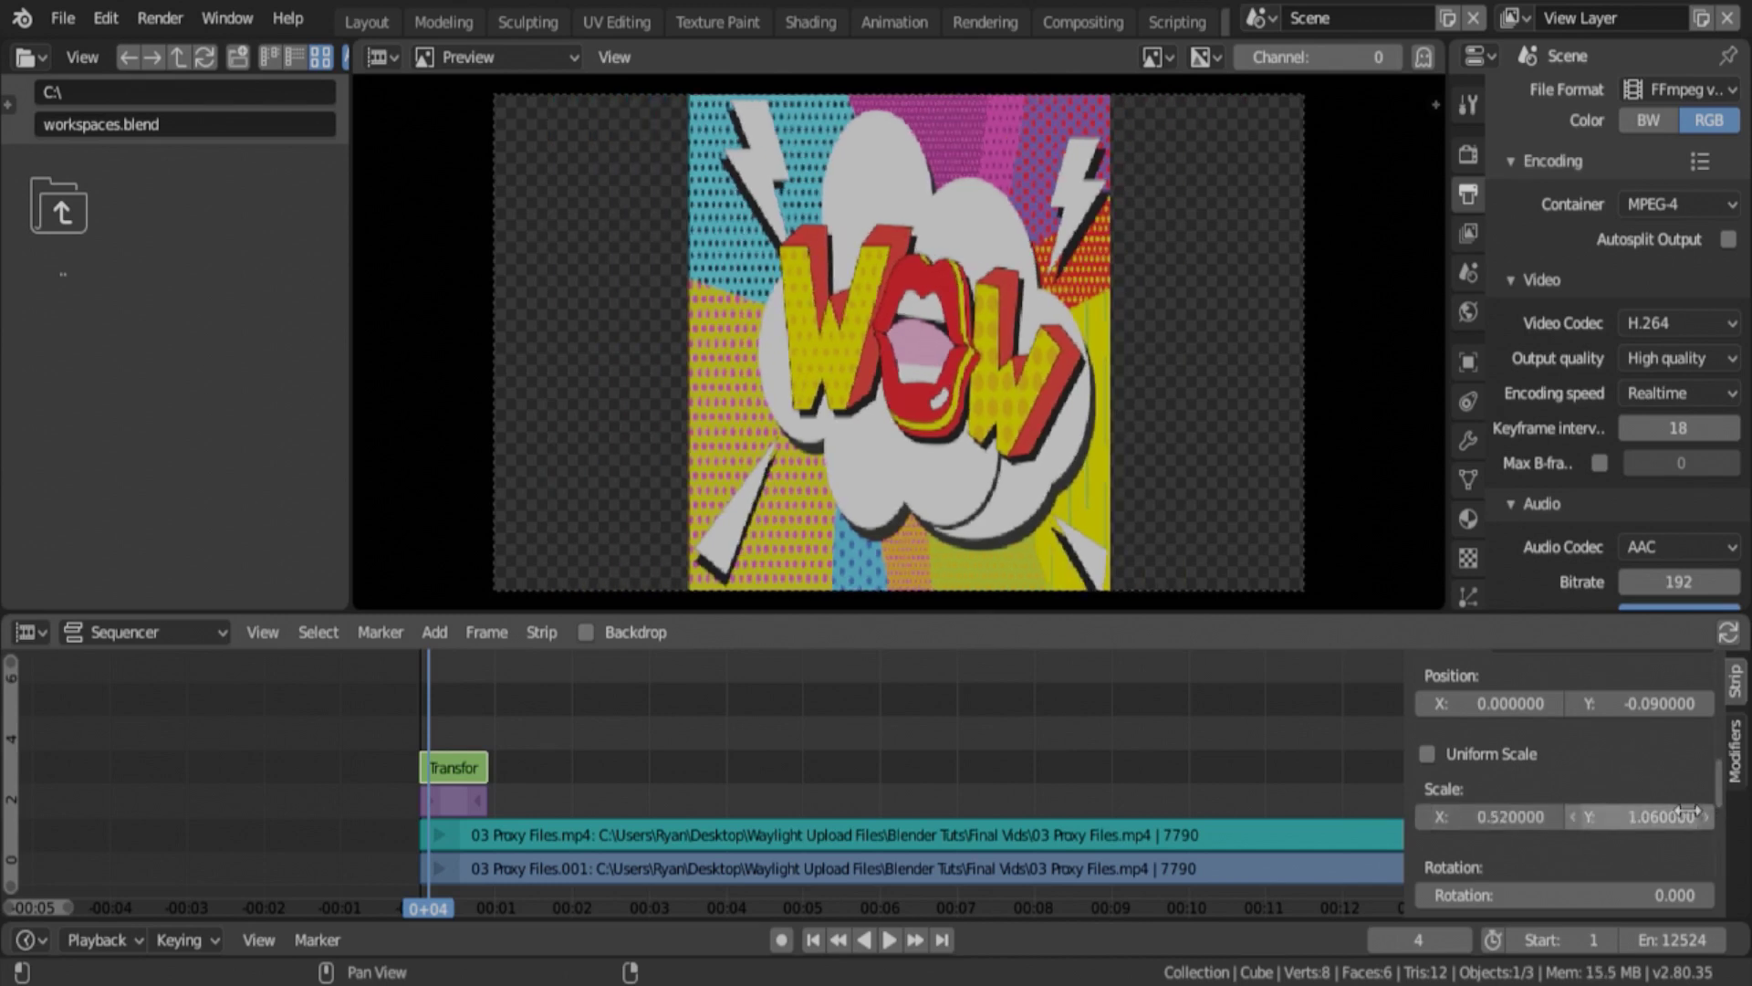
{"action": "left_click_drag", "start_coordinate": [1643, 816], "coordinate": [1428, 815]}
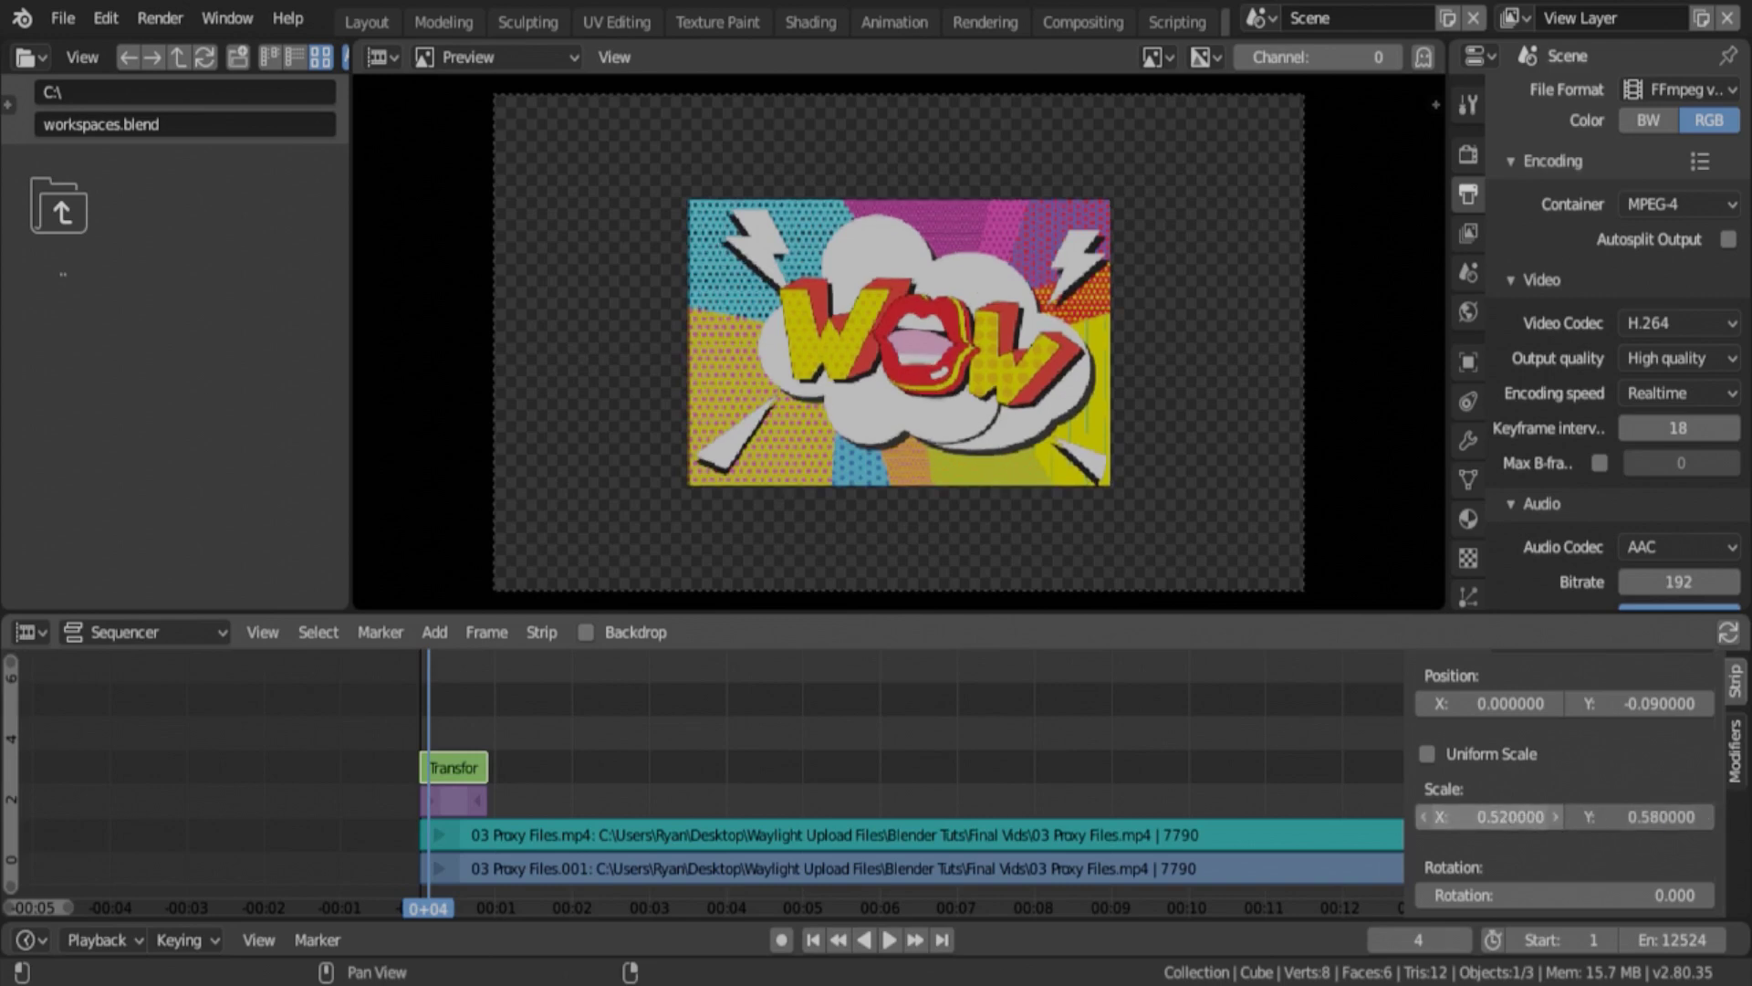
{"action": "mouse_move", "coordinate": [1506, 816]}
{"action": "left_mouse_down"}
{"action": "mouse_move", "coordinate": [1433, 816]}
{"action": "mouse_move", "coordinate": [1487, 816]}
{"action": "left_mouse_up"}
{"action": "left_click_drag", "start_coordinate": [1643, 815], "coordinate": [1543, 816]}
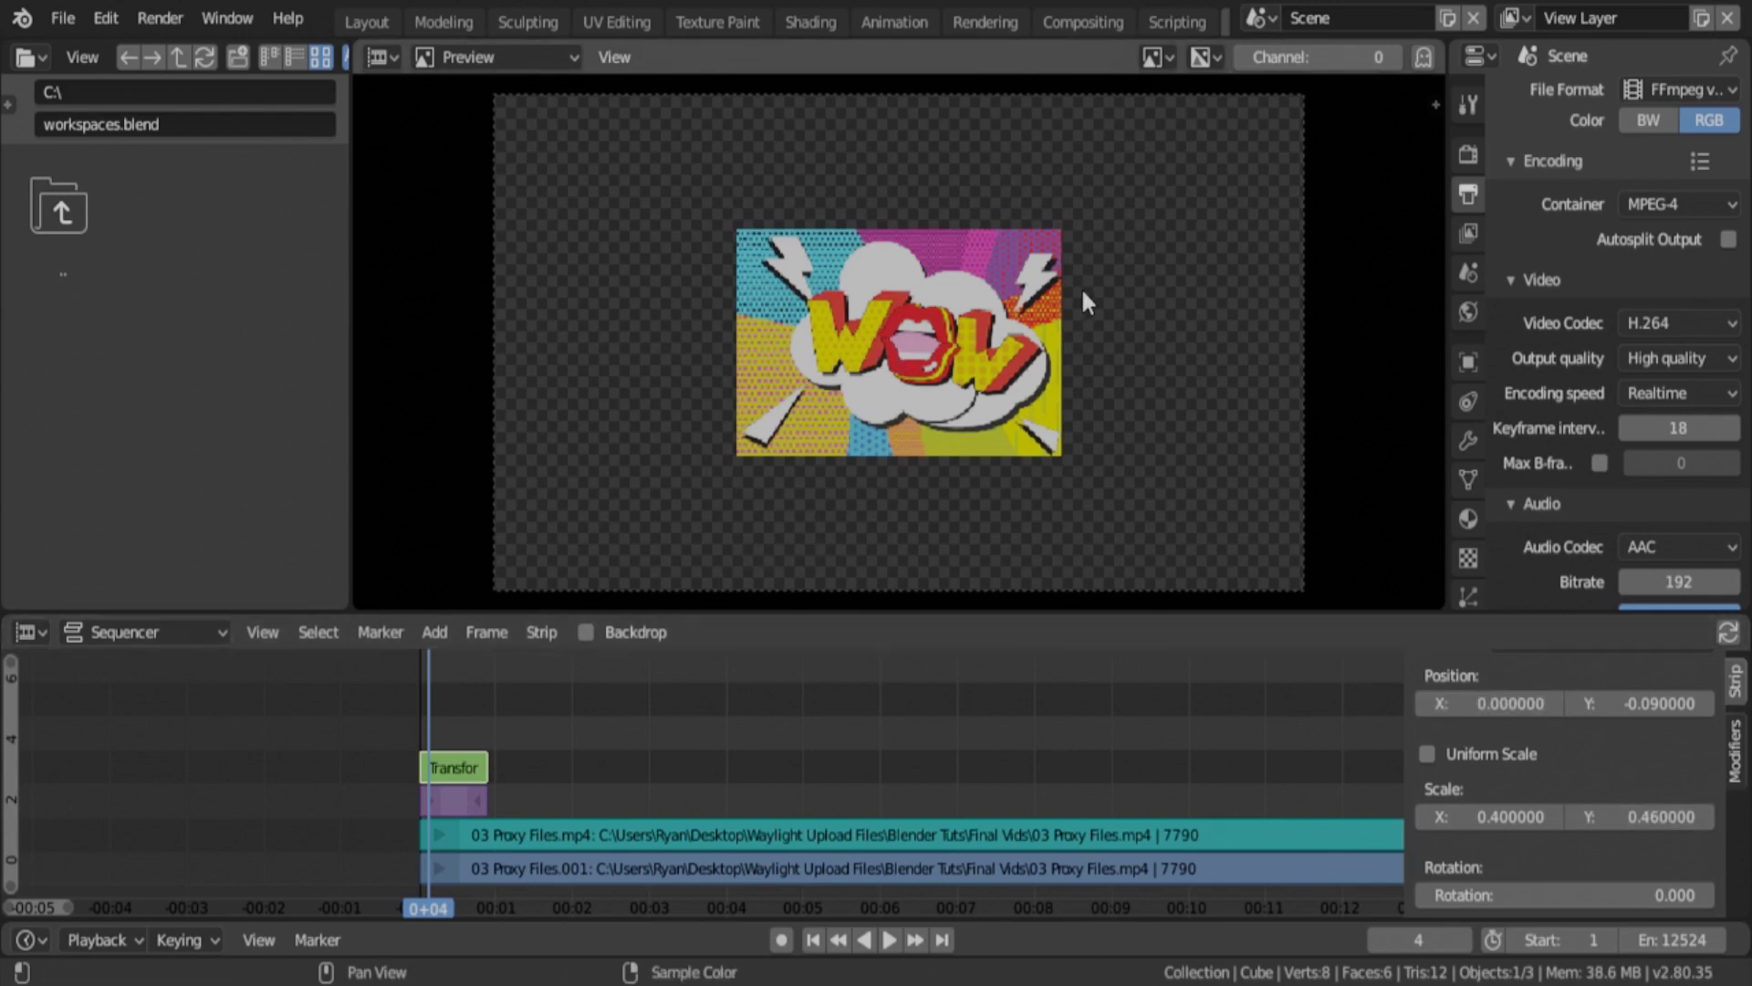
{"action": "scroll", "coordinate": [1690, 772], "scroll_direction": "up", "scroll_amount": 10}
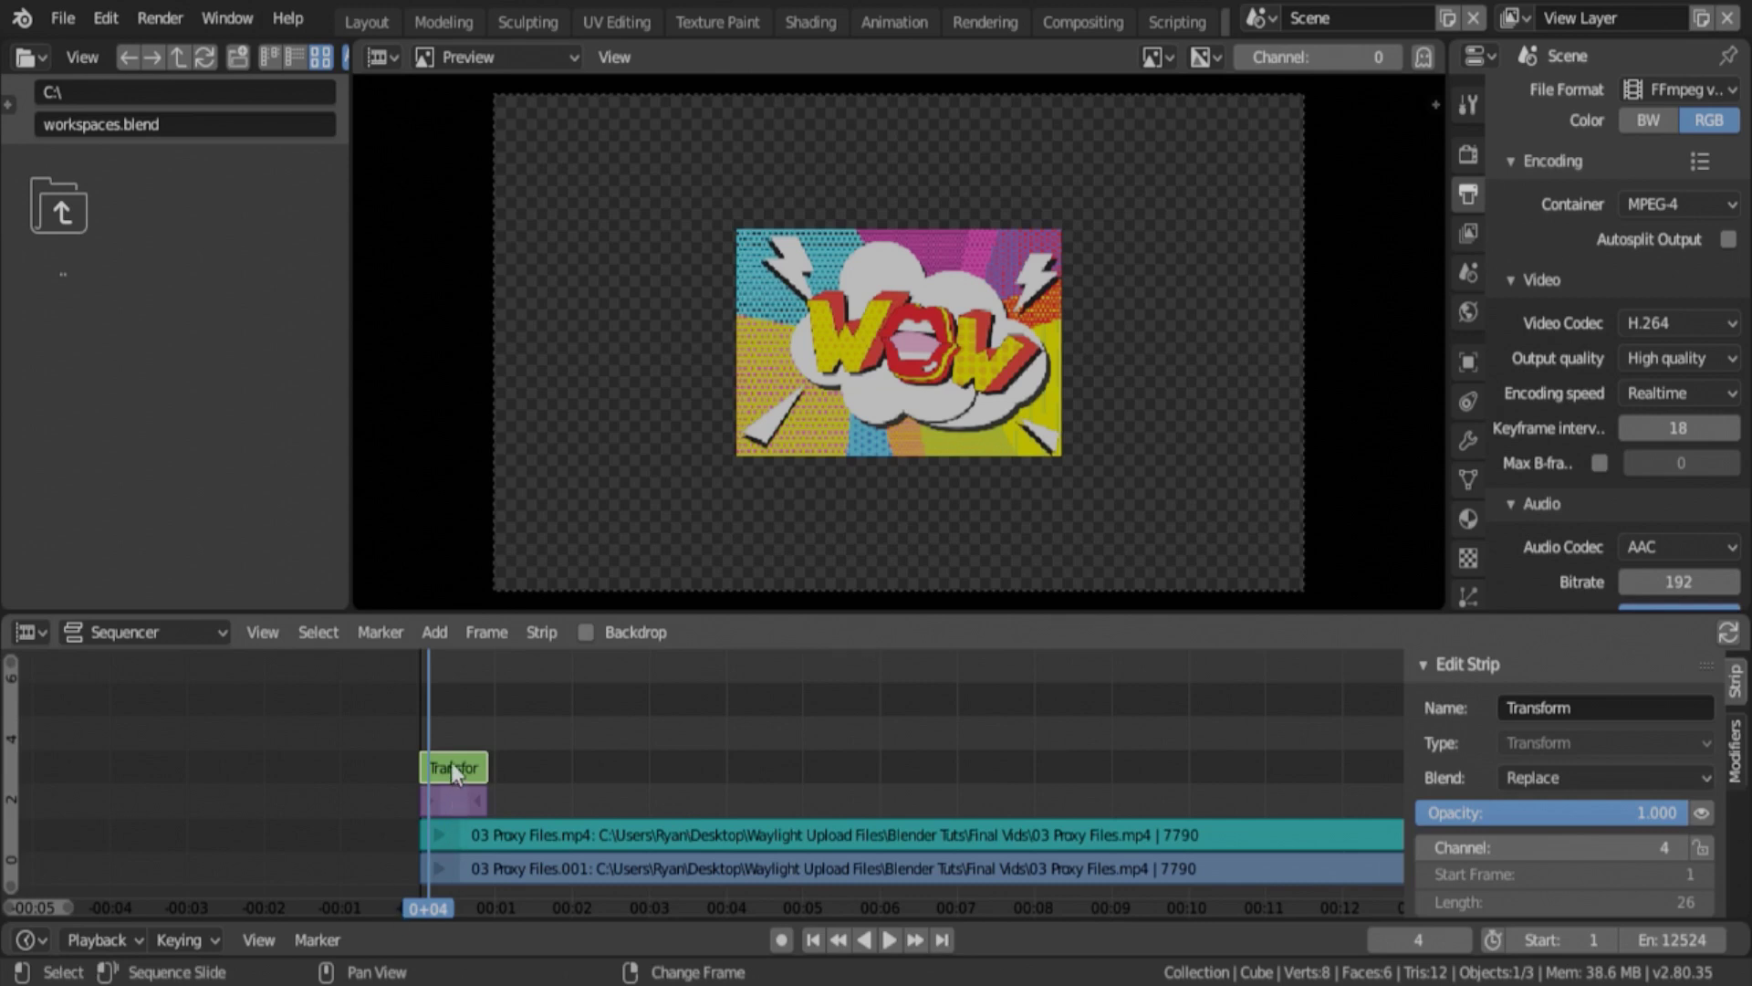
Set the Transform strip's blend mode to Alpha Over so the webcam shows around the image
{"action": "left_click", "coordinate": [452, 787]}
{"action": "key", "text": "ctrl+z"}
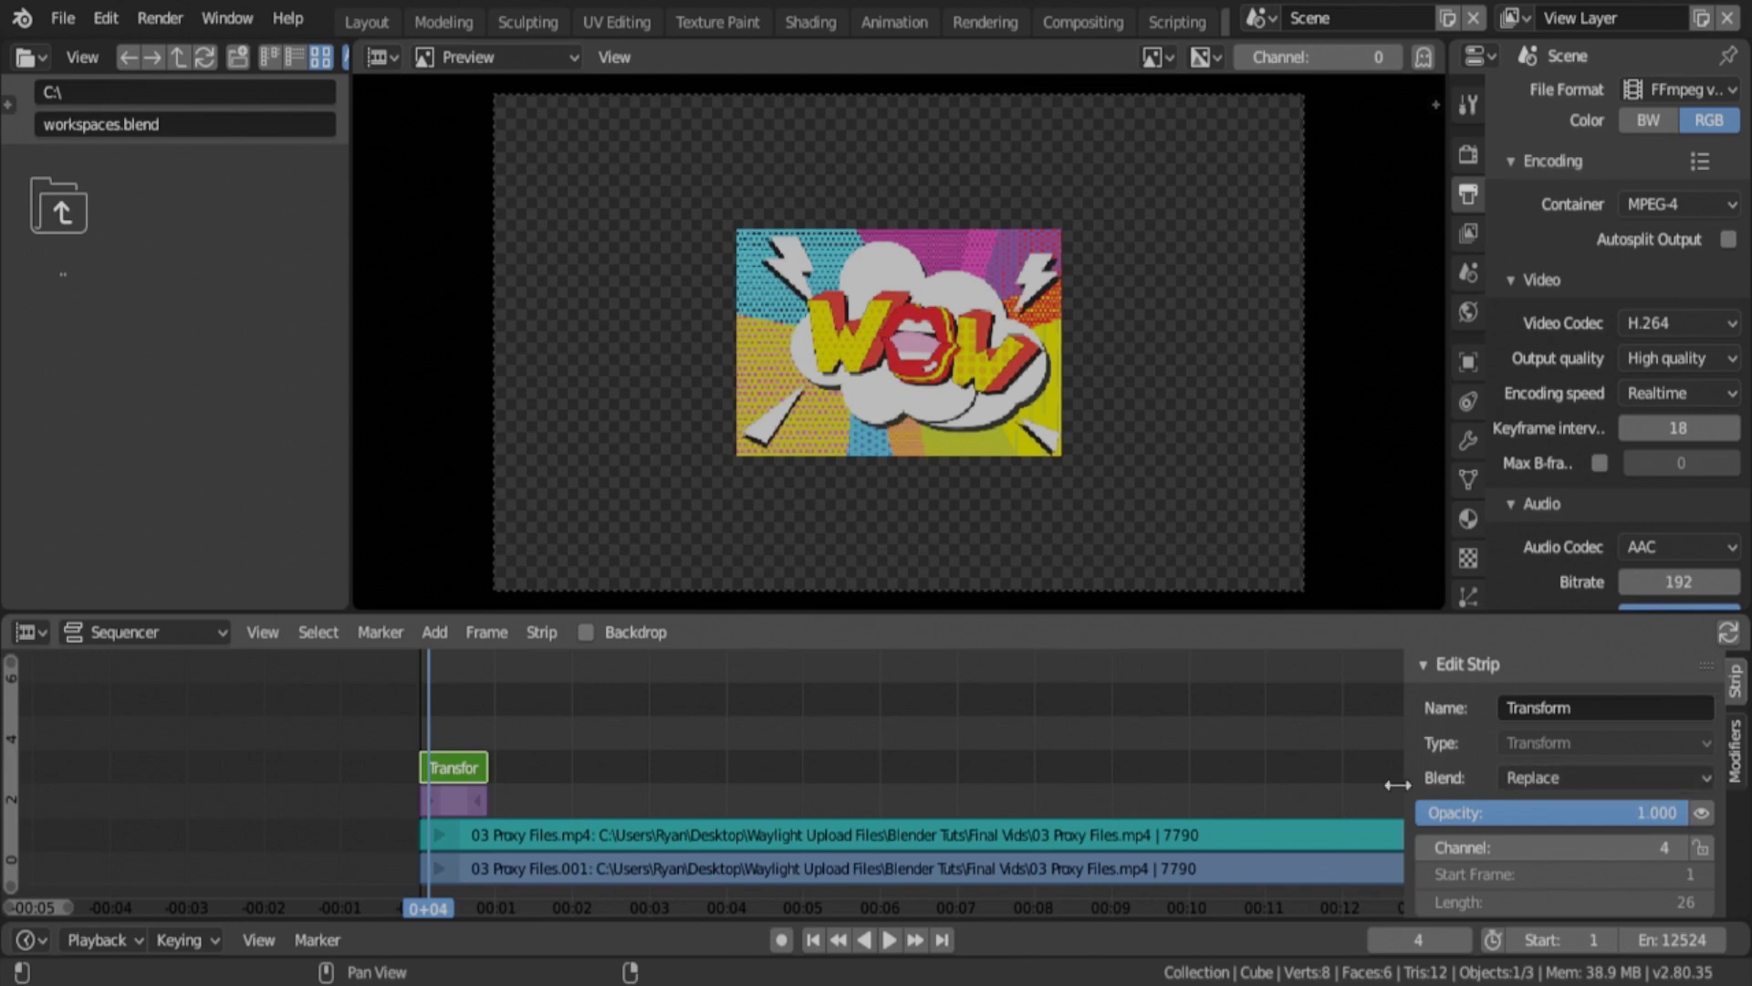
{"action": "left_click", "coordinate": [1686, 777]}
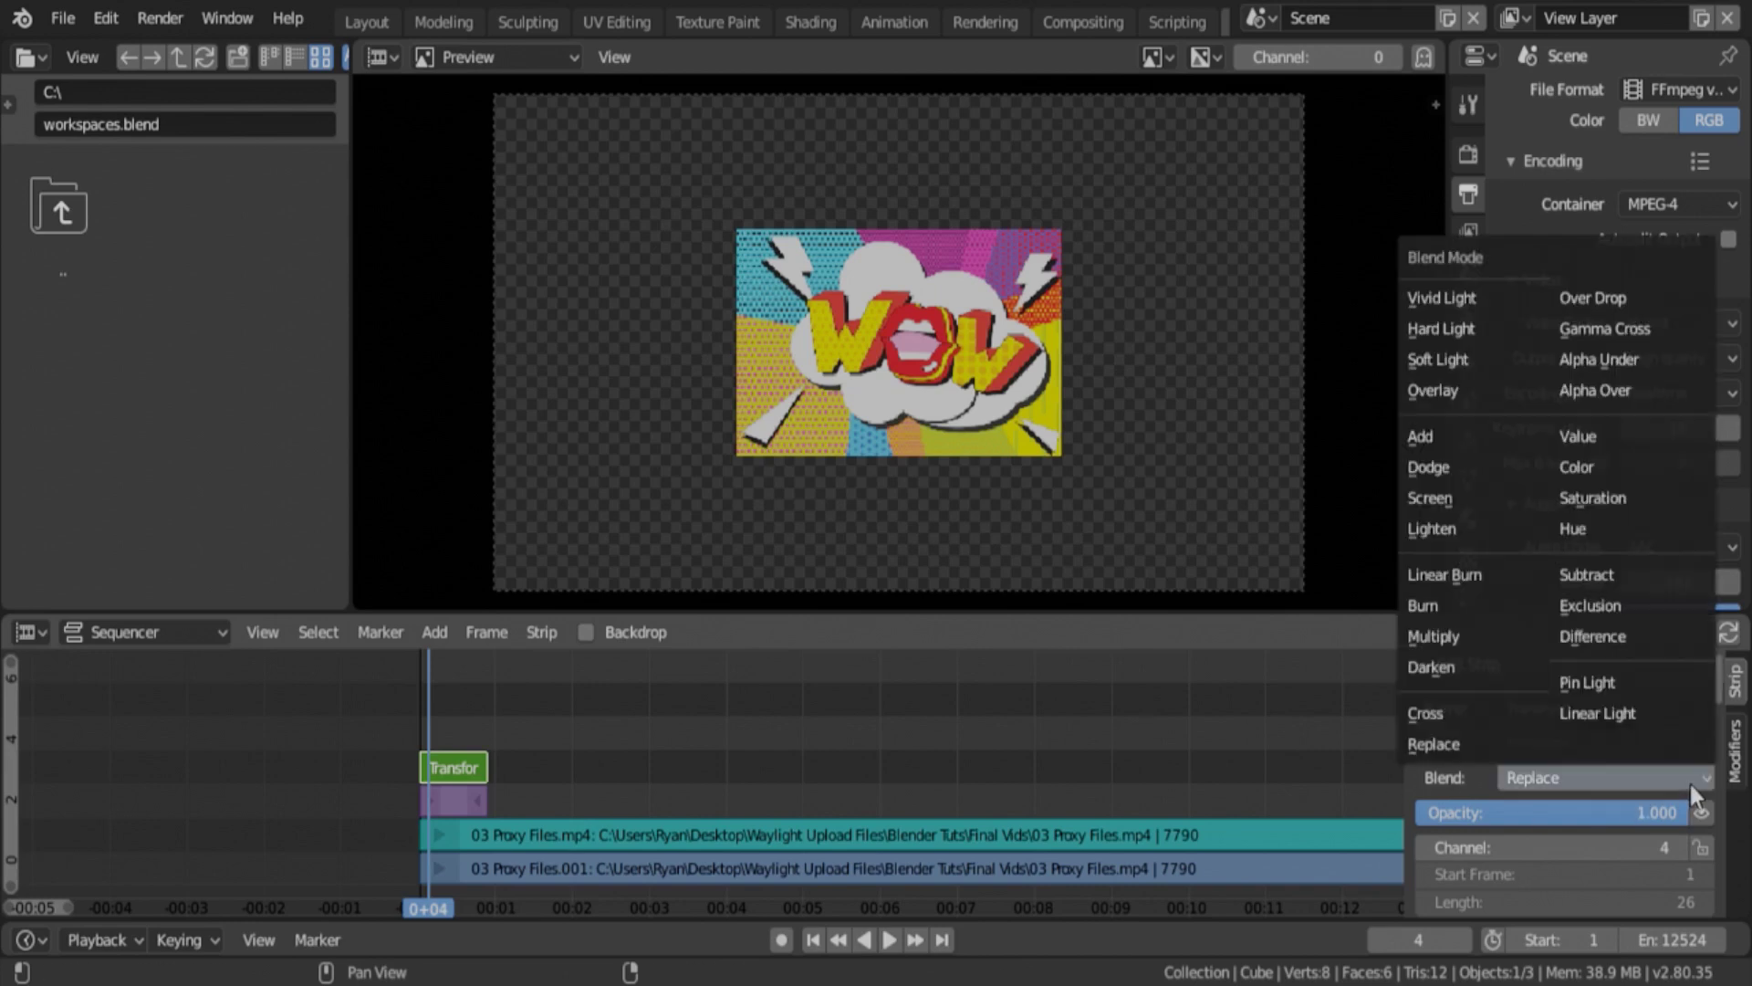
{"action": "left_click", "coordinate": [1613, 390]}
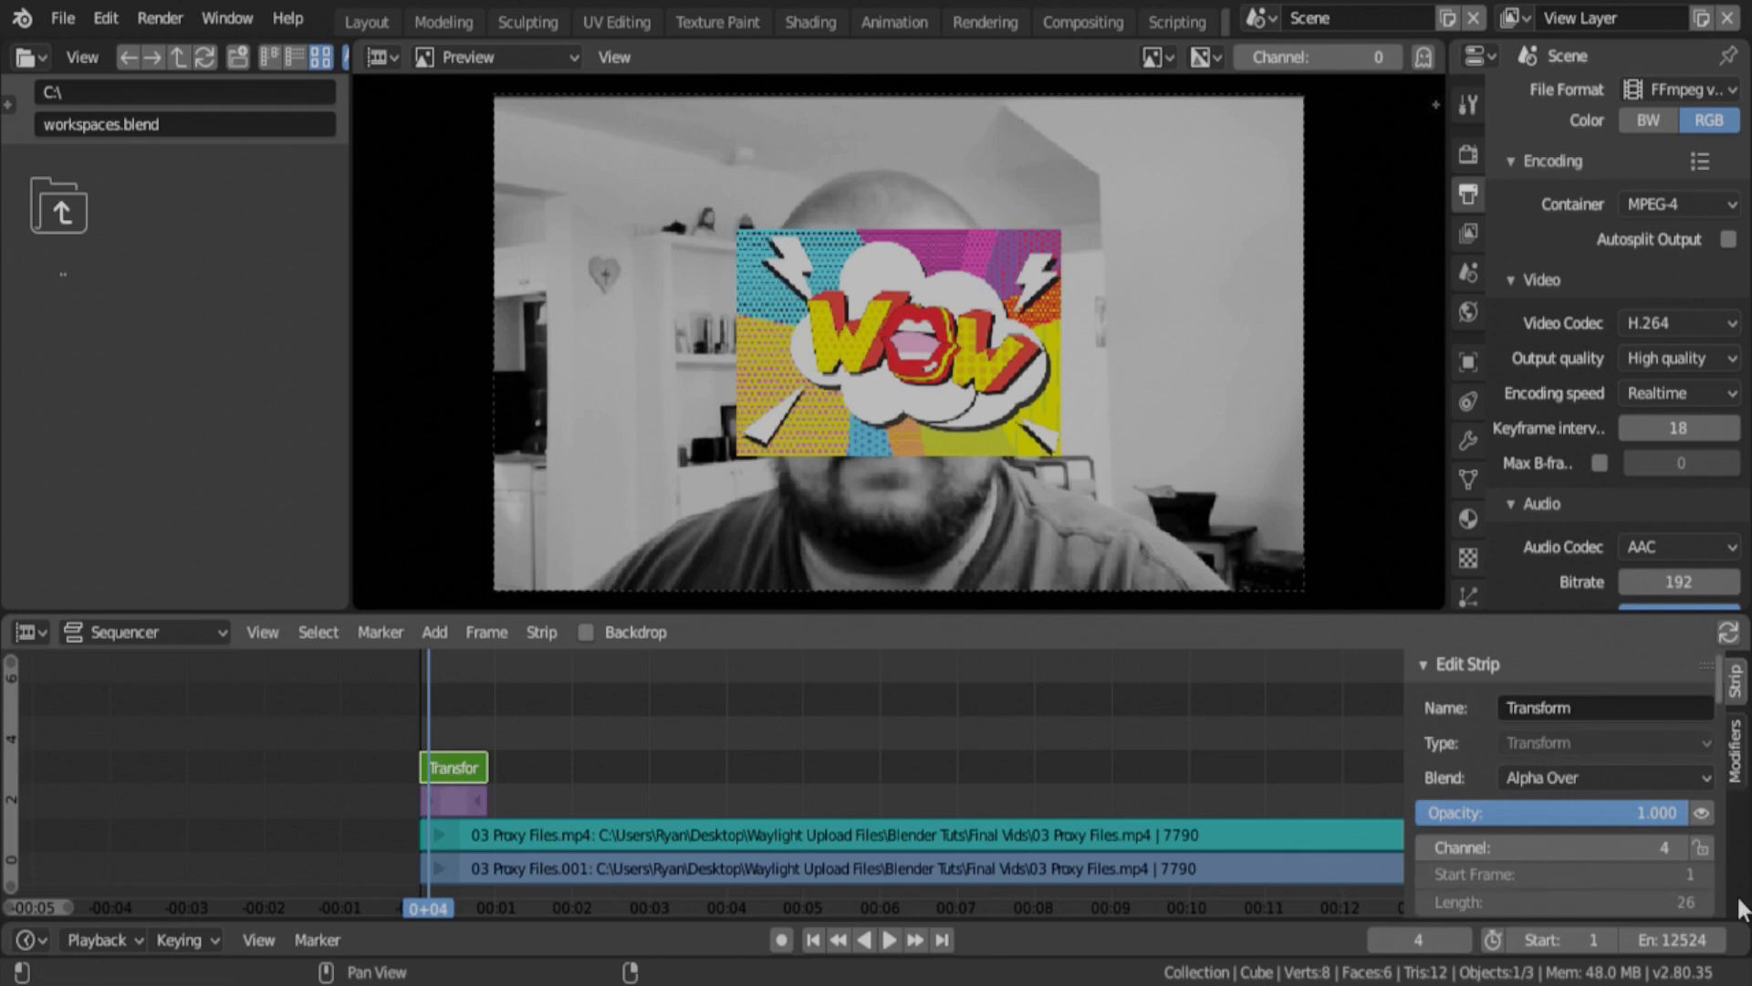
Position the WOW image top-right at X 27.3, Y 22.59
{"action": "scroll", "coordinate": [1596, 812], "scroll_direction": "down", "scroll_amount": 10}
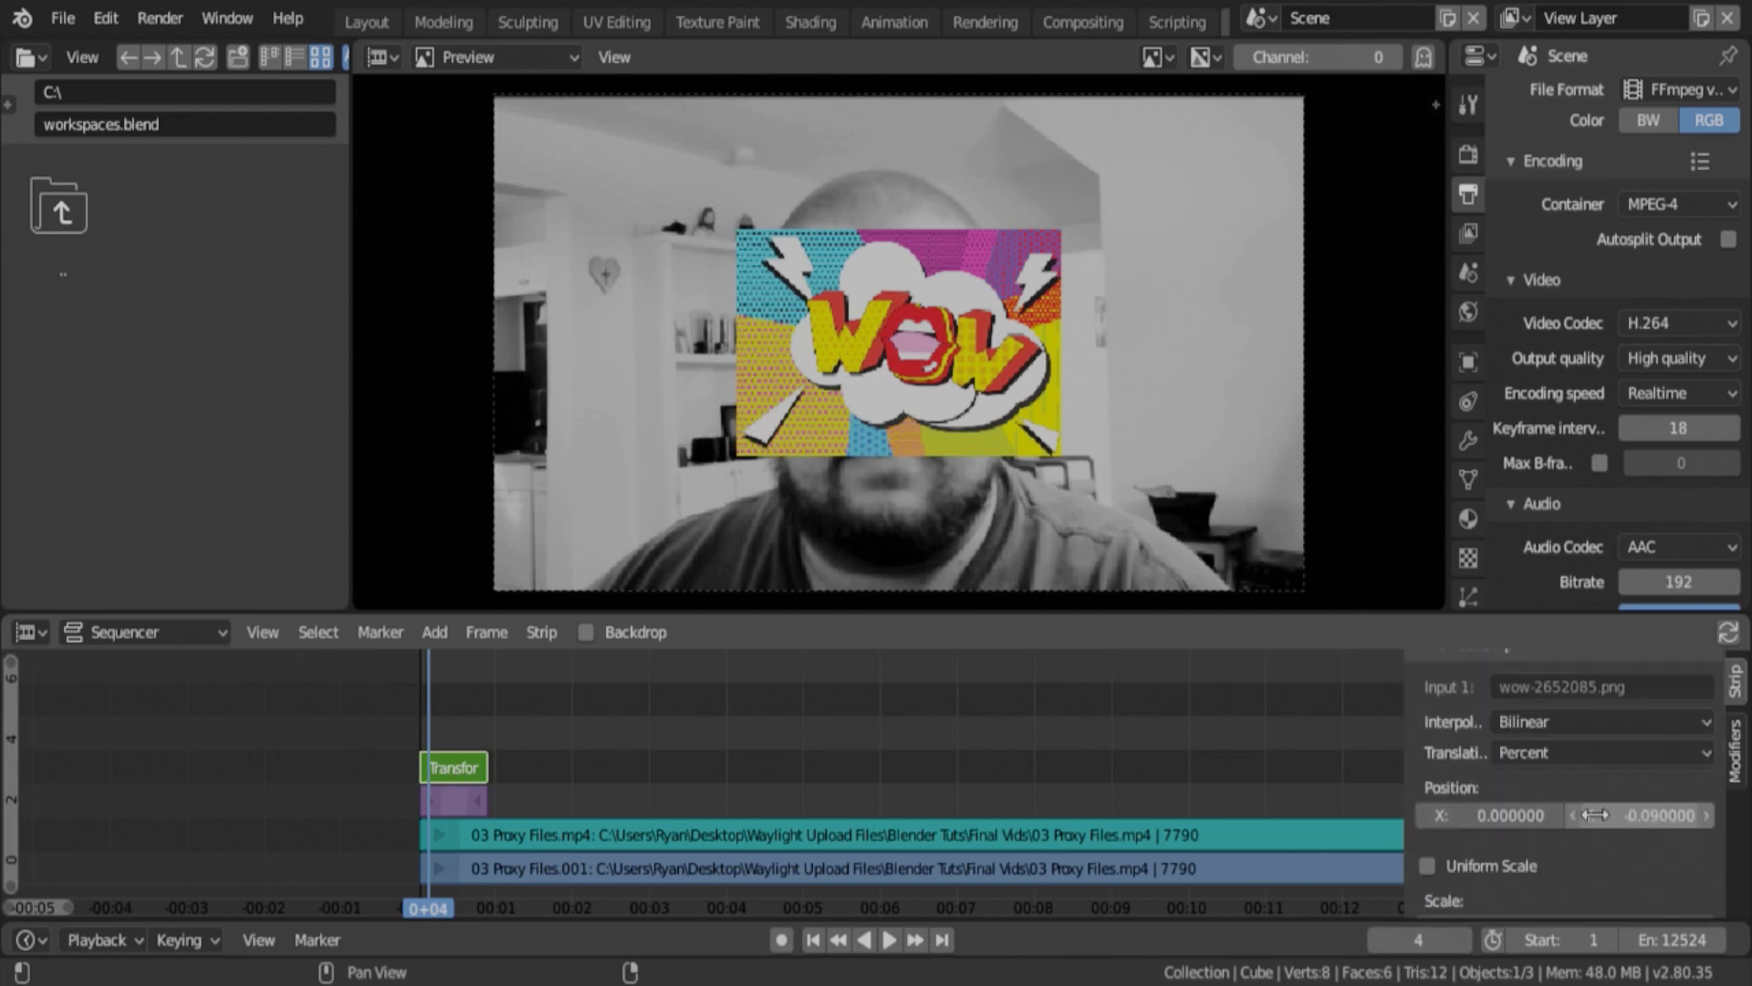
{"action": "scroll", "coordinate": [1596, 812], "scroll_direction": "down", "scroll_amount": 1}
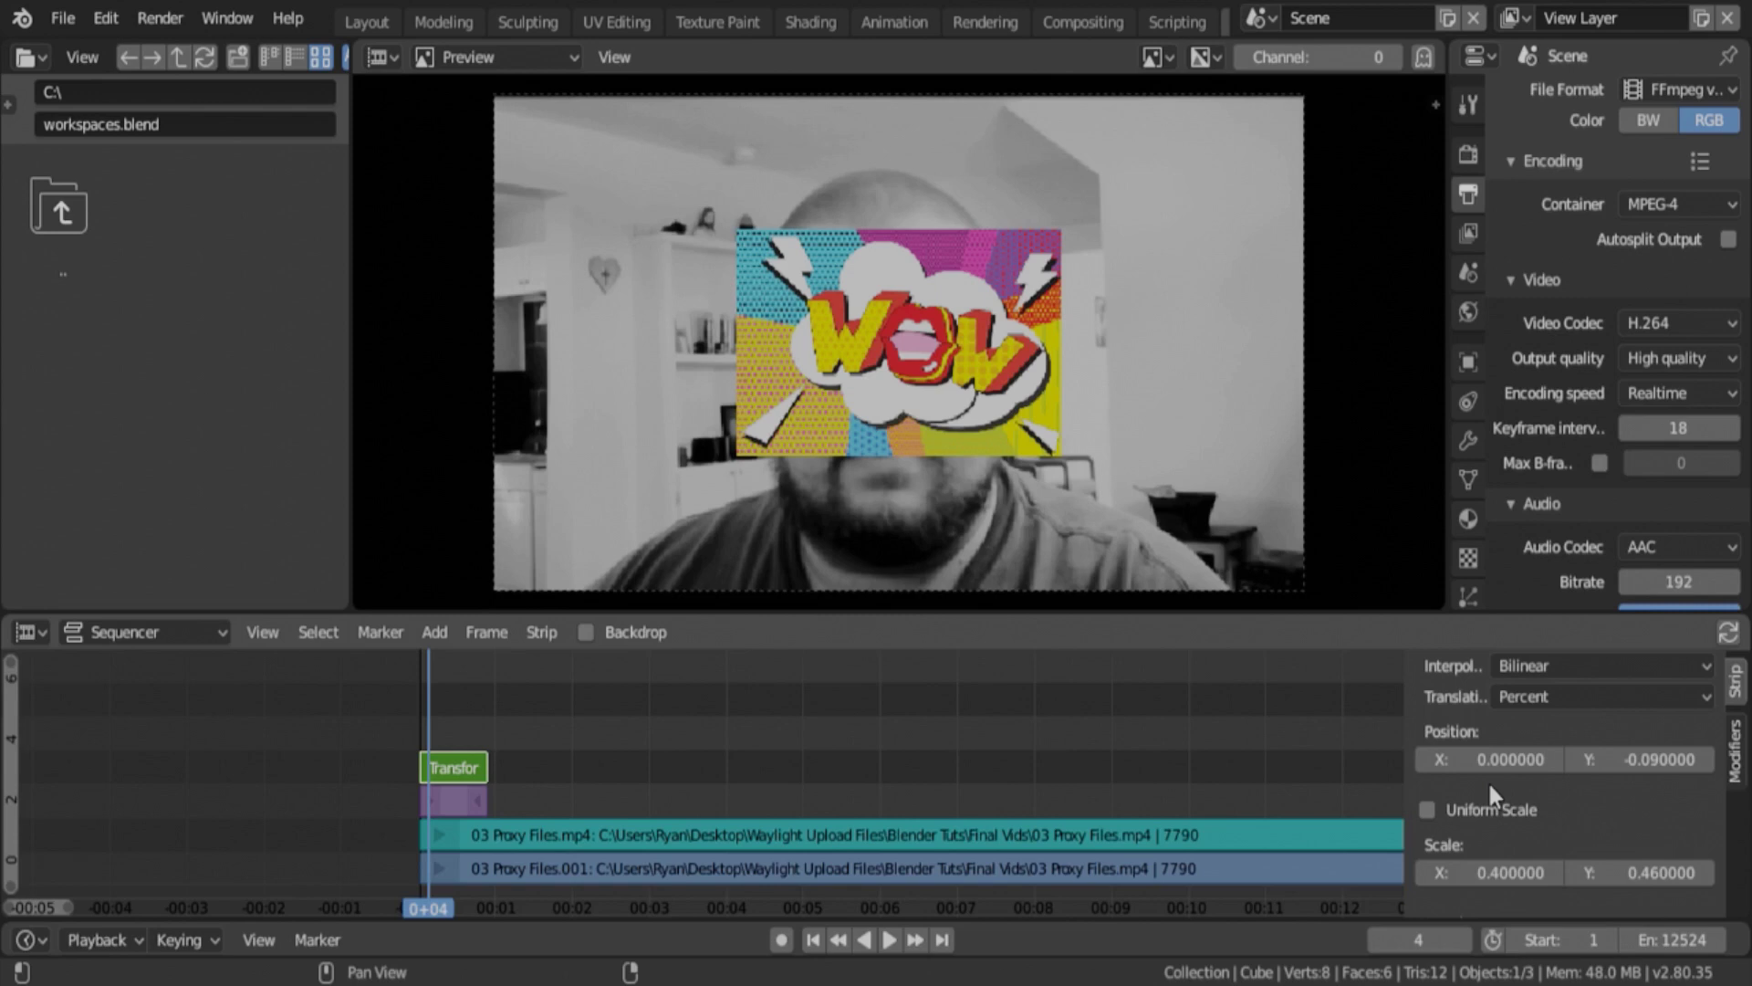
{"action": "scroll", "coordinate": [1490, 786], "scroll_direction": "down", "scroll_amount": 3}
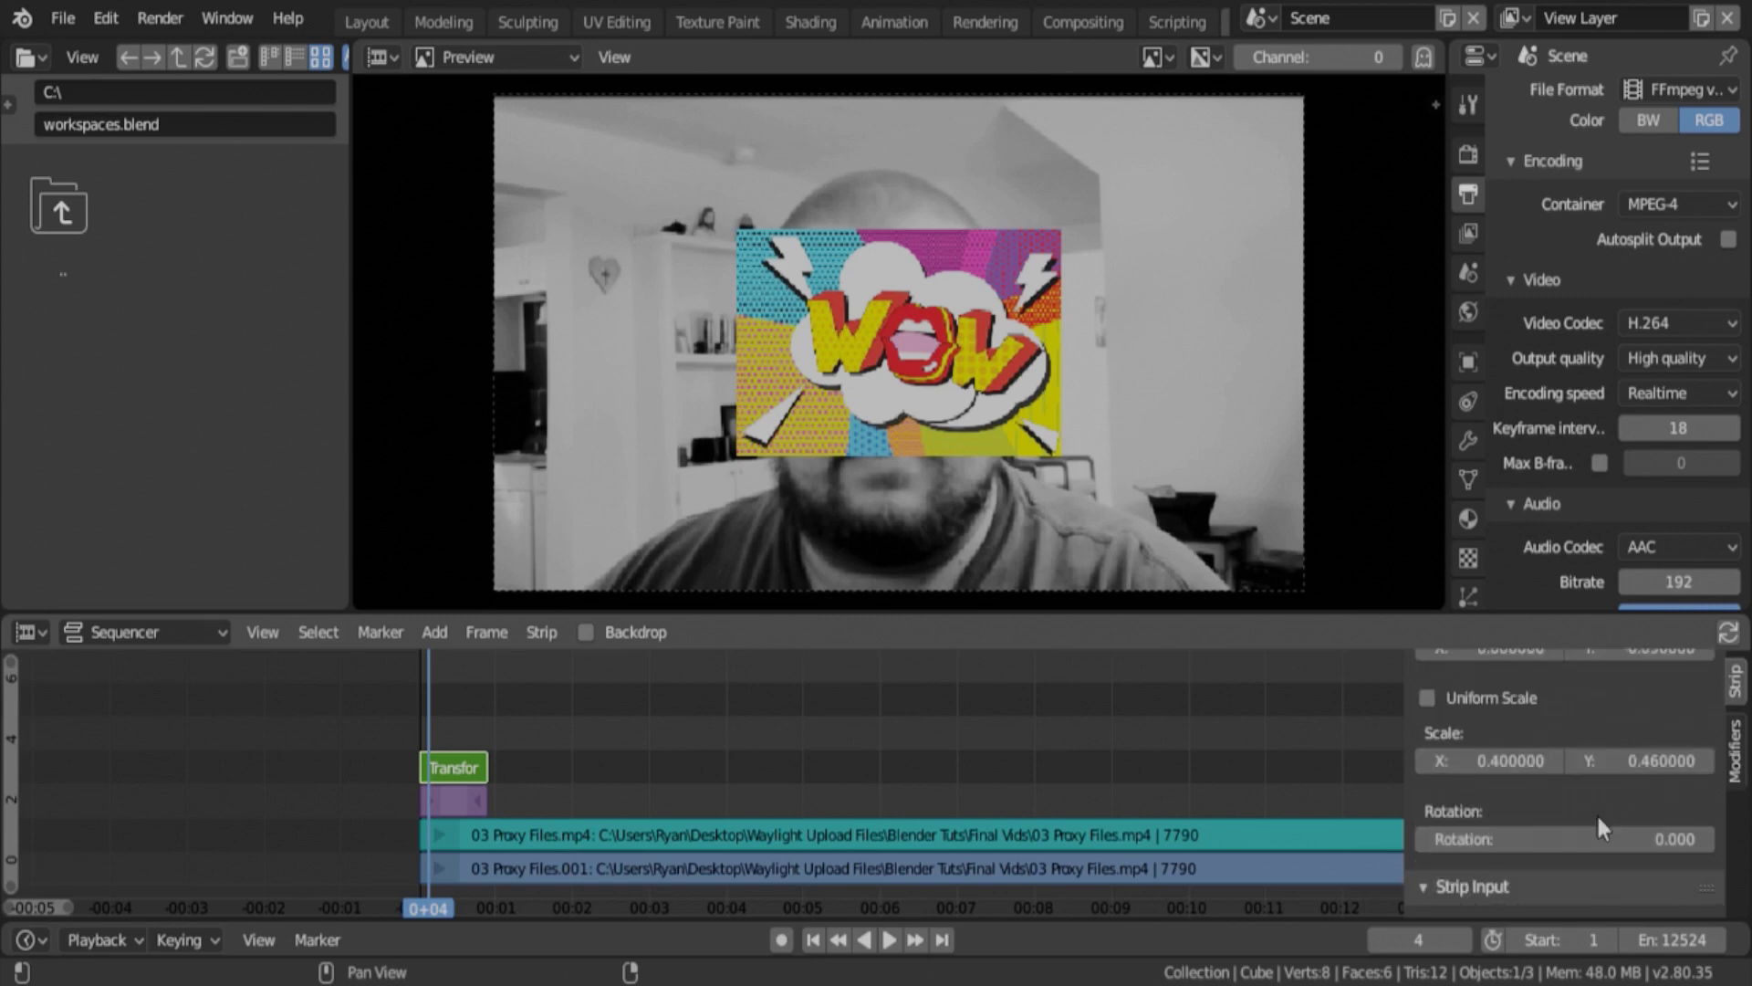
{"action": "scroll", "coordinate": [1598, 816], "scroll_direction": "up", "scroll_amount": 2}
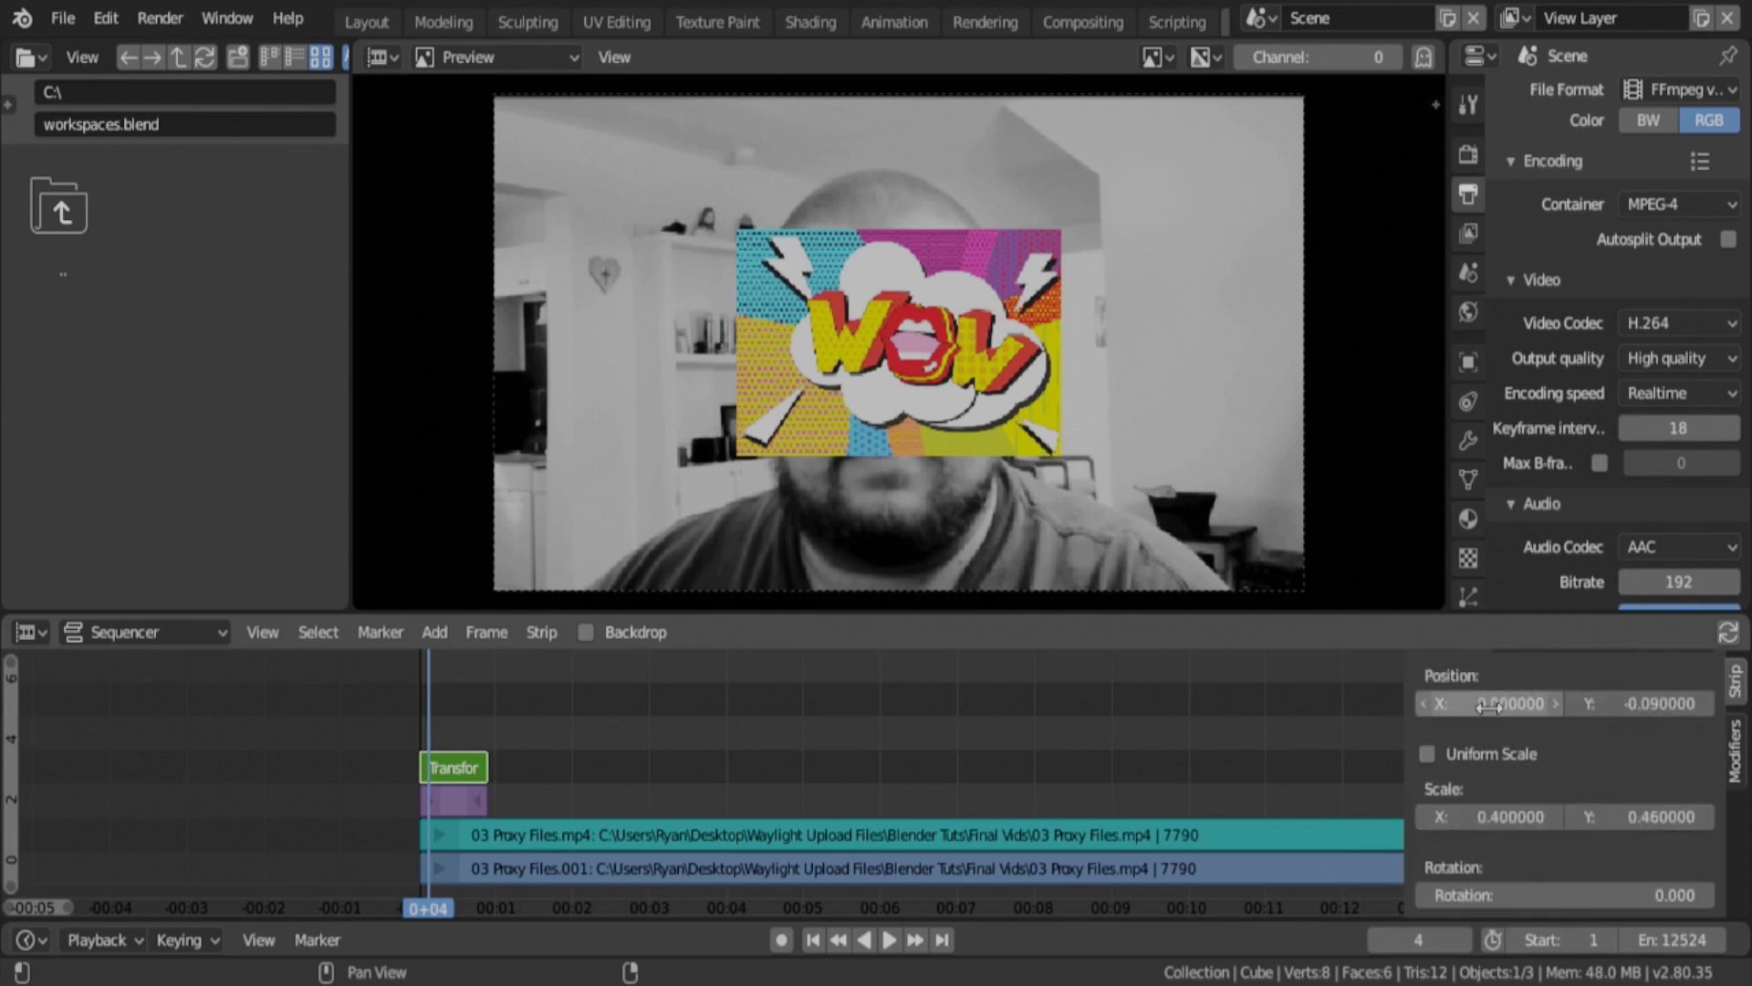
{"action": "left_click_drag", "start_coordinate": [1489, 705], "coordinate": [1564, 706]}
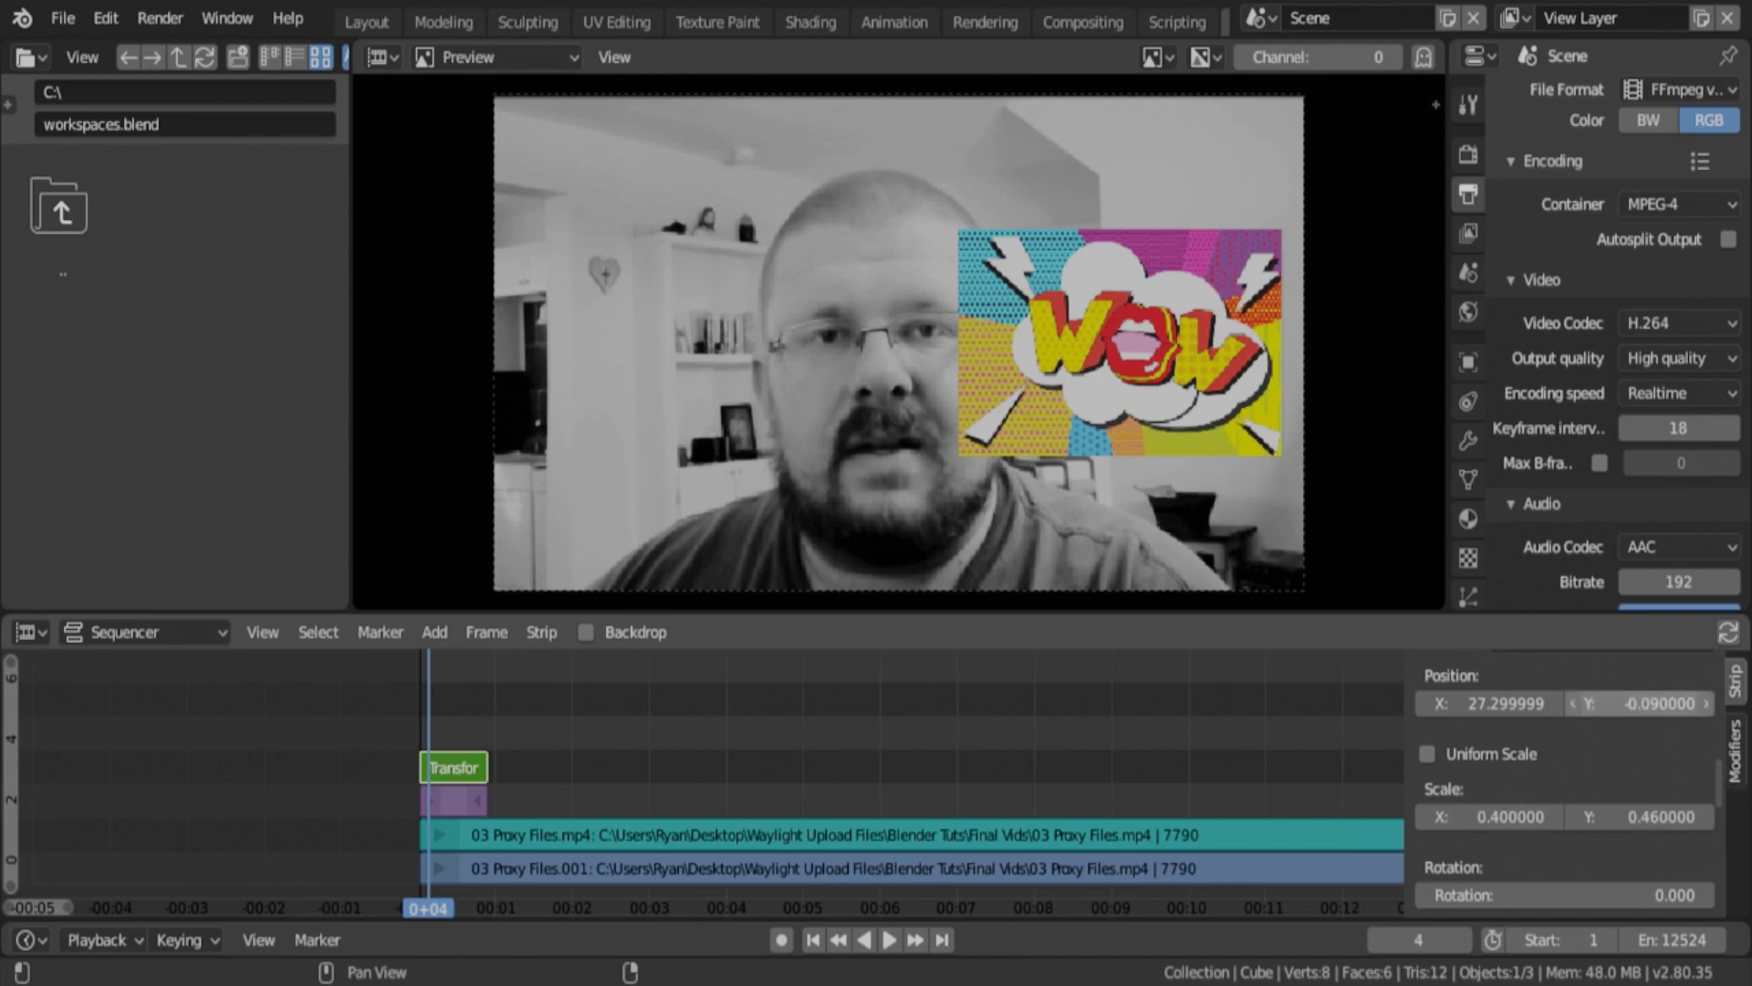
{"action": "left_click_drag", "start_coordinate": [1638, 704], "coordinate": [1680, 703]}
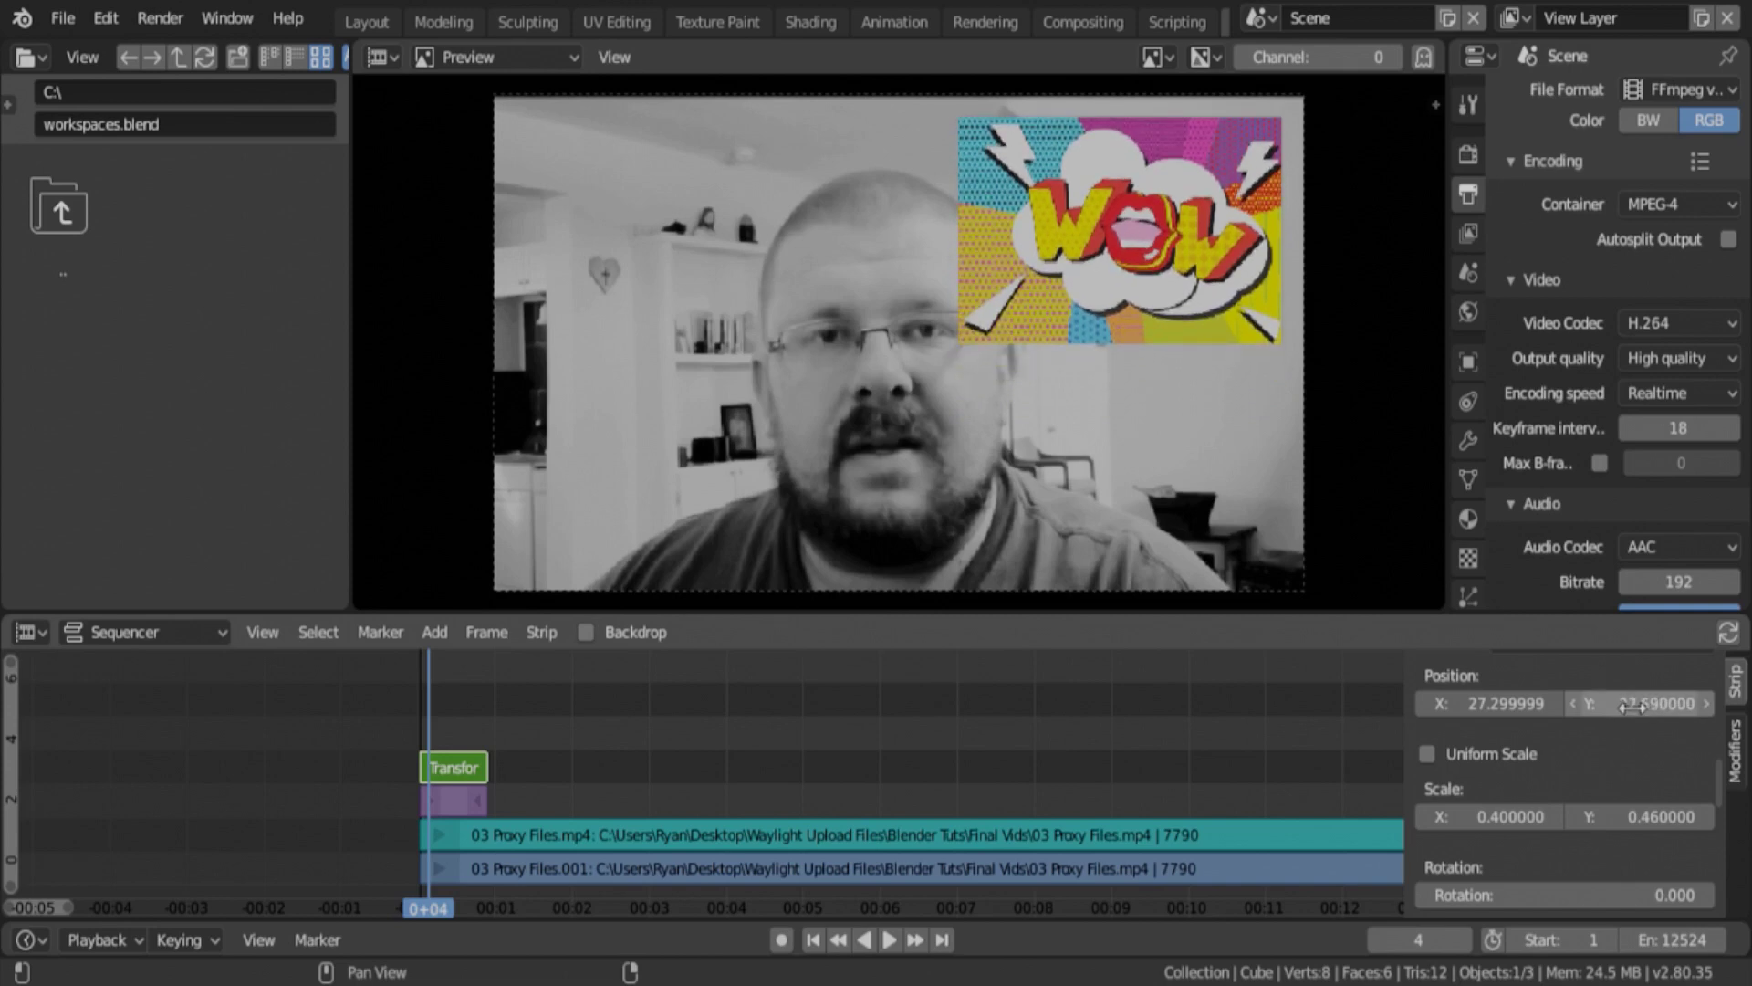
Group the WOW image and Transform strips into a meta strip
{"action": "left_click", "coordinate": [451, 809]}
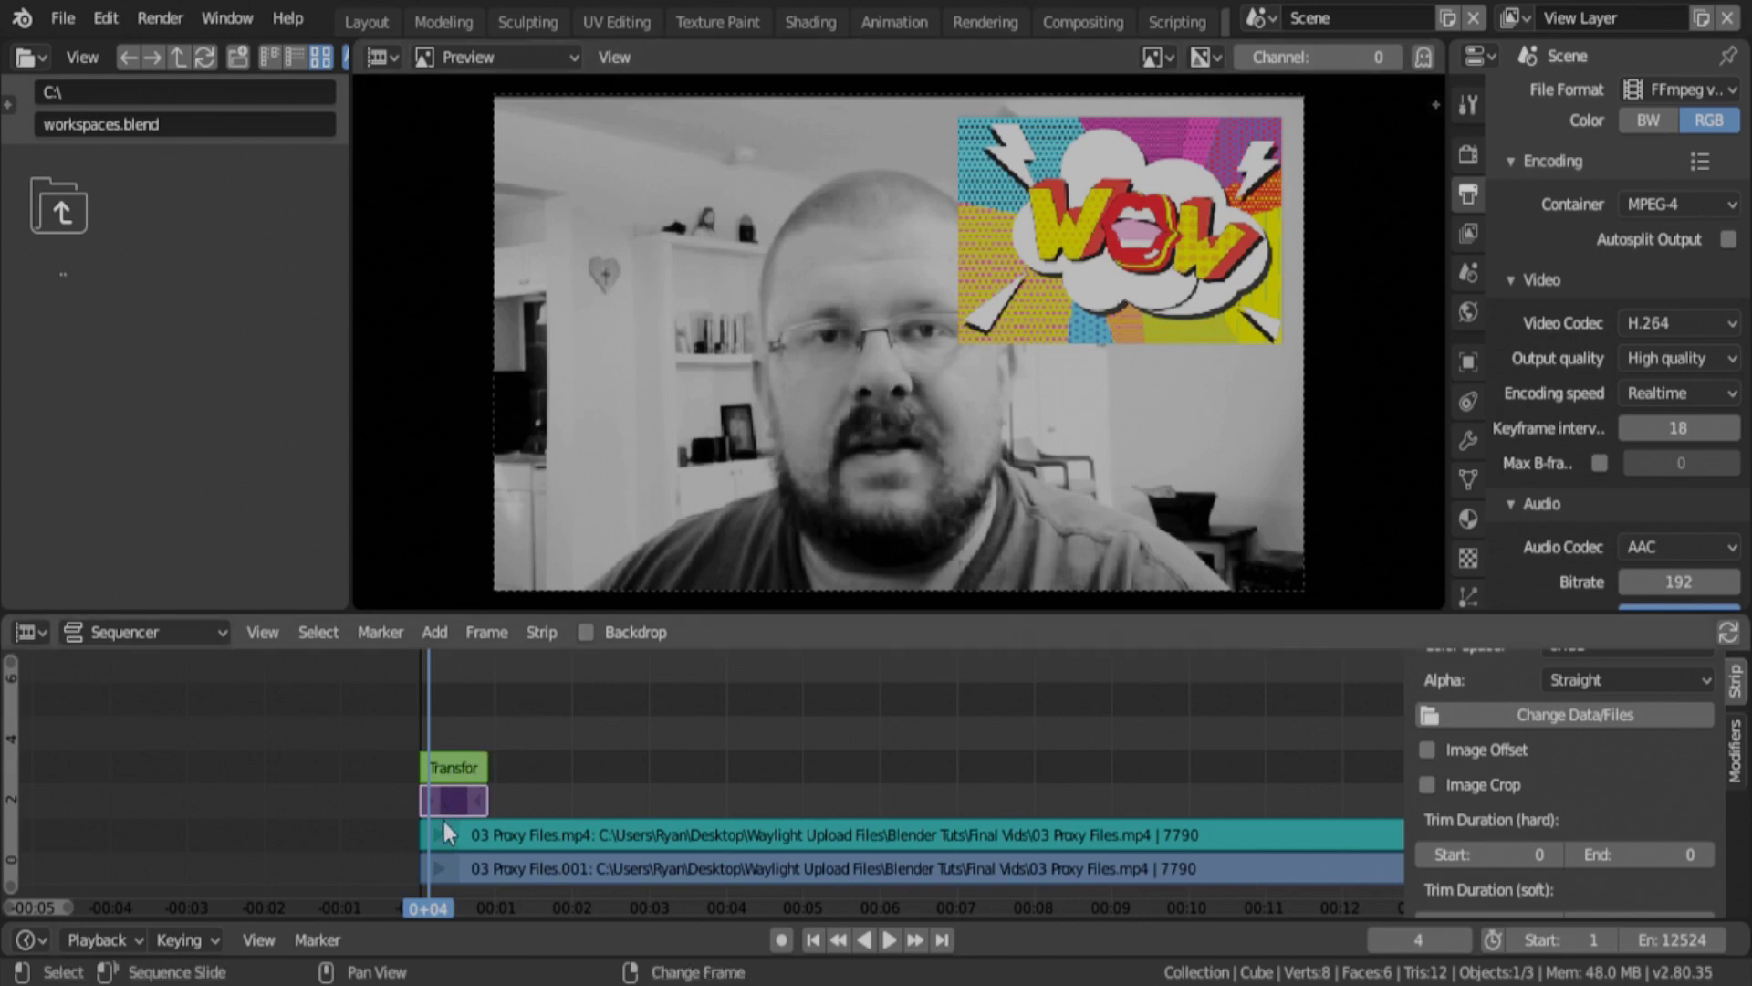
{"action": "left_click", "coordinate": [458, 768]}
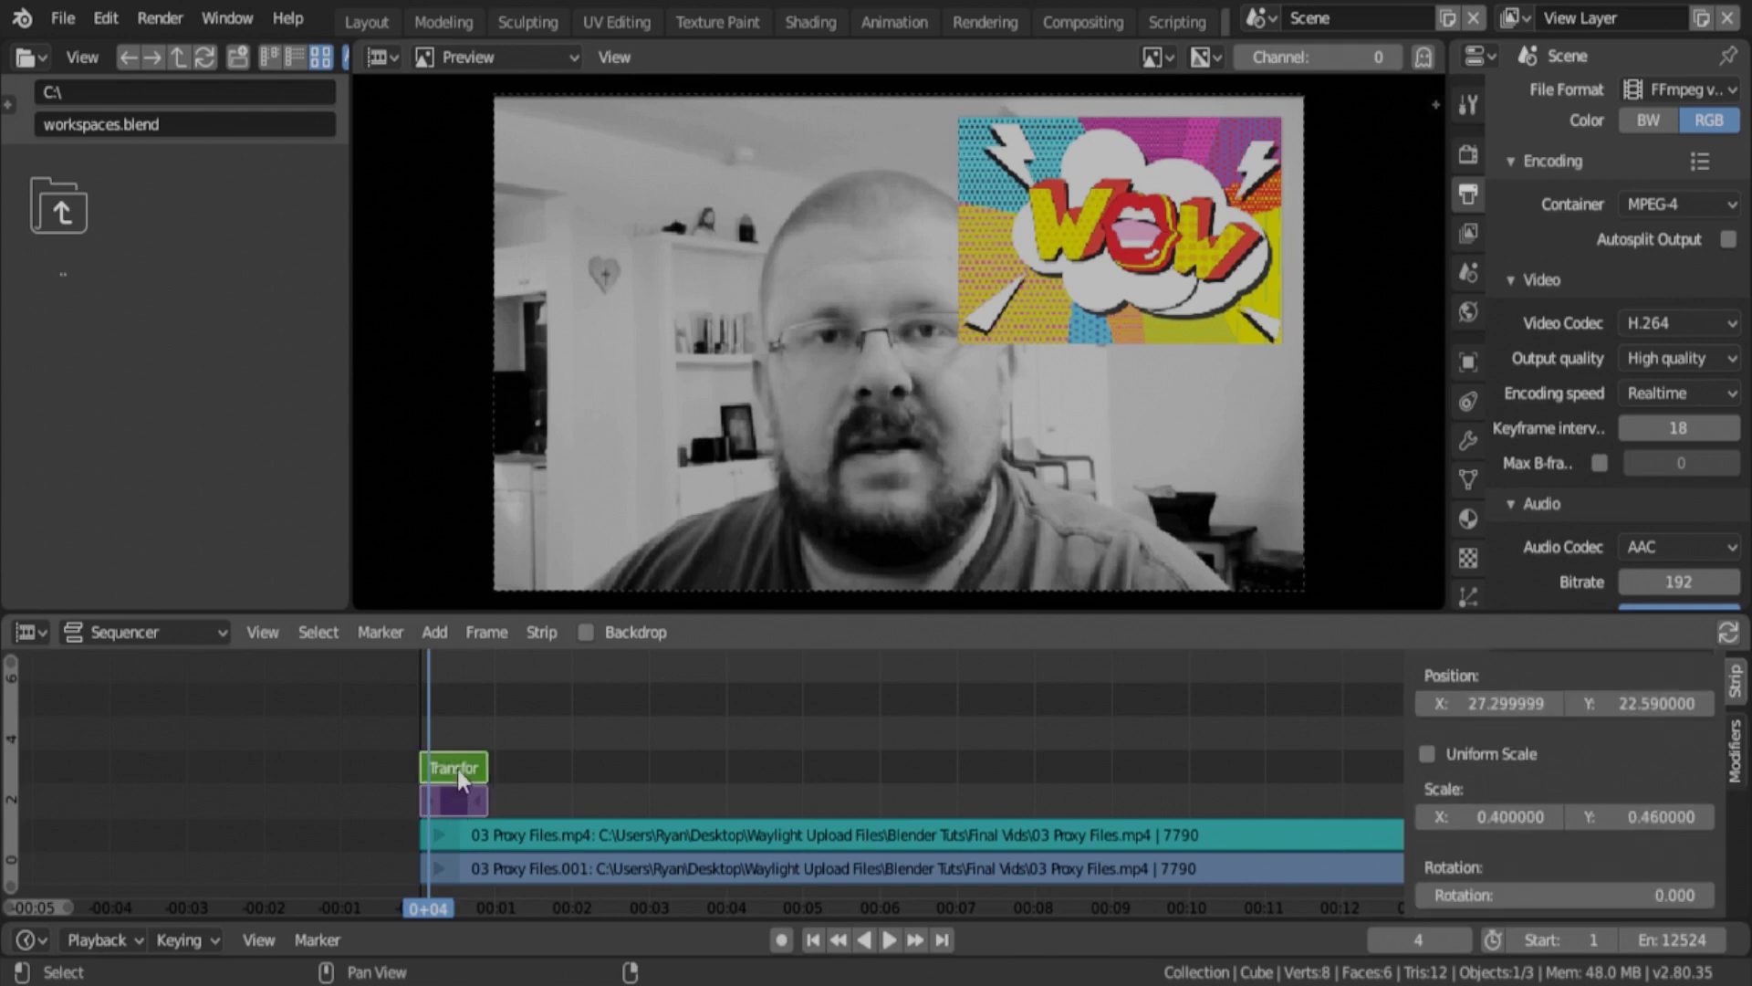
{"action": "left_click", "coordinate": [543, 631]}
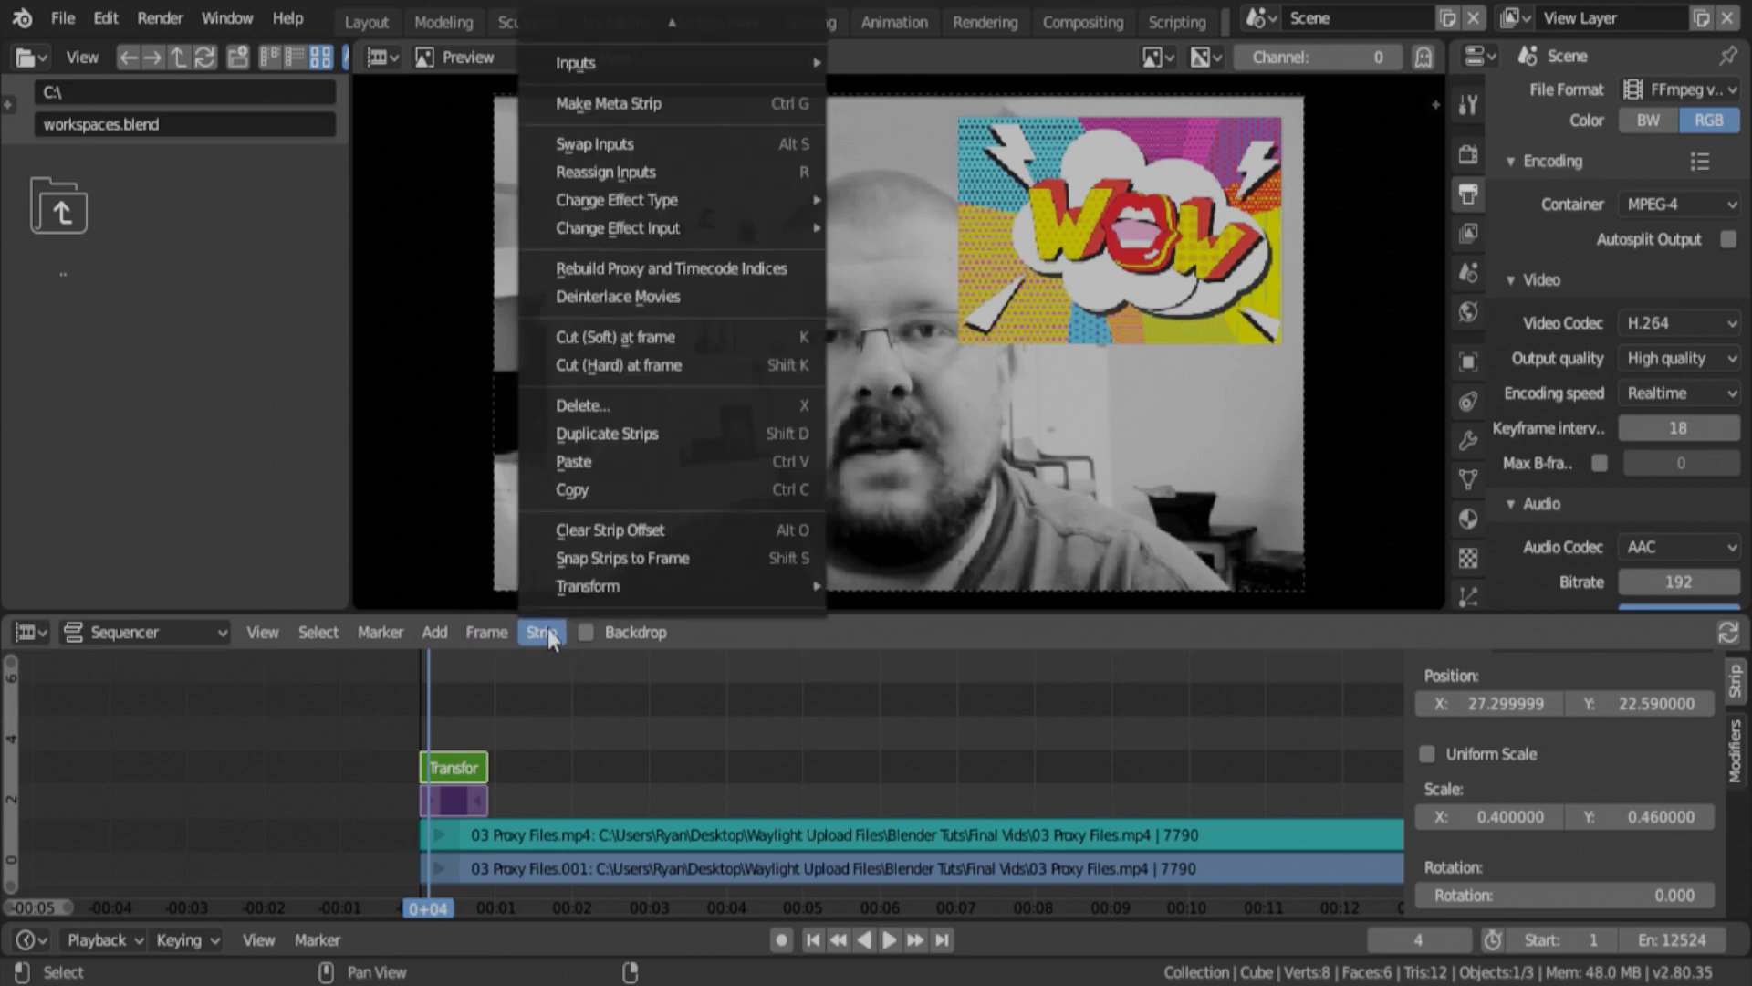
{"action": "left_click", "coordinate": [619, 110]}
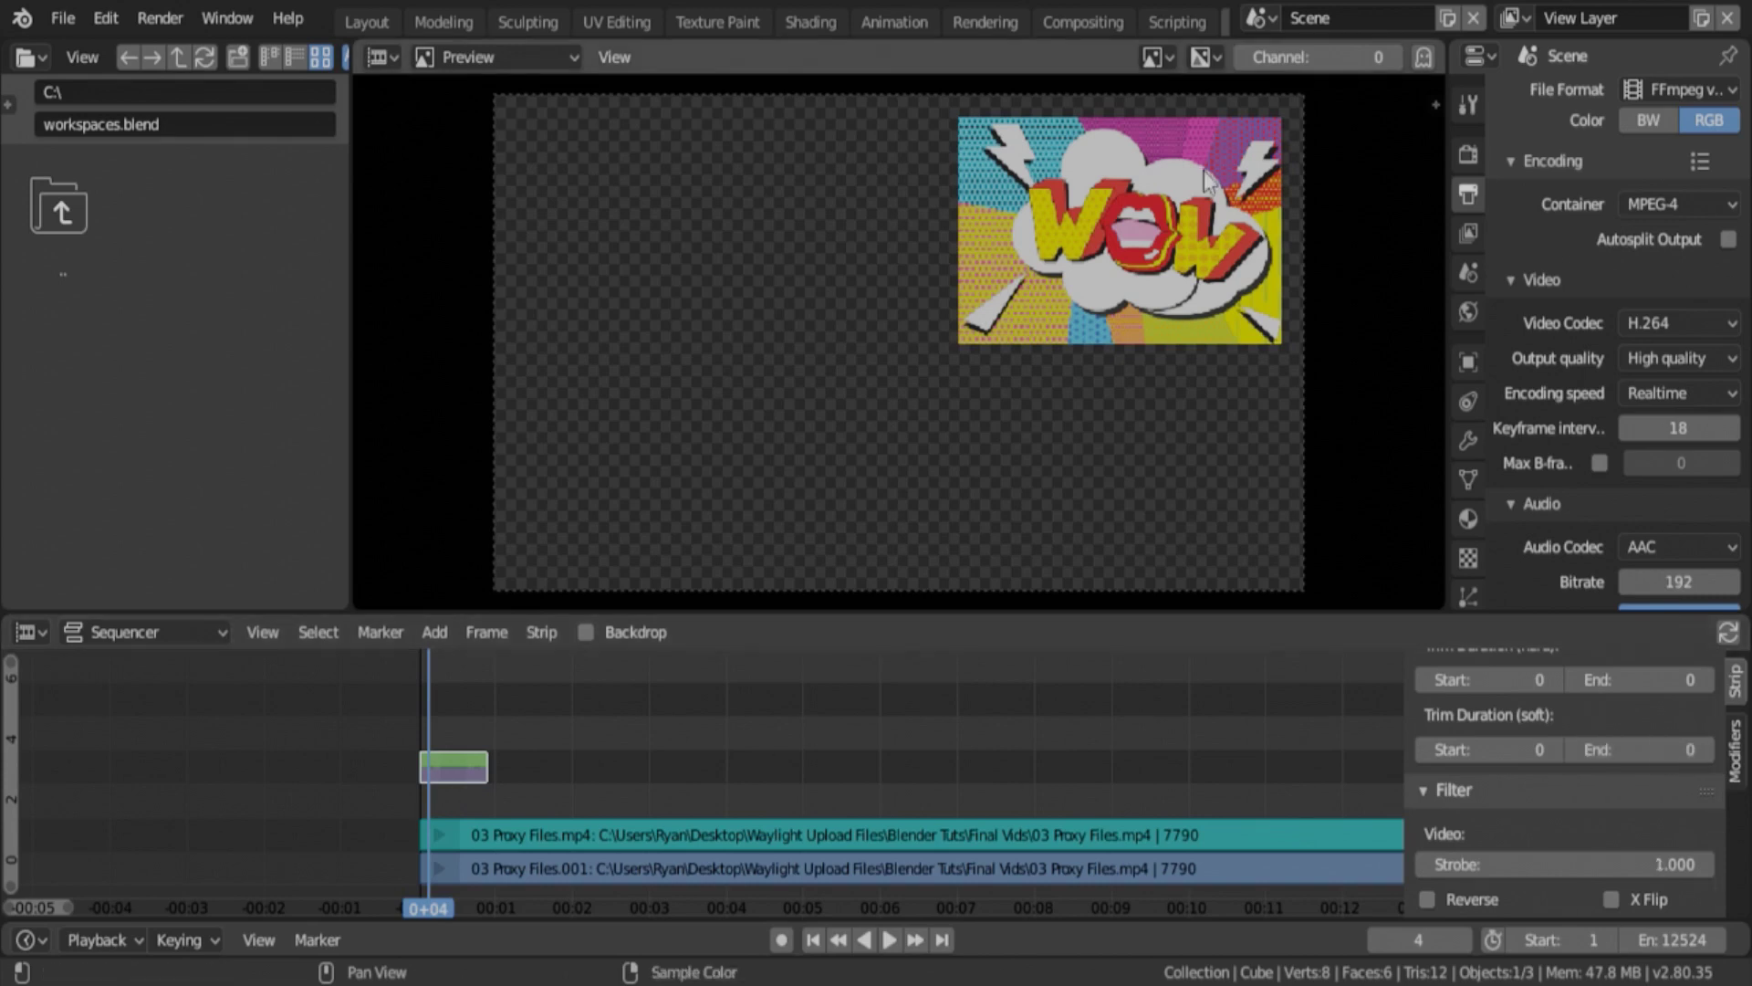
Set the meta strip's blend mode to Alpha Over
{"action": "scroll", "coordinate": [1619, 862], "scroll_direction": "up", "scroll_amount": 10}
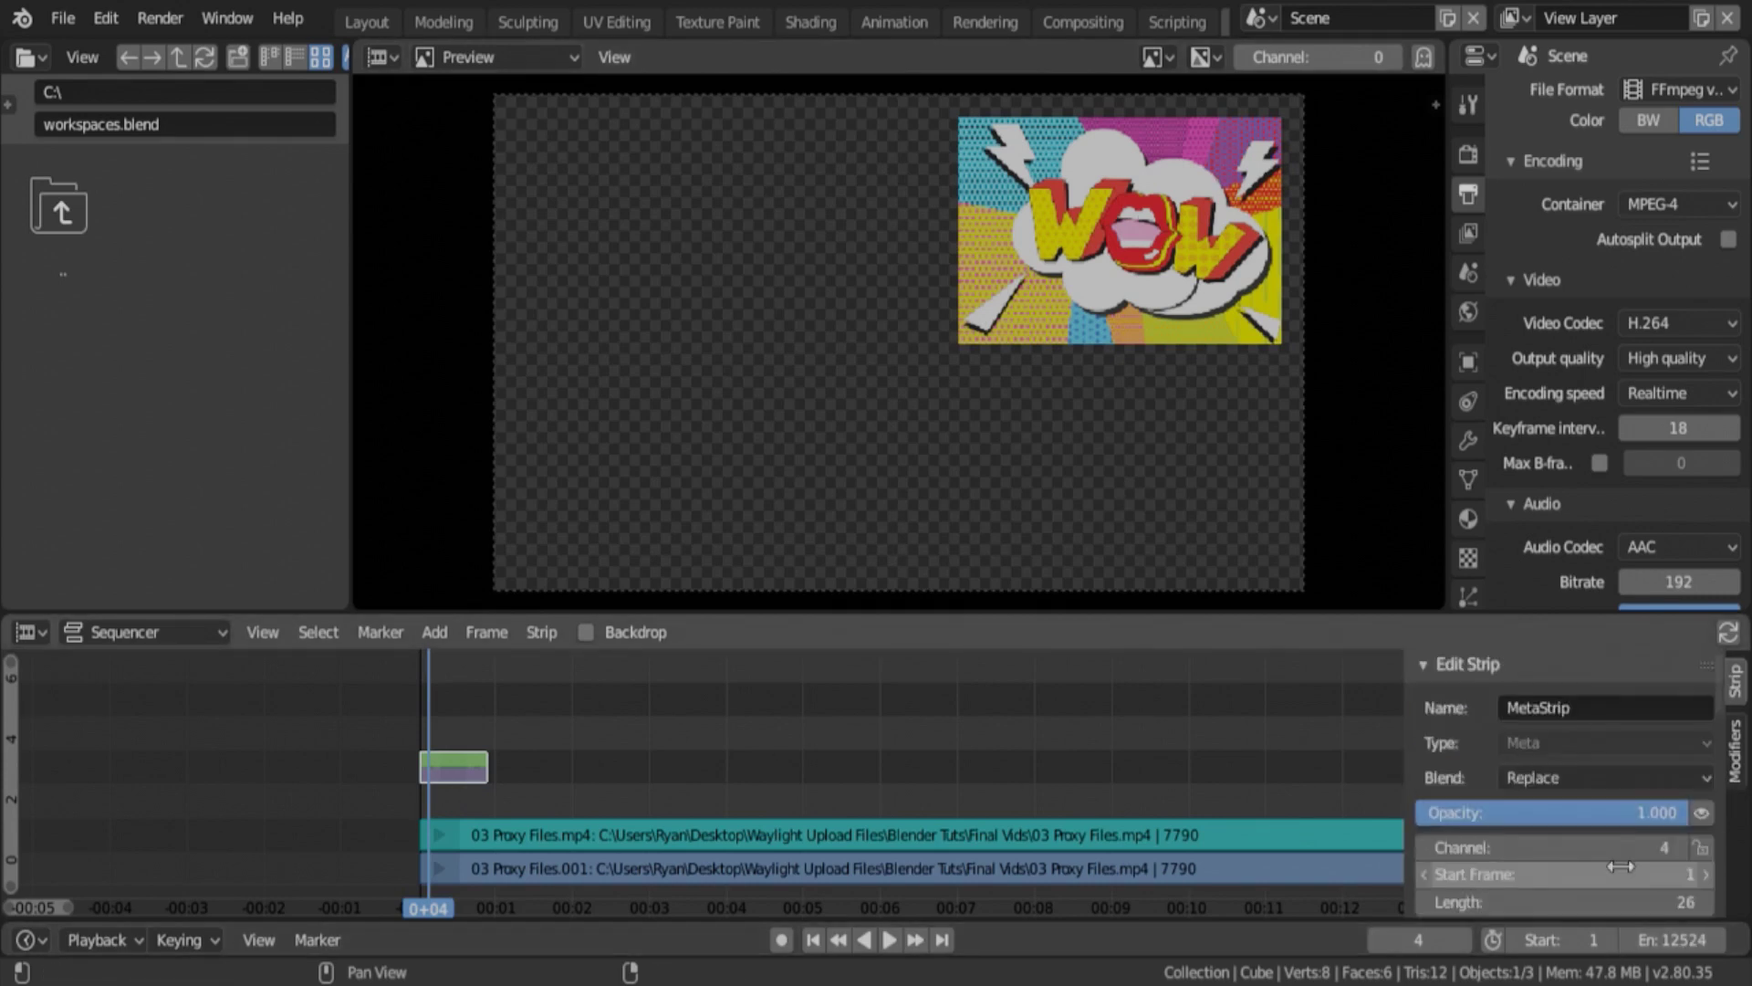
{"action": "left_click", "coordinate": [1694, 776]}
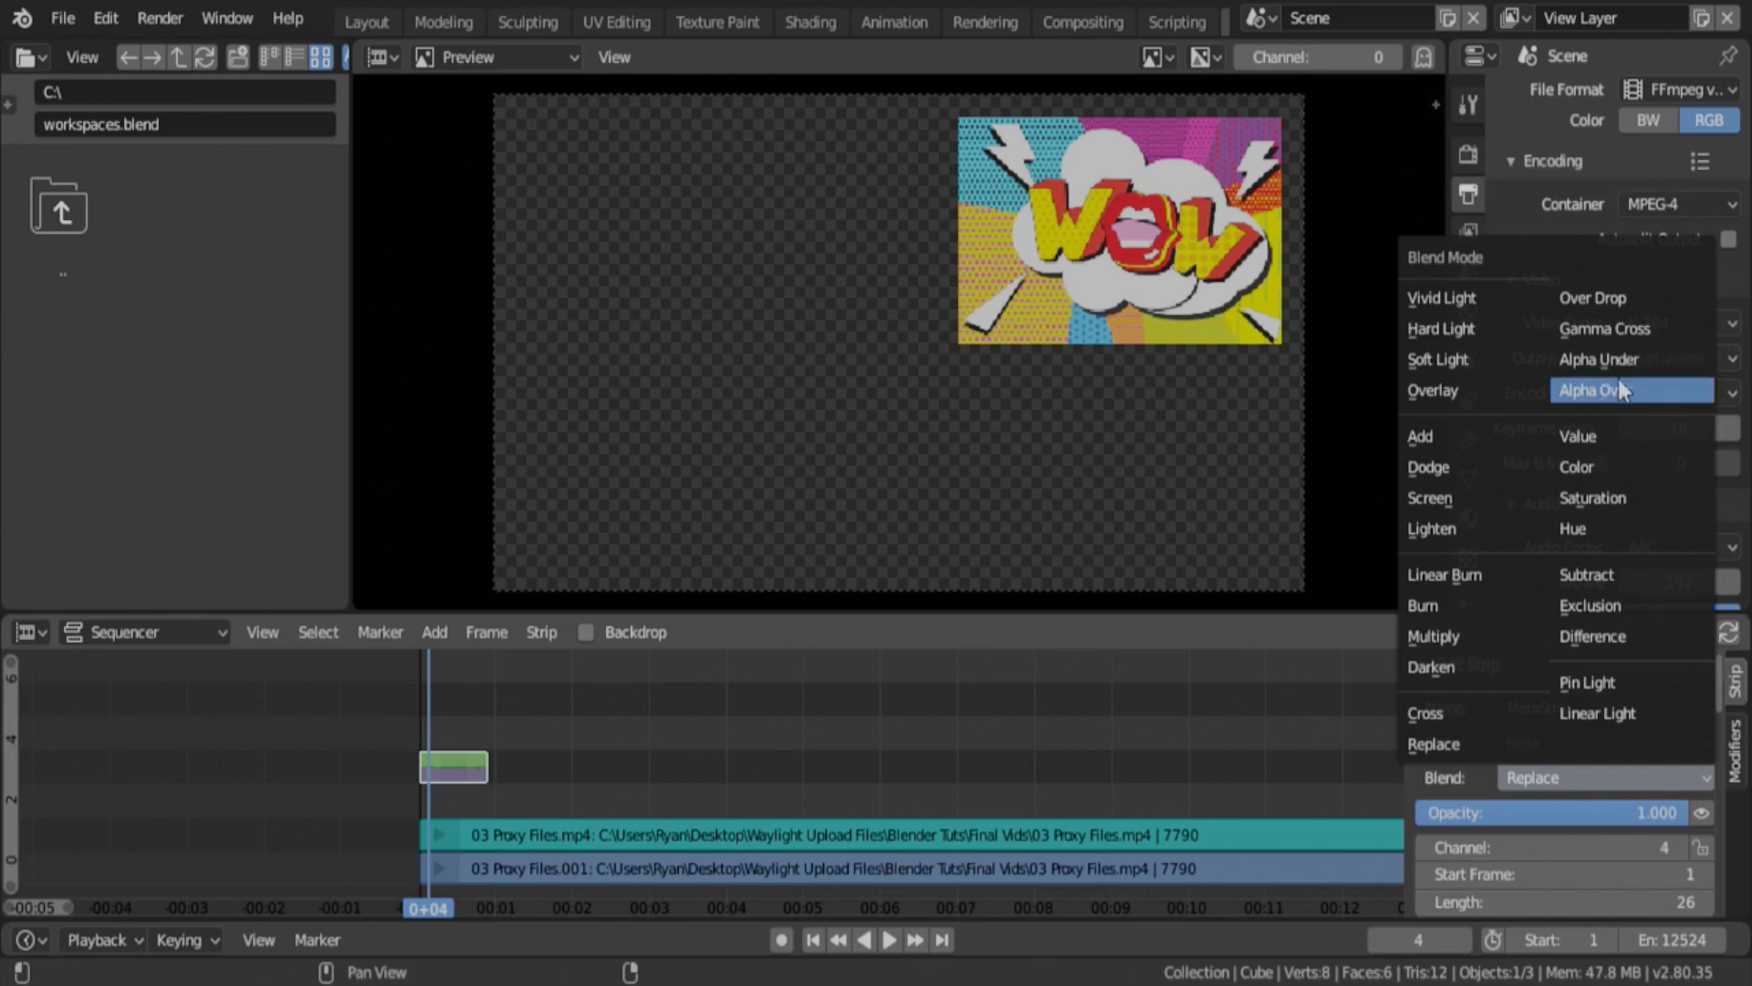
{"action": "left_click", "coordinate": [1621, 392]}
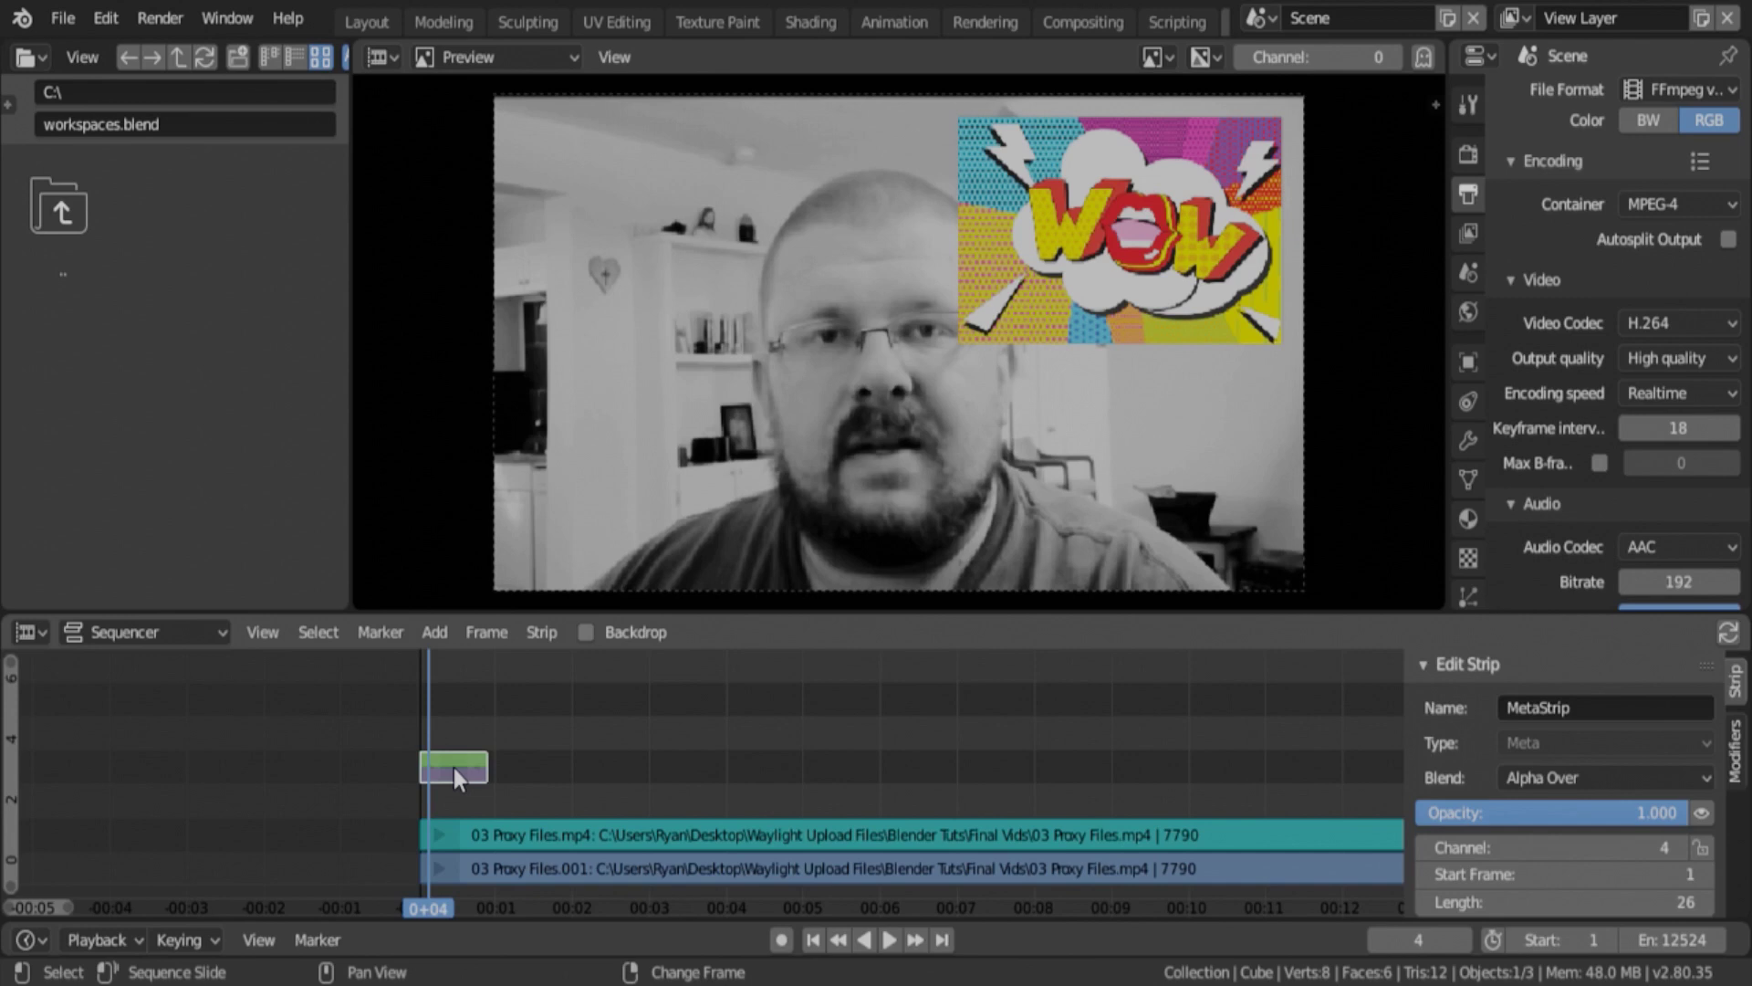
Slide the WOW meta strip later so it starts at frame 182
{"action": "key", "text": "space"}
{"action": "left_click_drag", "start_coordinate": [452, 757], "coordinate": [907, 765]}
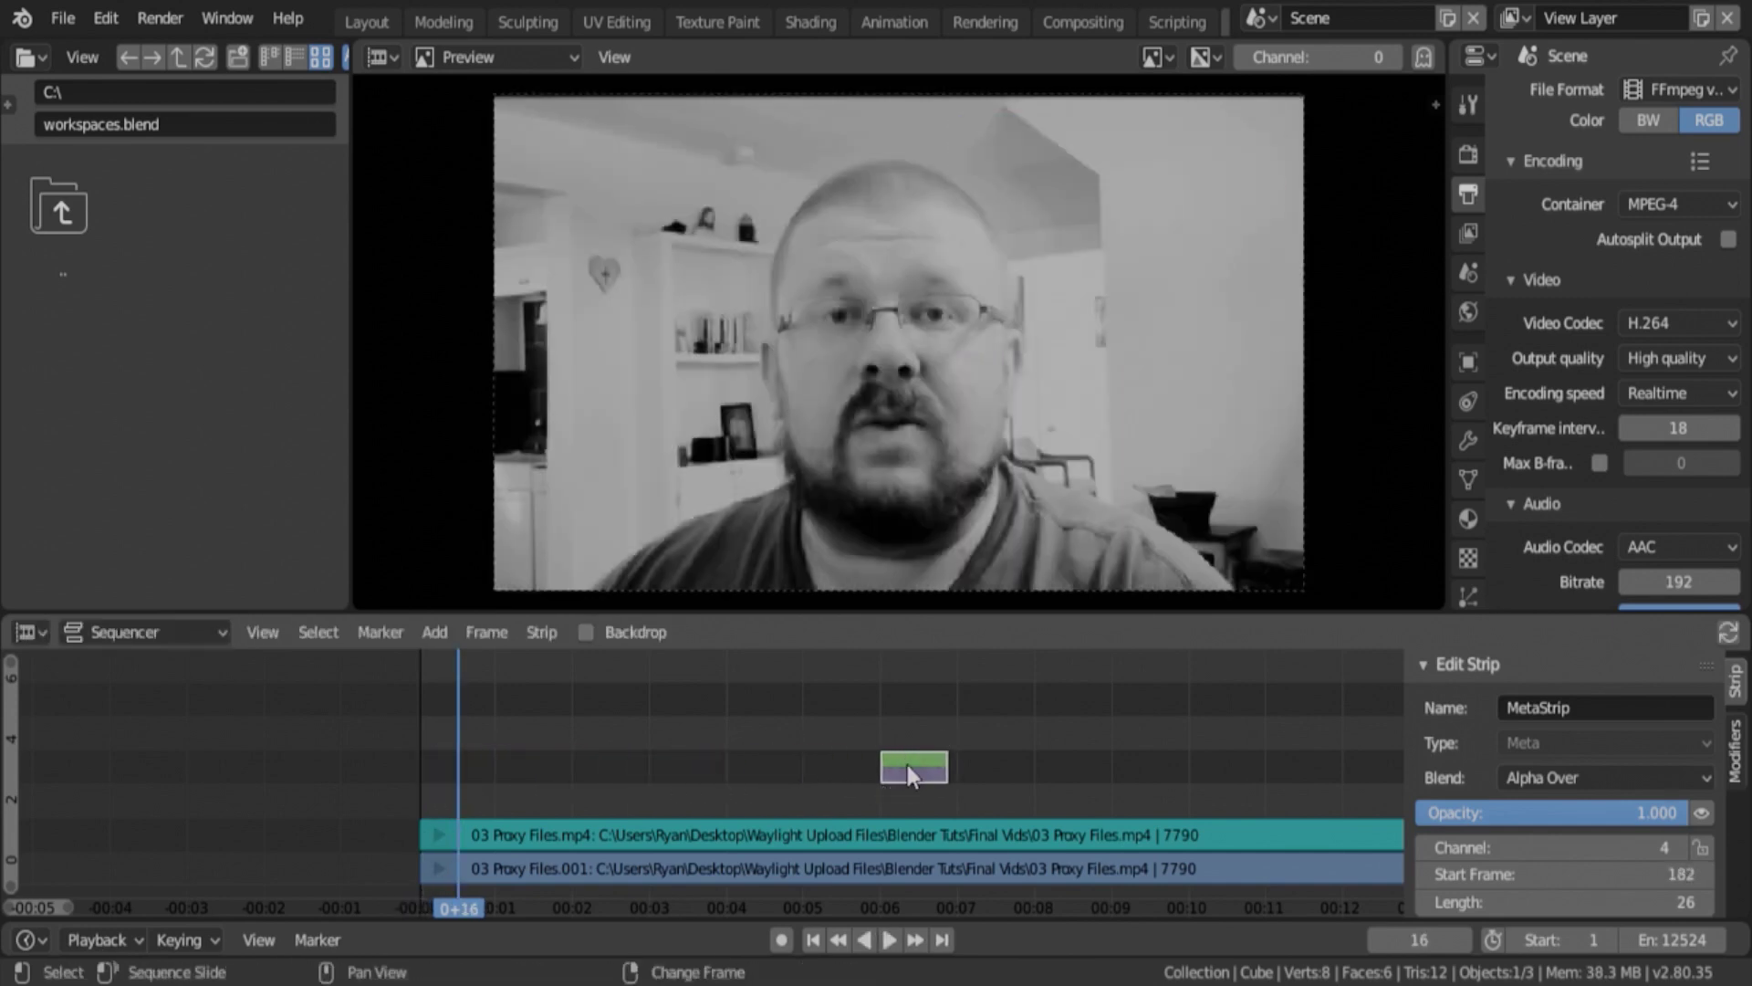
{"action": "right_click", "coordinate": [840, 731]}
Play back from around frame 181 to check when the WOW overlay appears
{"action": "left_click", "coordinate": [891, 938]}
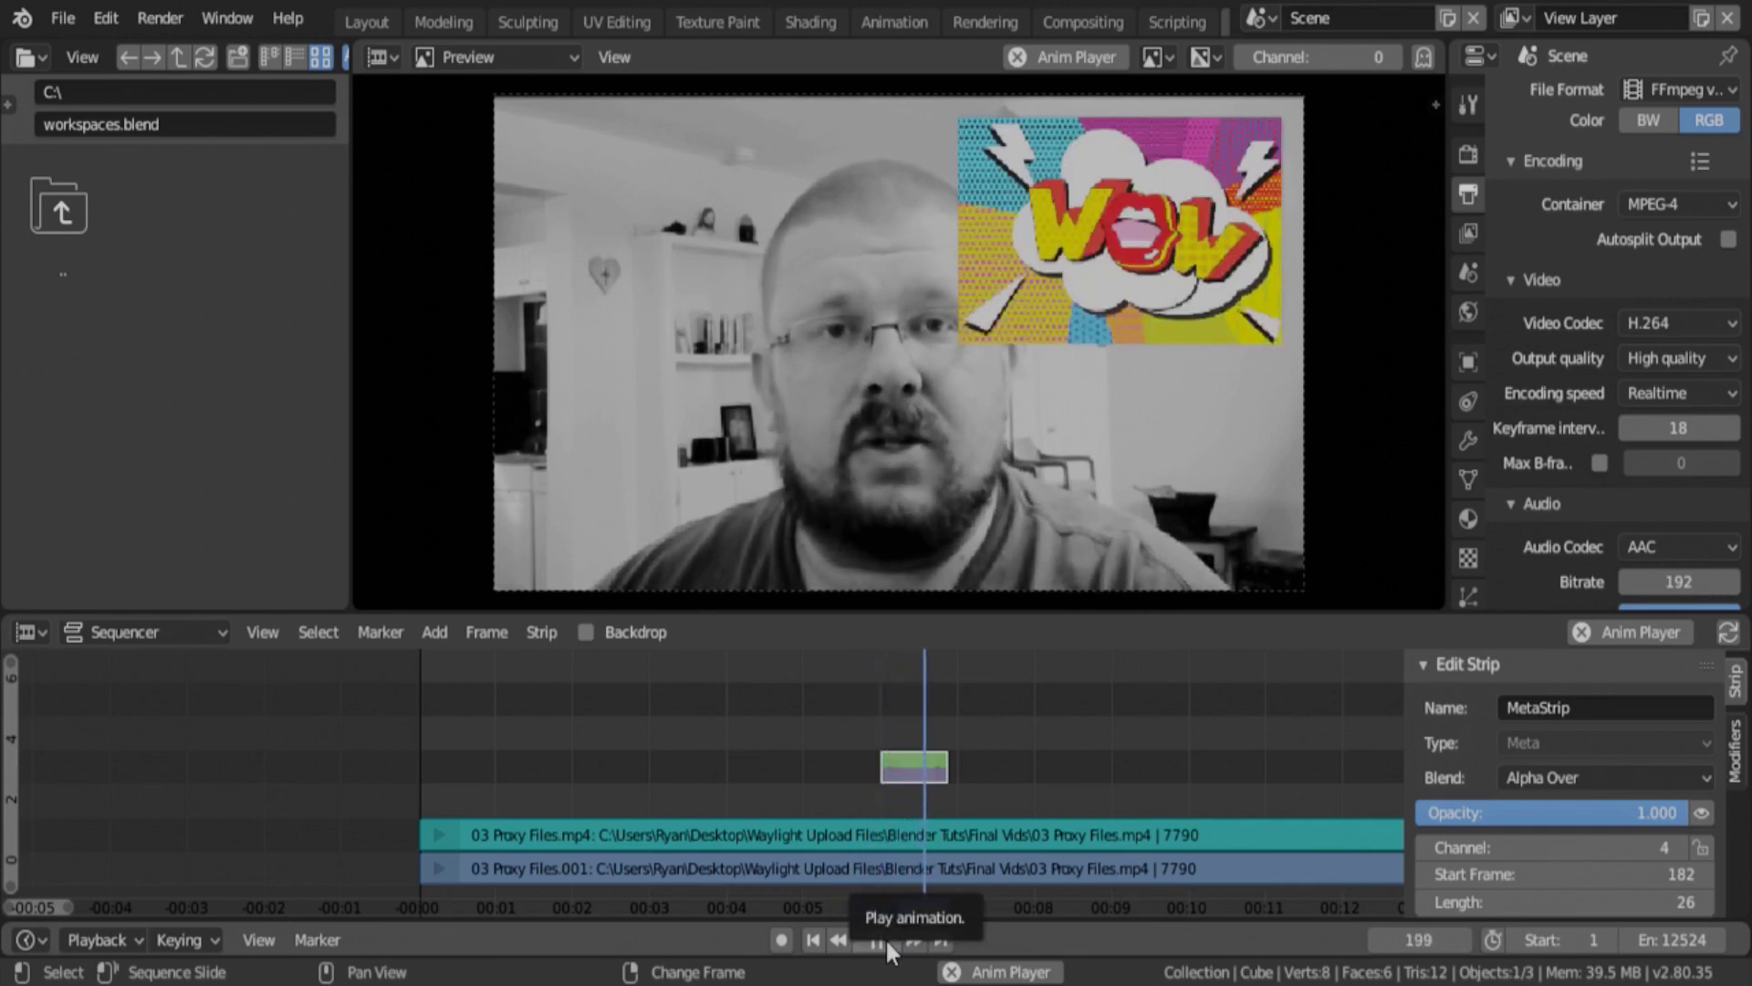
{"action": "left_click", "coordinate": [886, 939]}
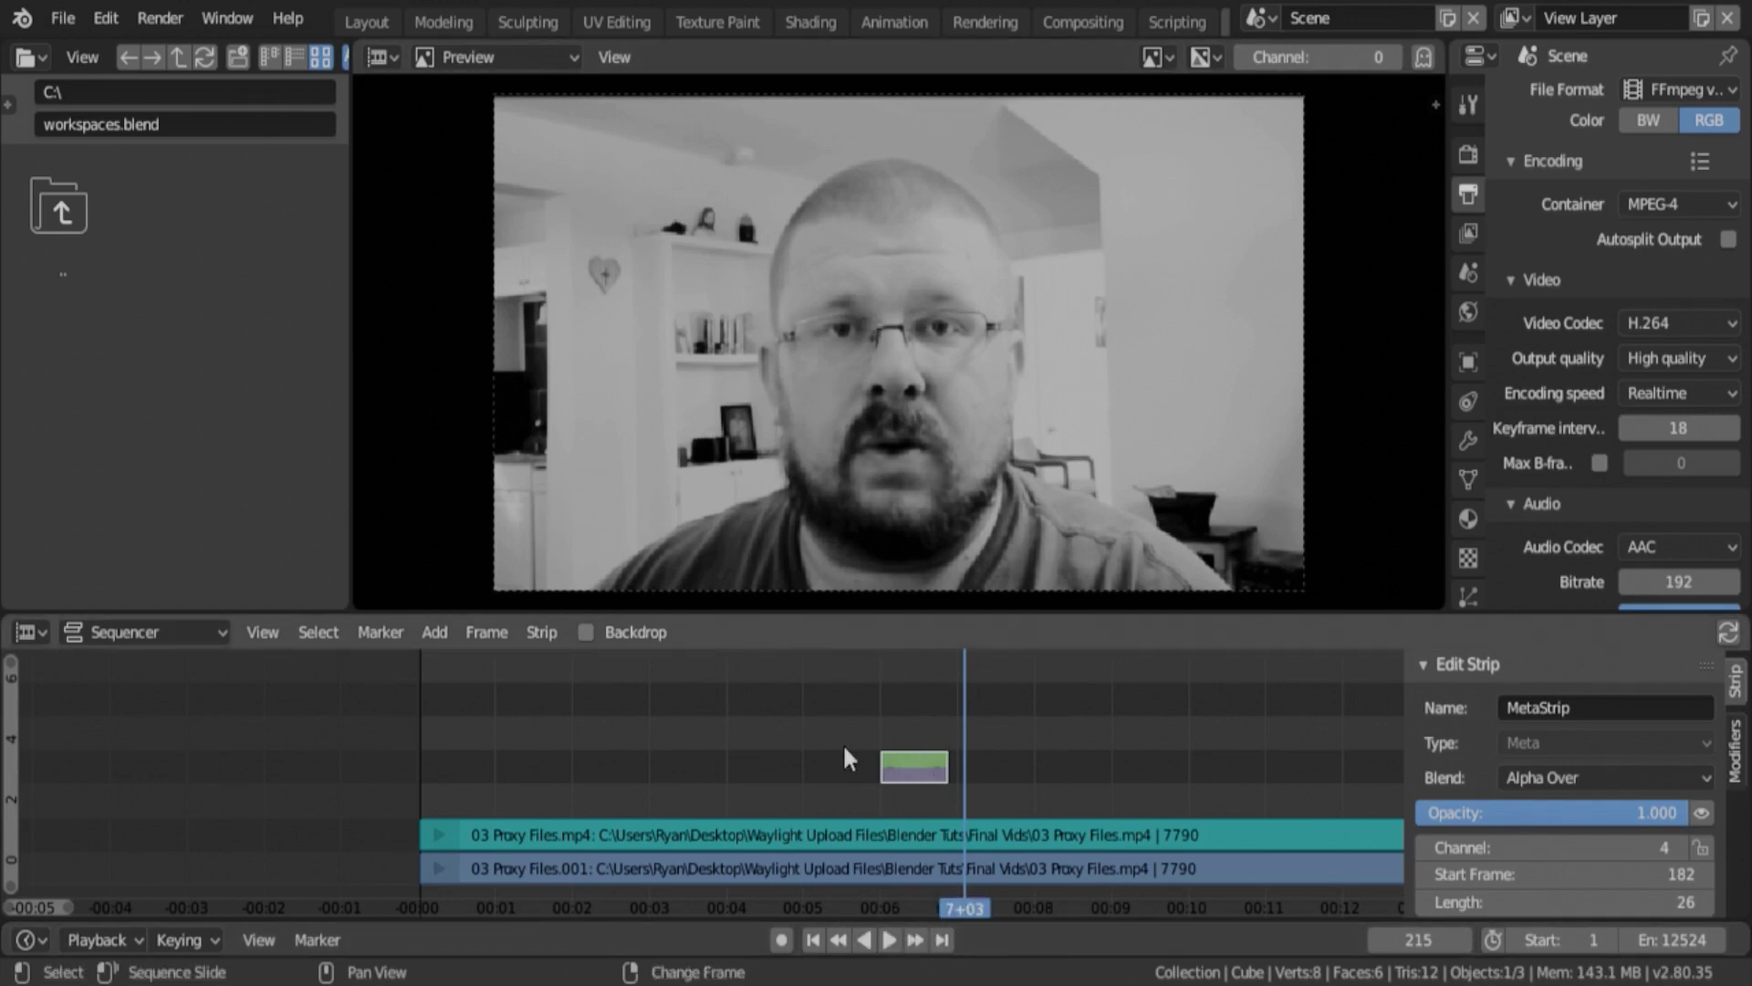
{"action": "right_click_drag", "start_coordinate": [841, 742], "coordinate": [868, 733]}
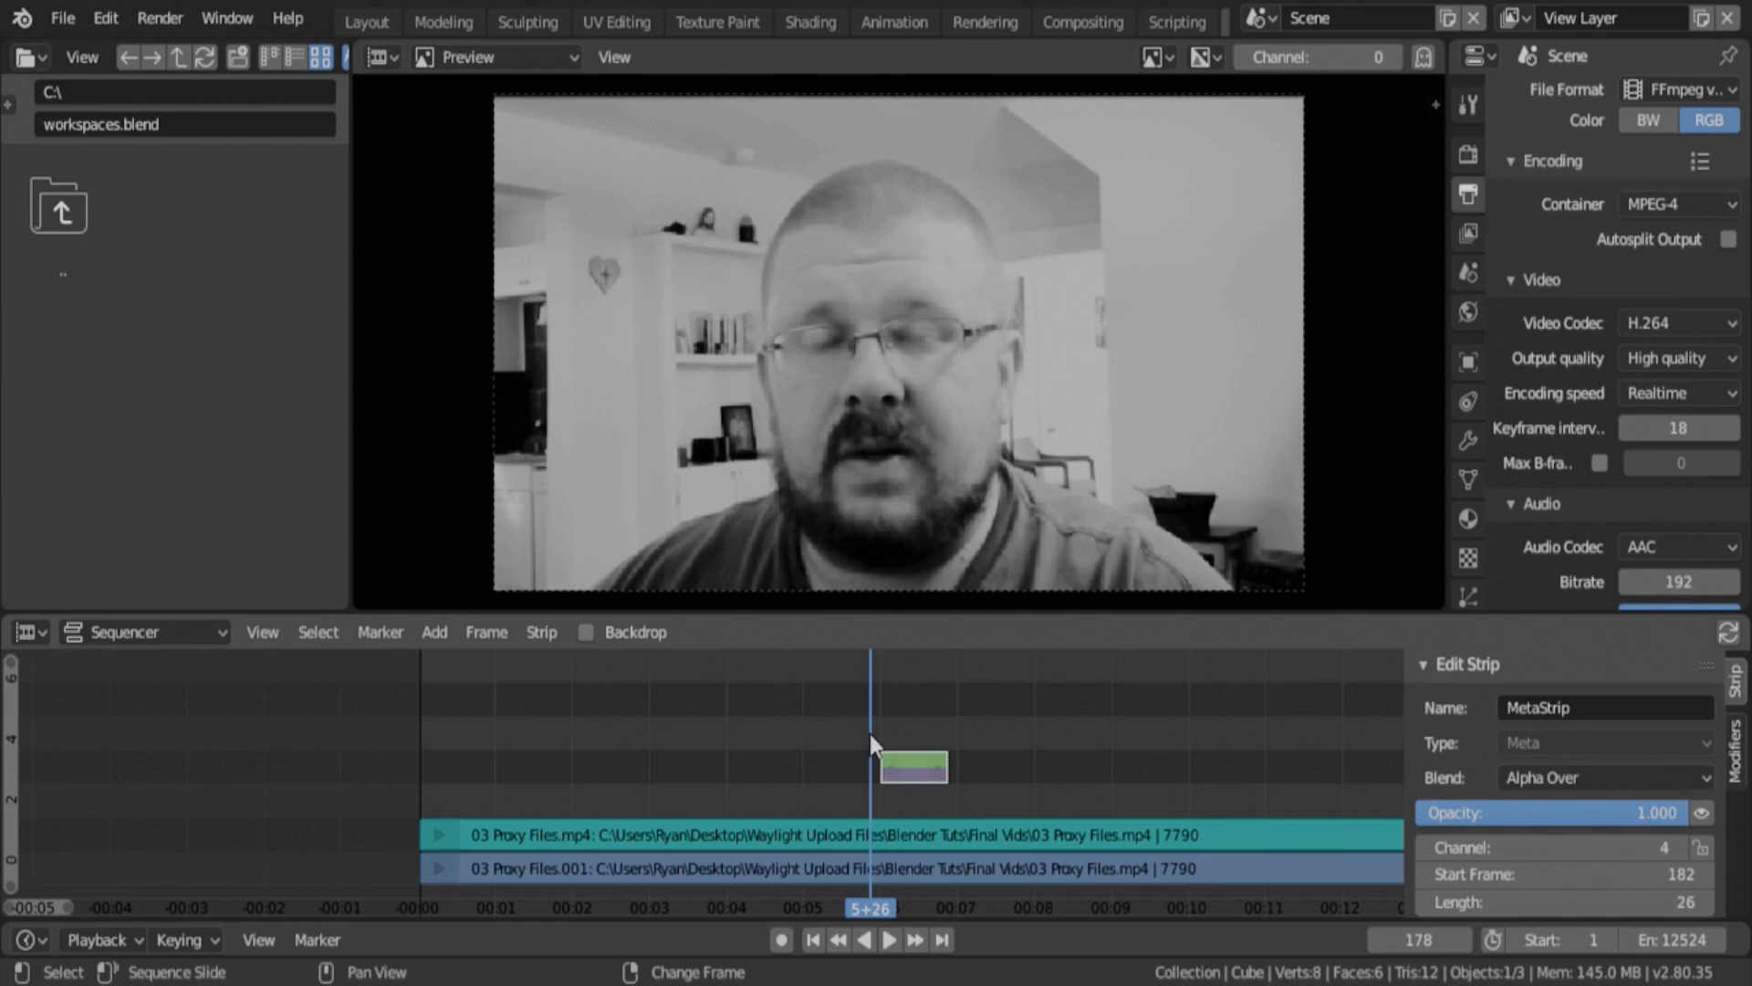
{"action": "key", "text": "space"}
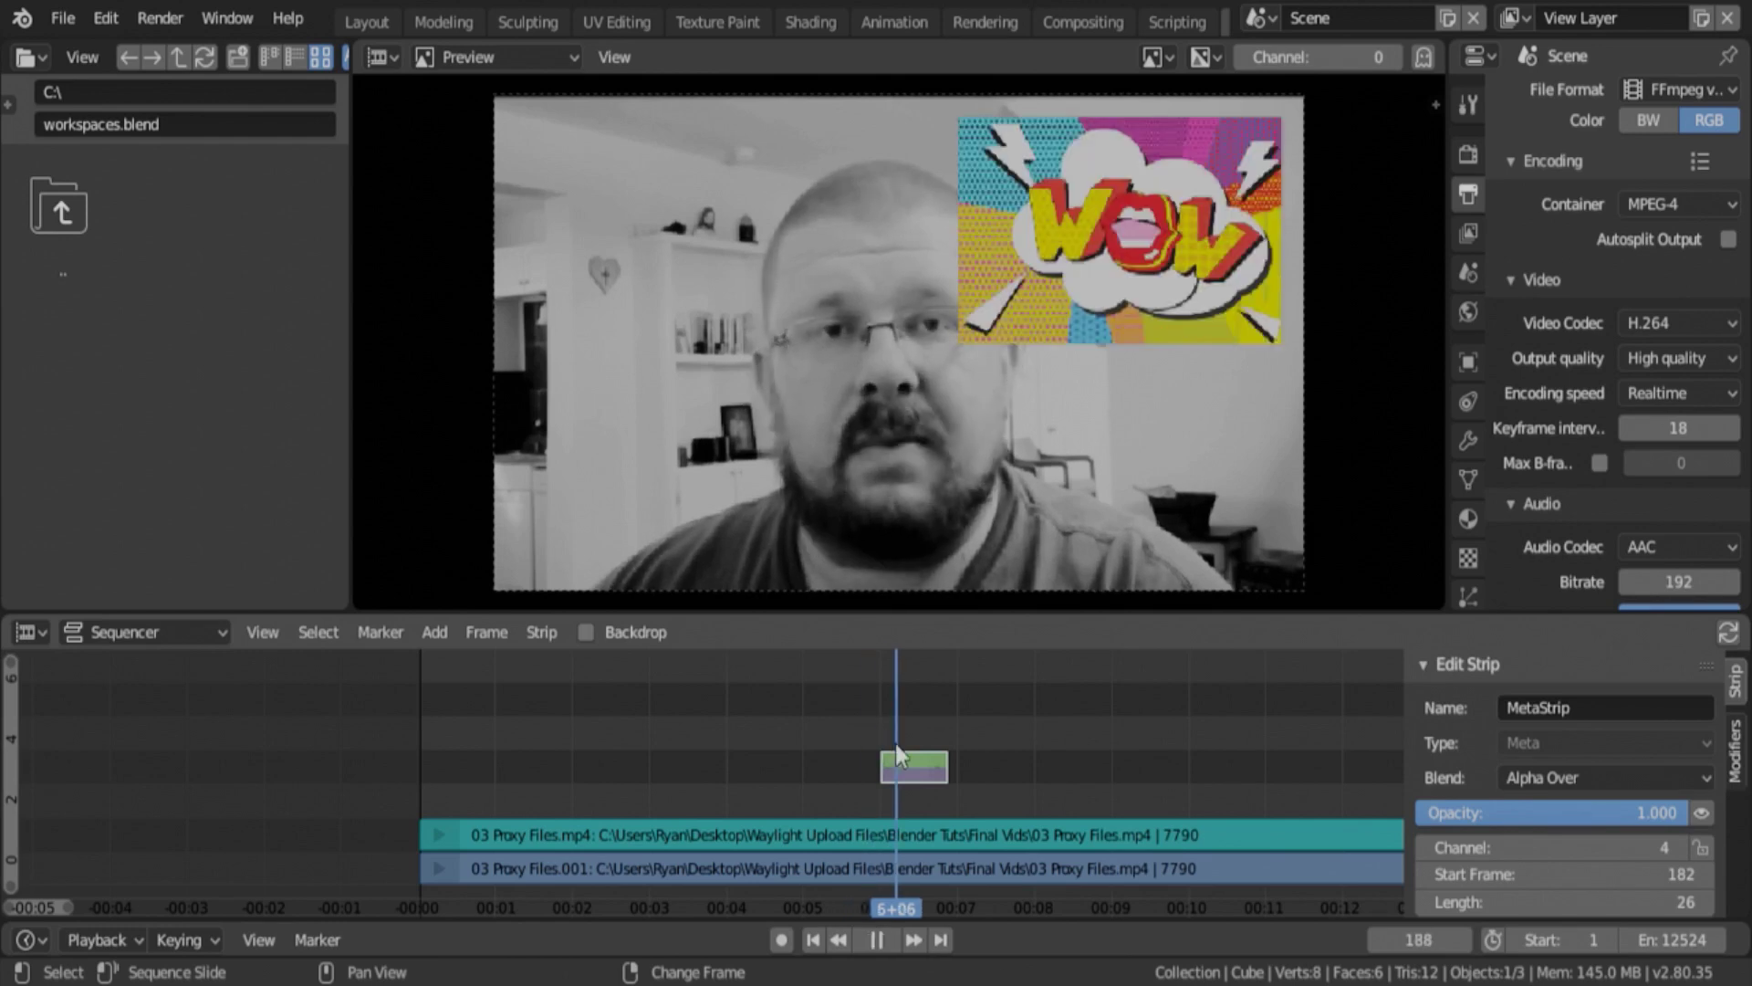
{"action": "right_click_drag", "start_coordinate": [981, 742], "coordinate": [879, 754]}
{"action": "key", "text": "space"}
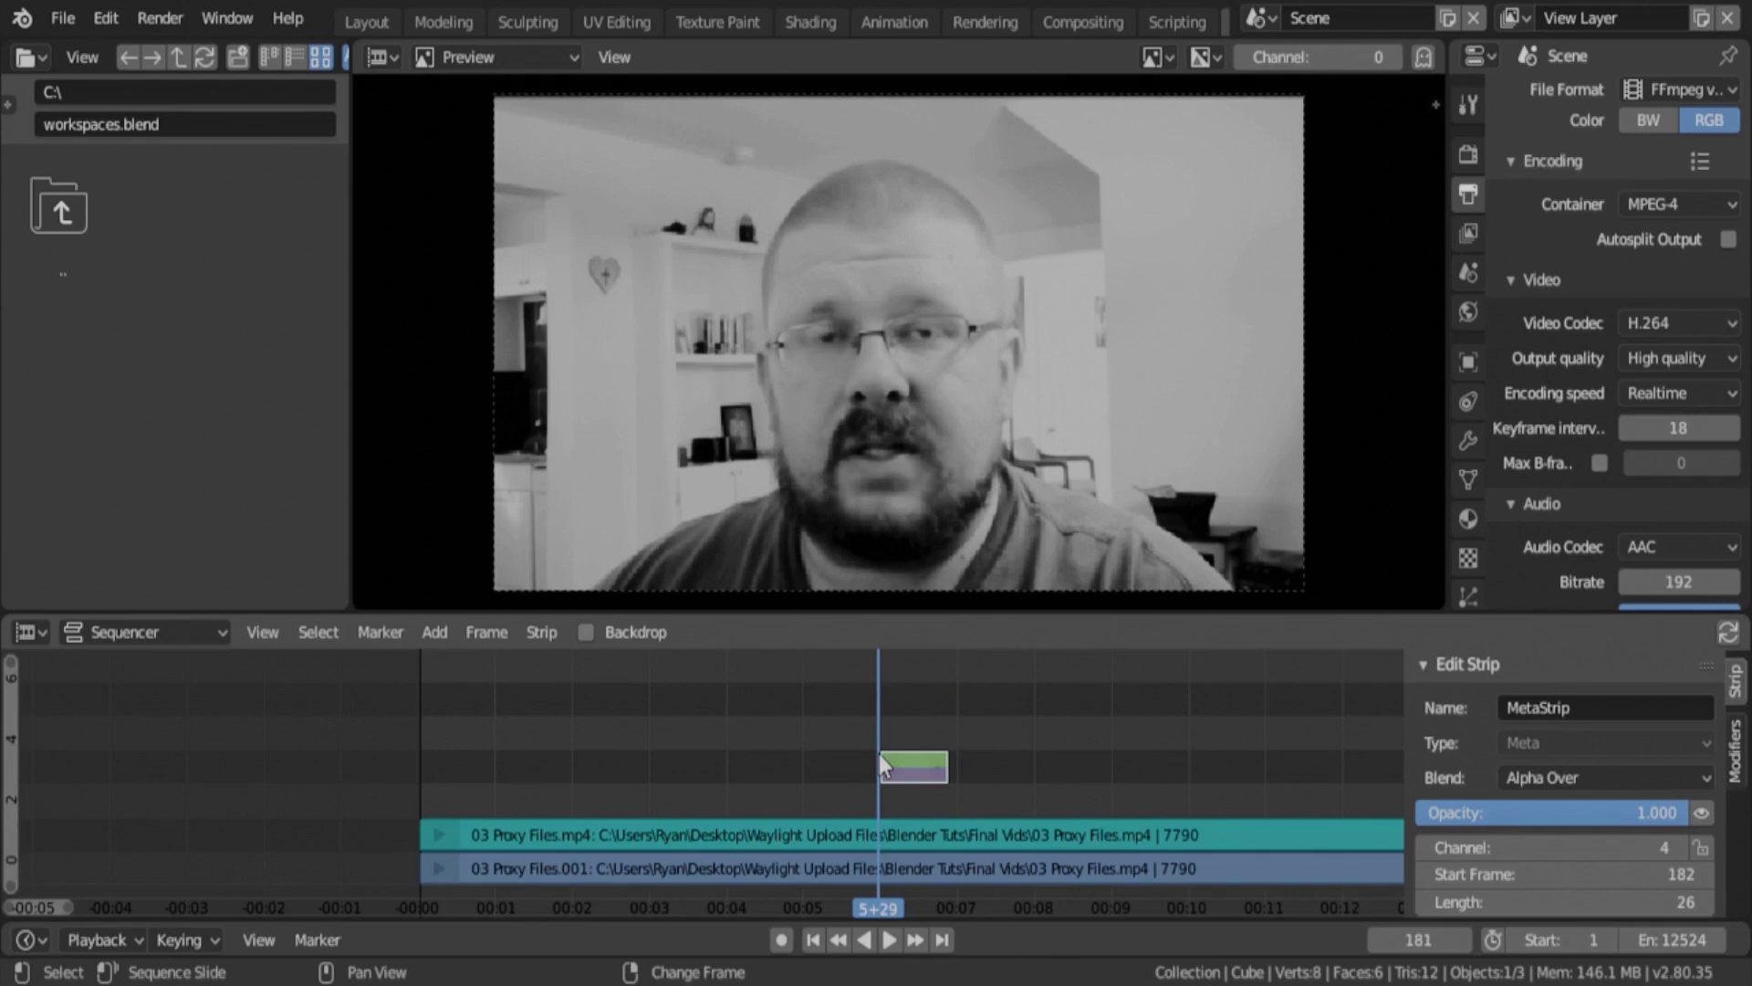
{"action": "left_click", "coordinate": [879, 754]}
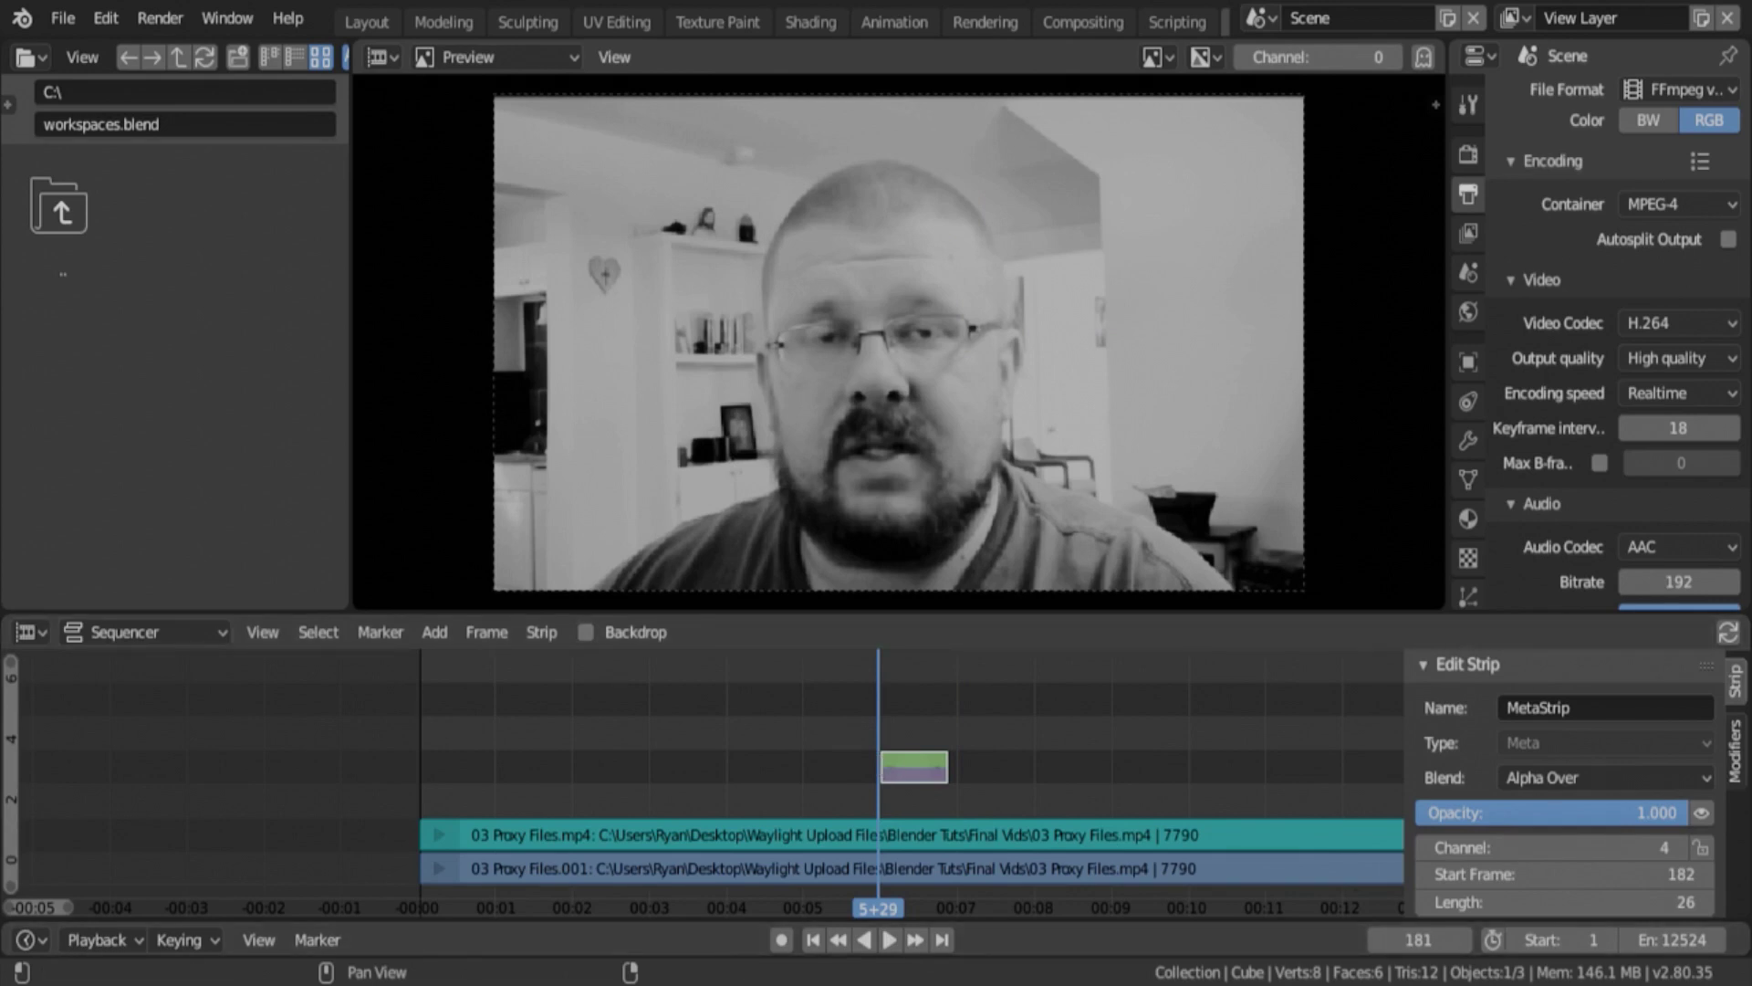